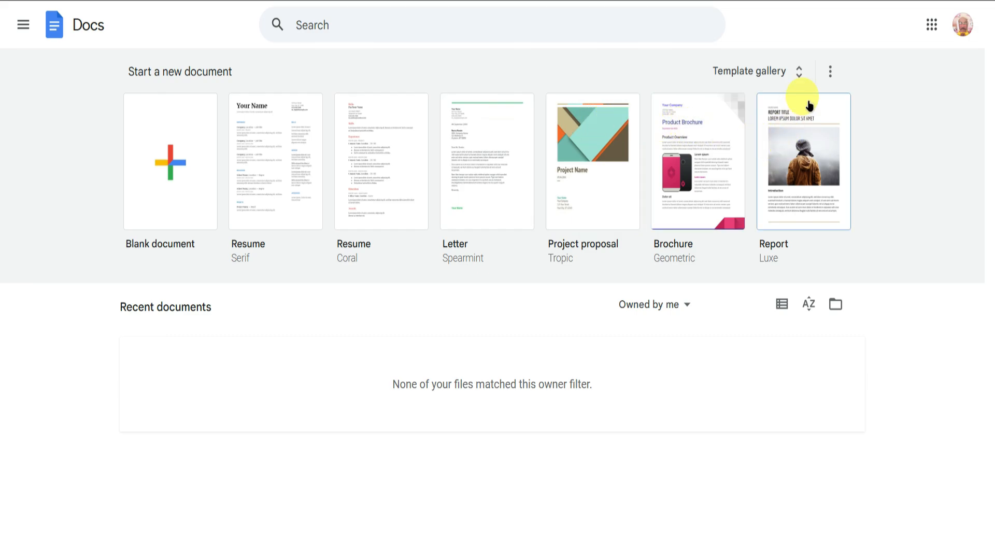
# - Create a new blank document and place the text cursor at the start of its page
pyautogui.click(831, 72)
pyautogui.click(831, 79)
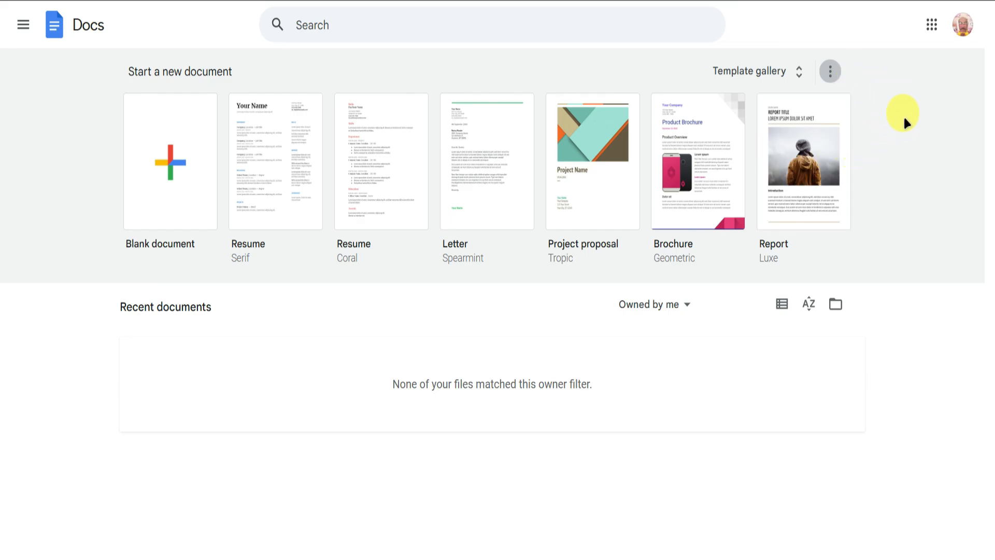
pyautogui.click(189, 165)
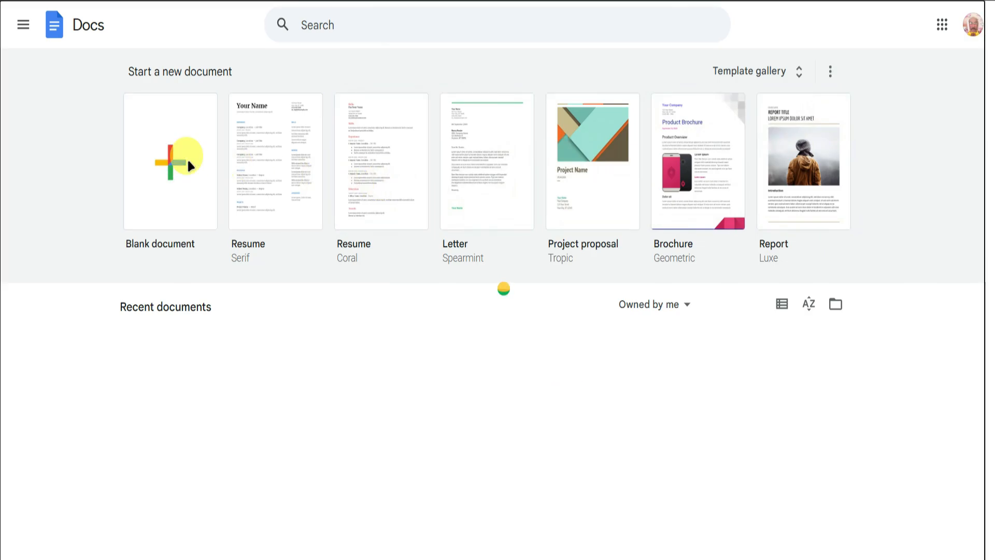
pyautogui.click(295, 136)
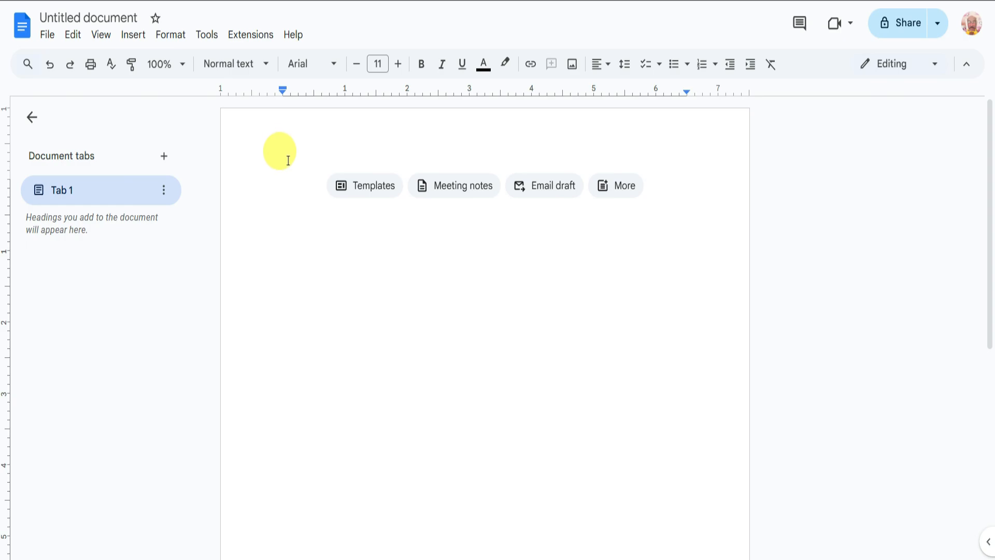
pyautogui.click(291, 178)
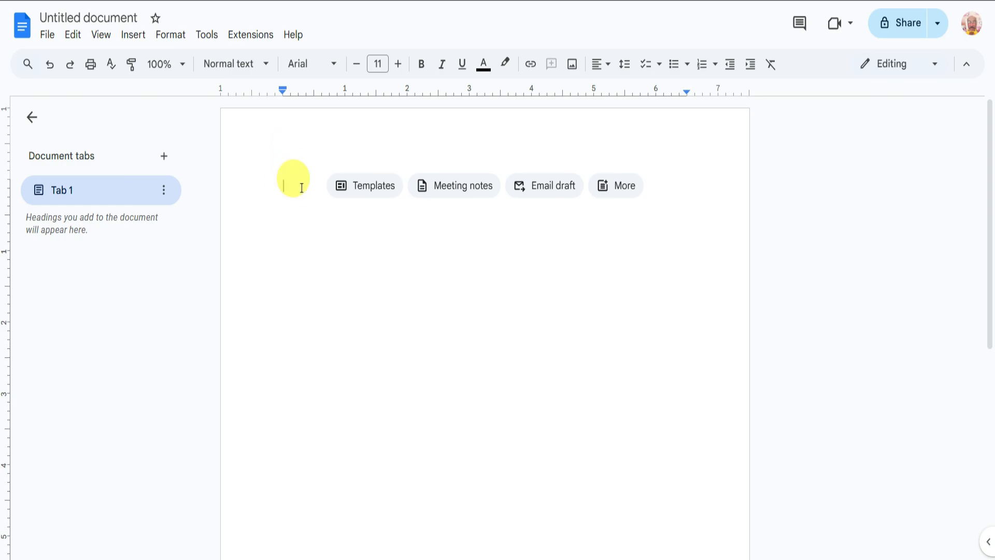
# - Browse the document template gallery from 1:1 meeting notes down to Travel planner and close it without choosing a template
pyautogui.click(368, 187)
pyautogui.scroll(-5, 332, 175)
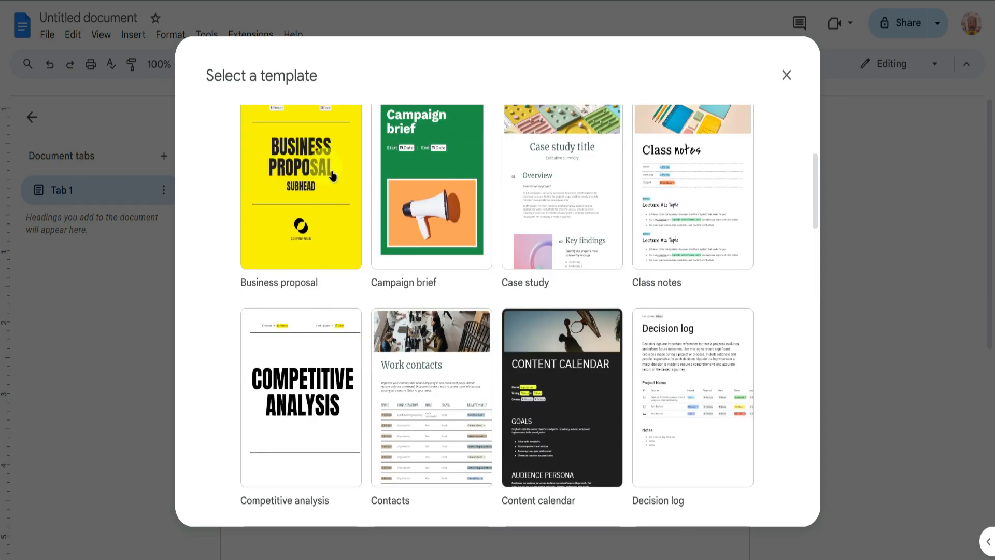
pyautogui.scroll(5, 332, 175)
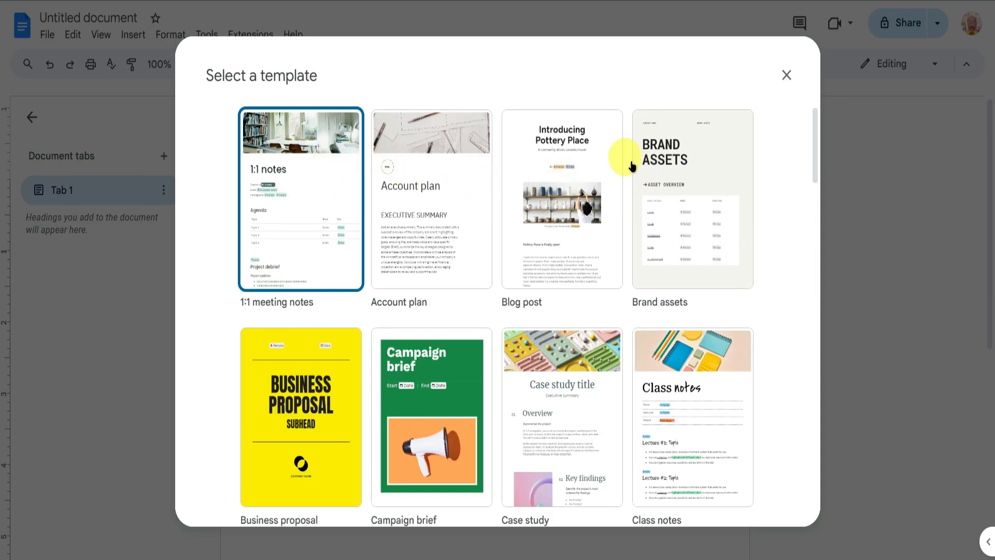
pyautogui.scroll(-5, 599, 132)
pyautogui.scroll(5, 598, 132)
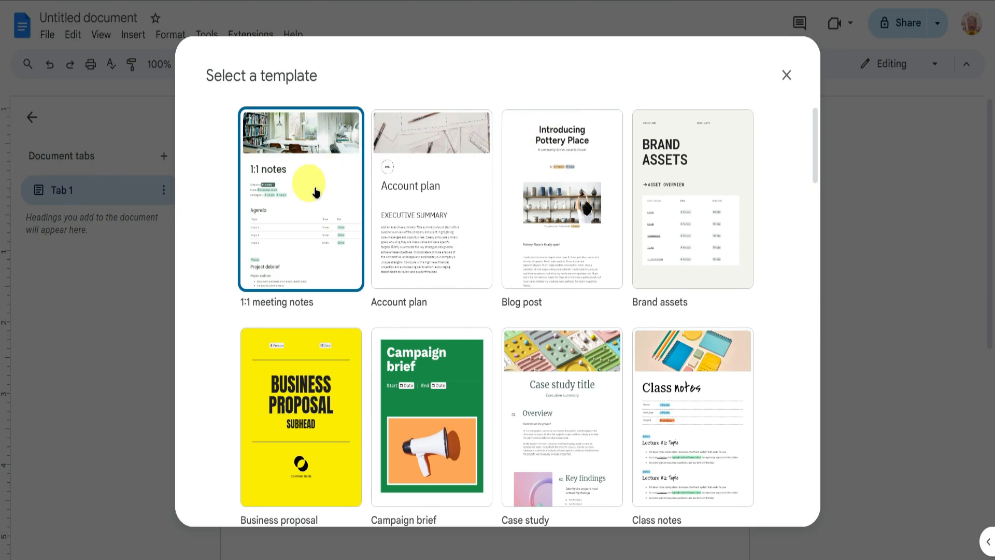
pyautogui.scroll(-9, 562, 177)
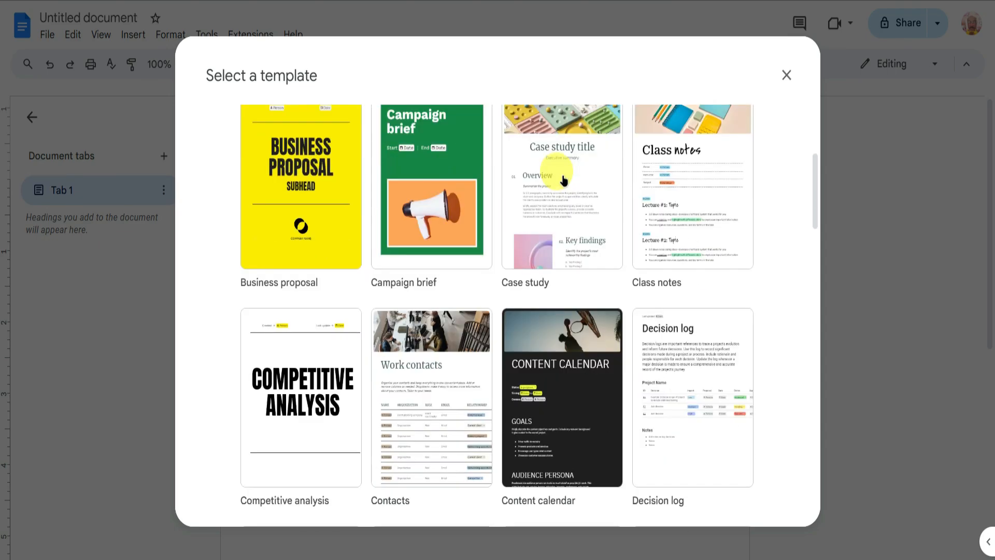
pyautogui.scroll(-20, 563, 179)
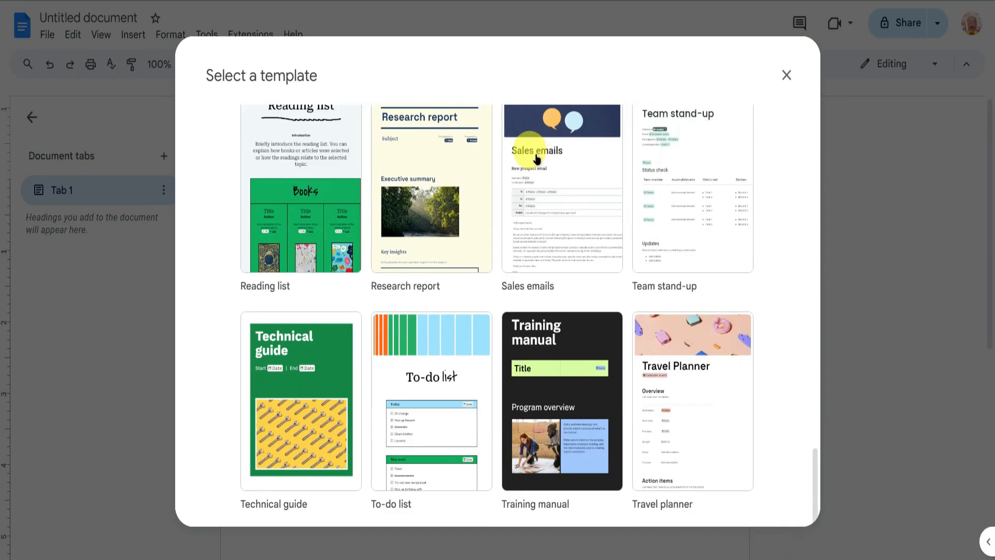
pyautogui.scroll(20, 528, 152)
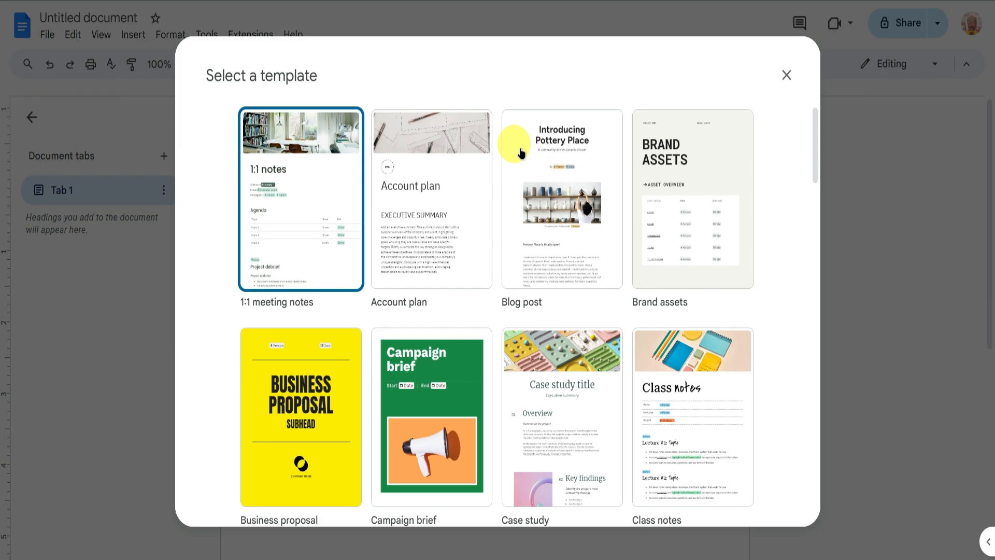
pyautogui.click(787, 76)
pyautogui.click(464, 185)
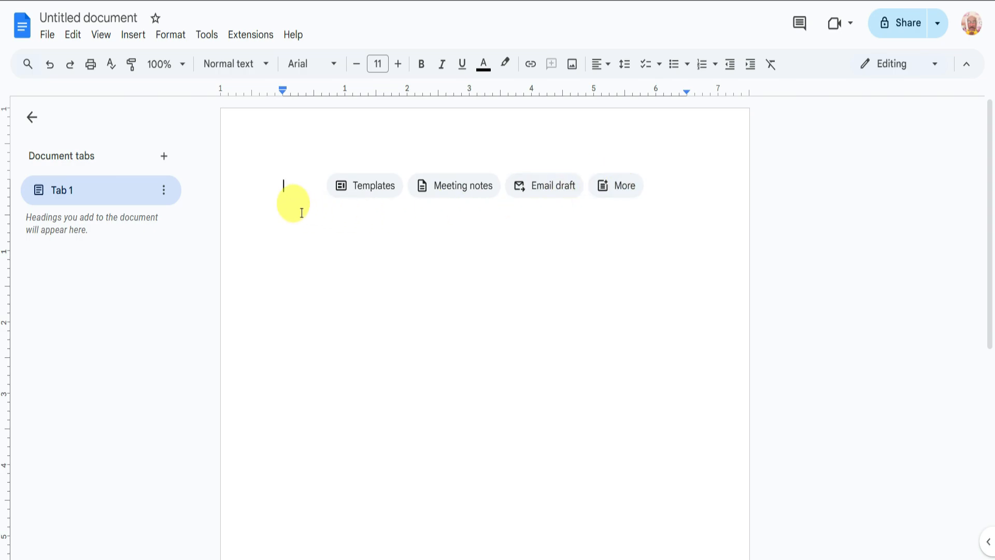
pyautogui.click(294, 191)
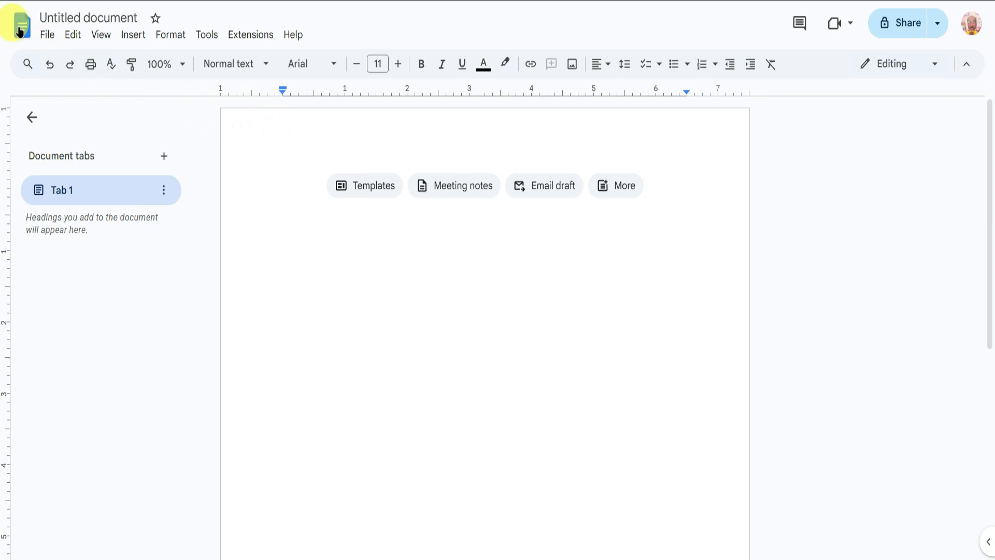
# - In the page setup for the whole document, set the paper size to A4 (8.27" x 11.69")
pyautogui.click(43, 34)
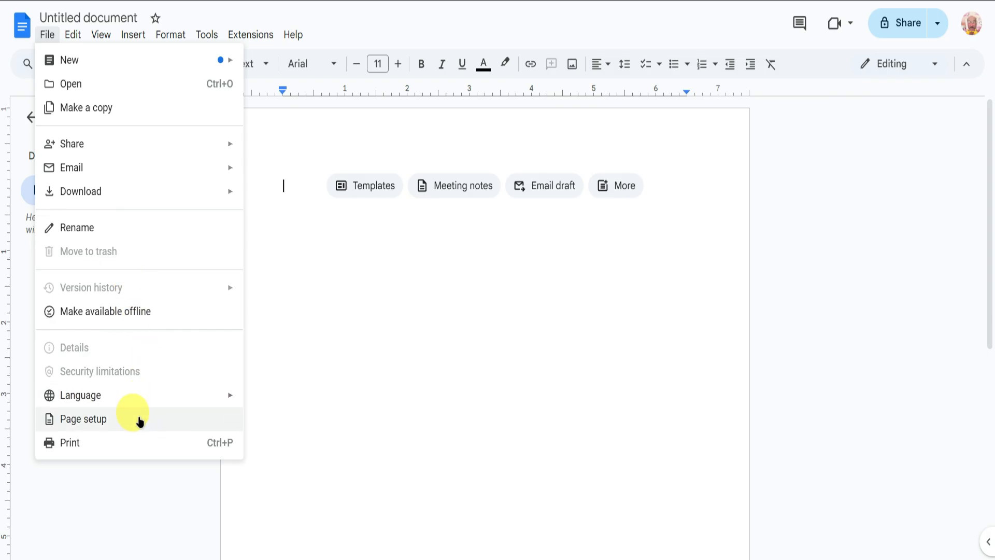
pyautogui.click(138, 419)
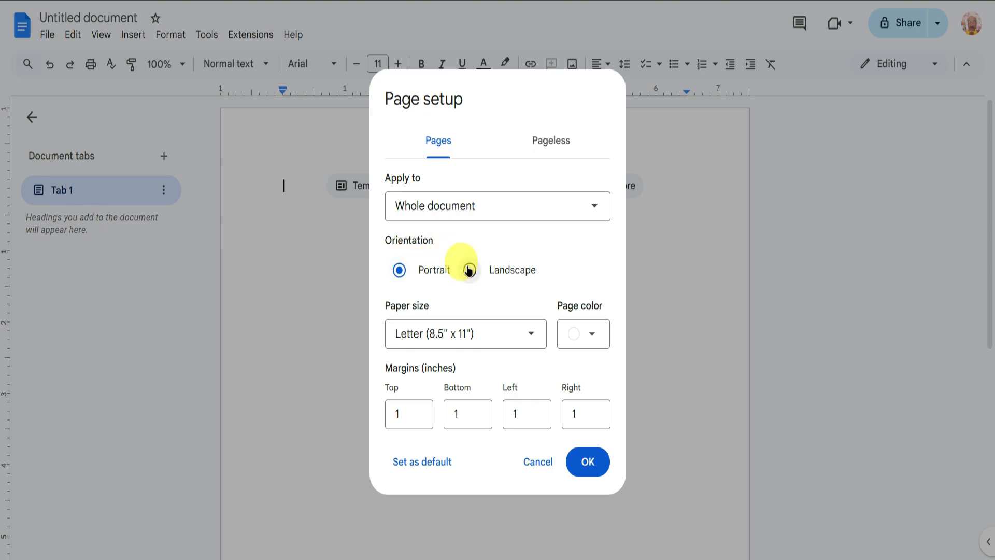
pyautogui.click(435, 210)
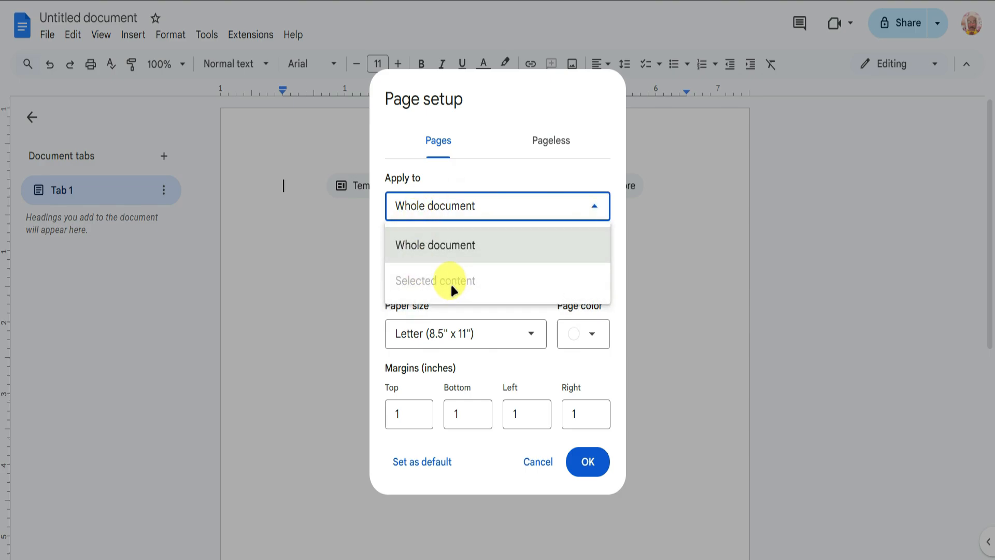
pyautogui.click(436, 215)
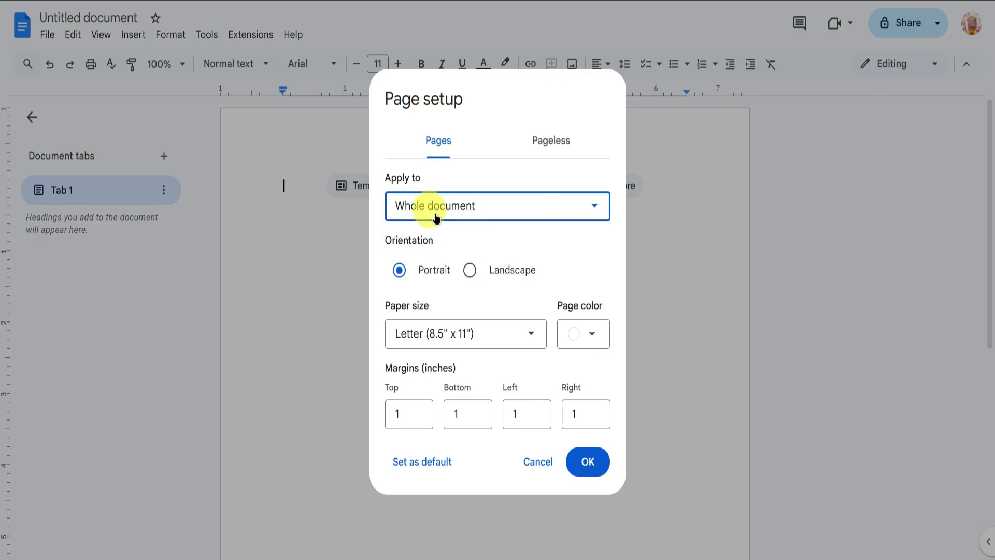
pyautogui.click(507, 338)
pyautogui.scroll(-2, 477, 151)
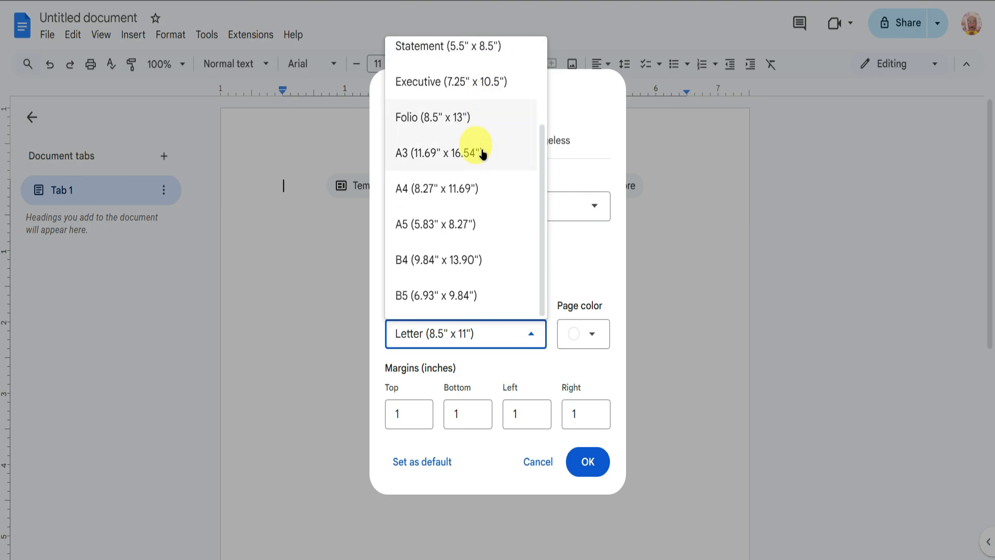
pyautogui.click(457, 189)
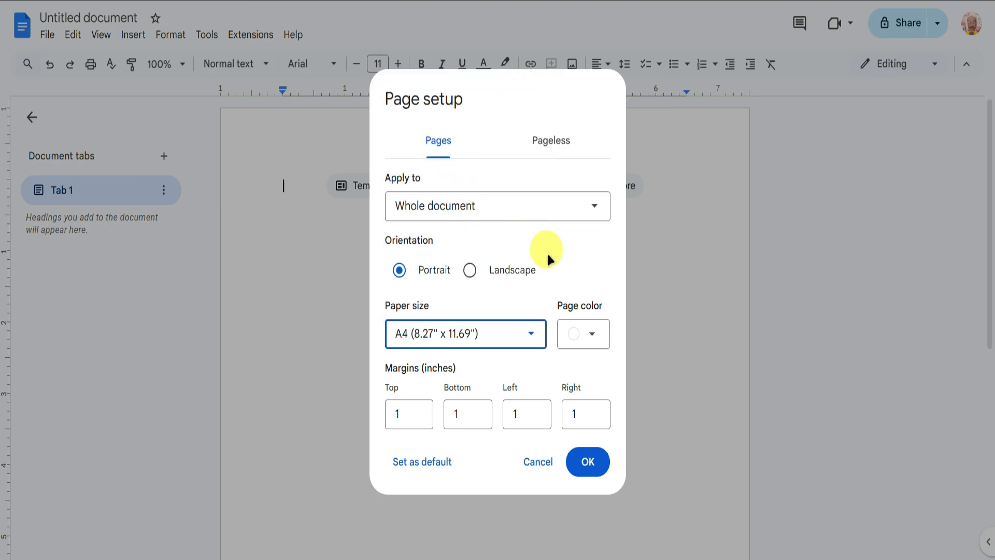
# - Examine the page colour choices and the pageless format, and apply the page setup in Pages format
pyautogui.click(587, 350)
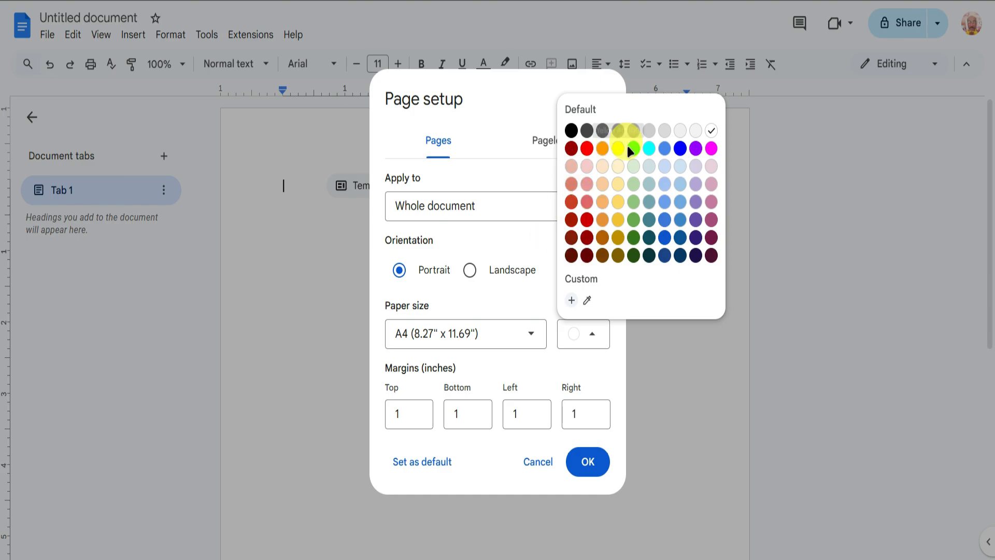
pyautogui.click(583, 343)
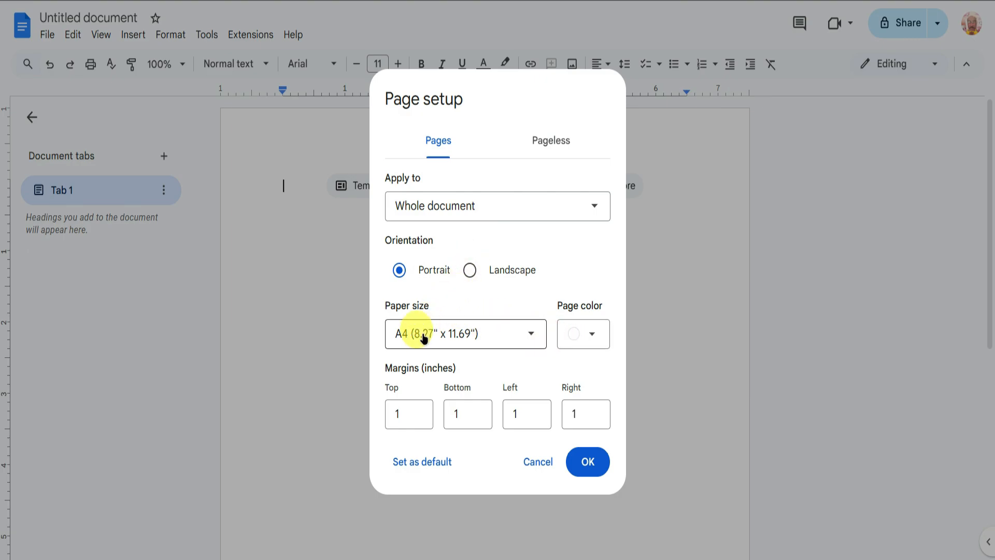
pyautogui.moveTo(424, 369); pyautogui.dragTo(453, 370)
pyautogui.click(490, 367)
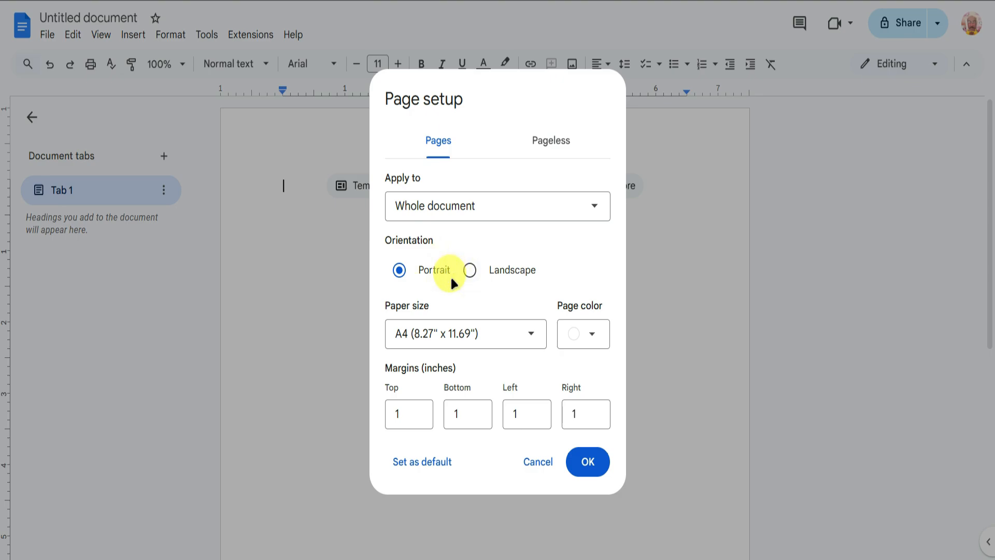
pyautogui.click(554, 131)
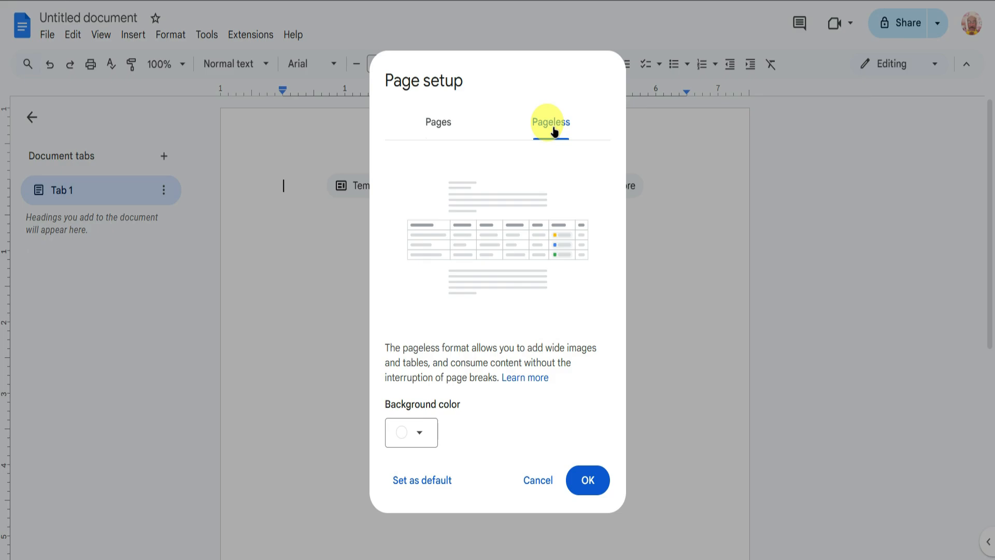
pyautogui.click(450, 131)
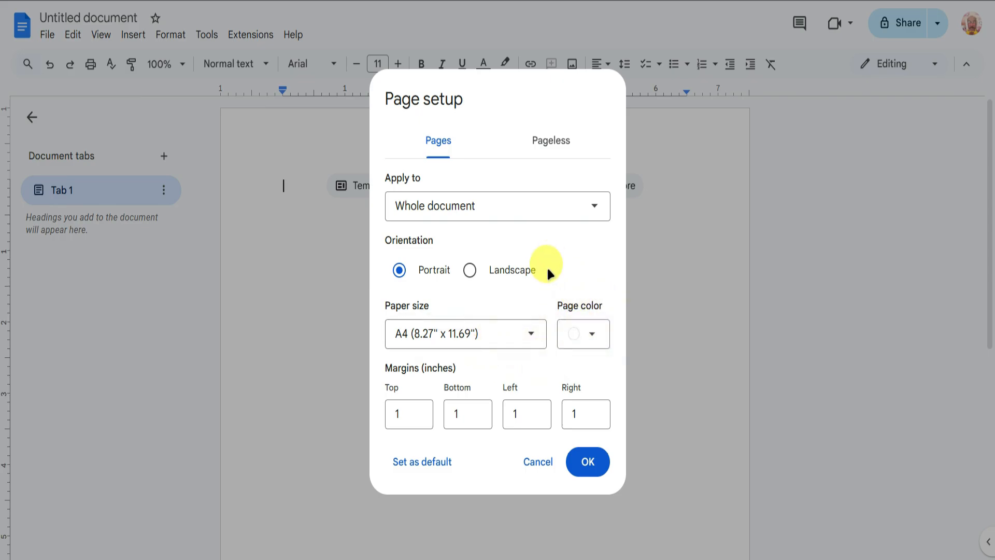
pyautogui.click(586, 461)
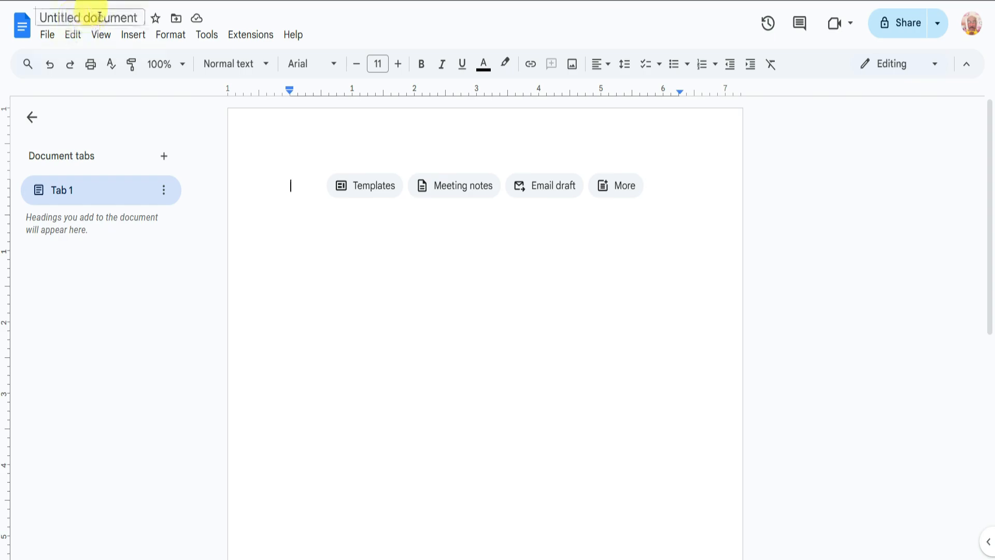
# - Rename the untitled document as My Document 1
pyautogui.click(122, 12)
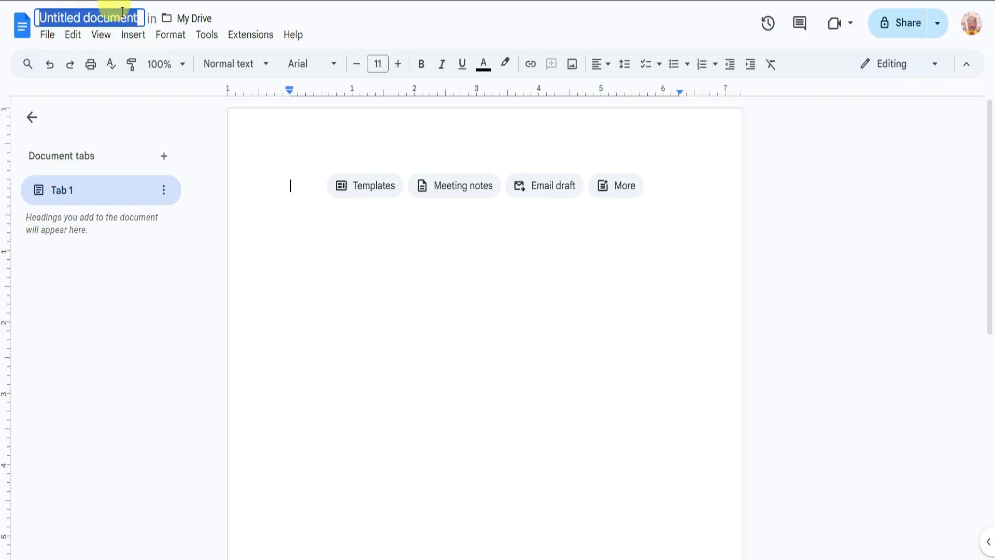
pyautogui.press('BackSpace')
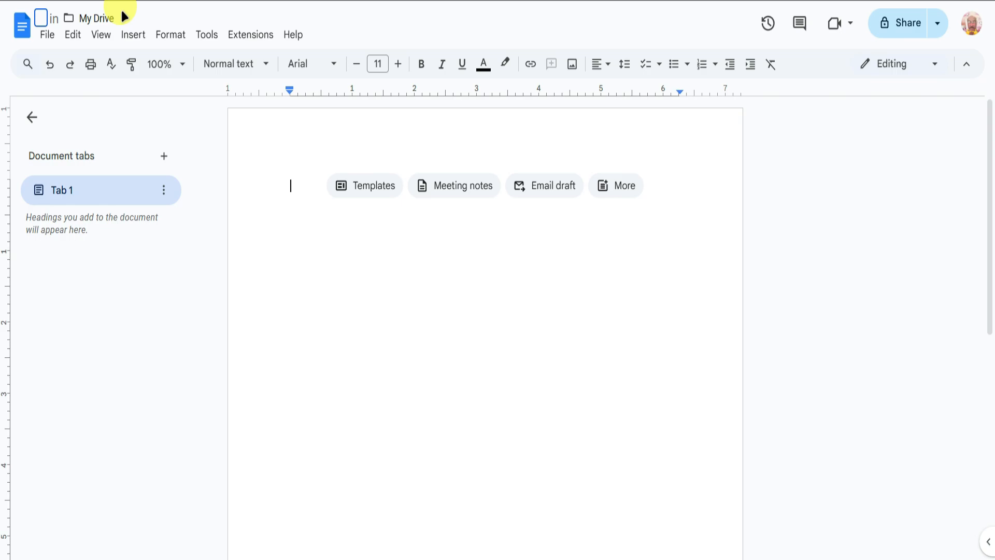
pyautogui.write('My ')
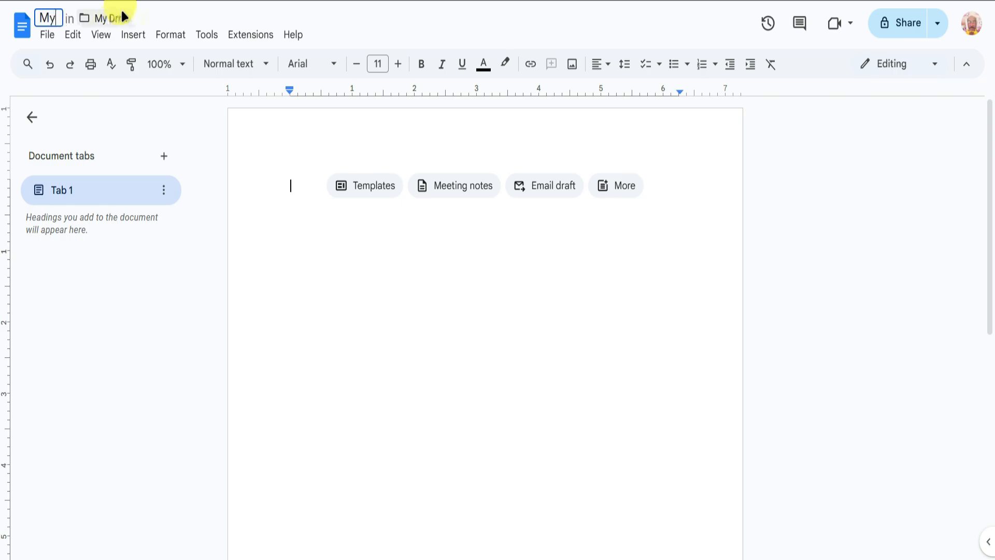
pyautogui.write('Document 1')
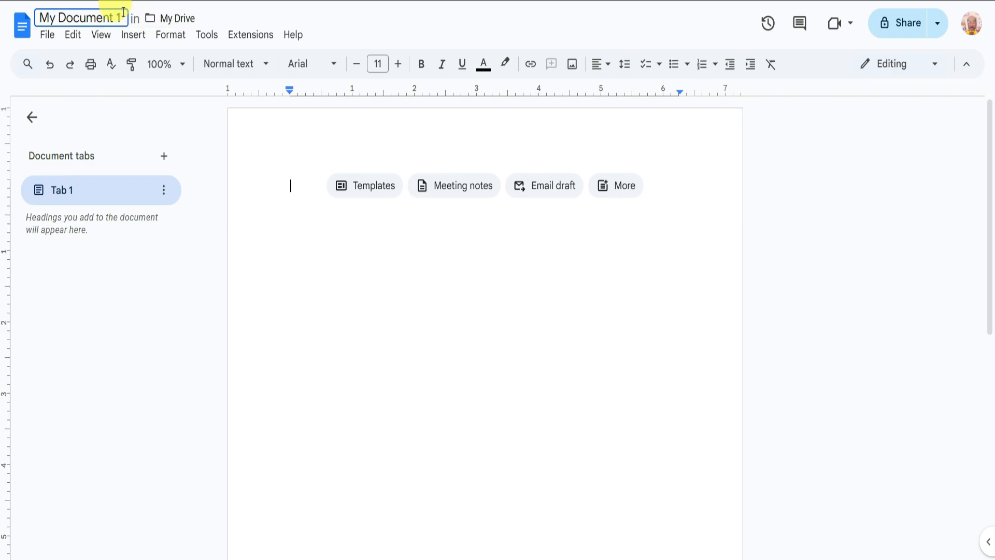
pyautogui.click(202, 129)
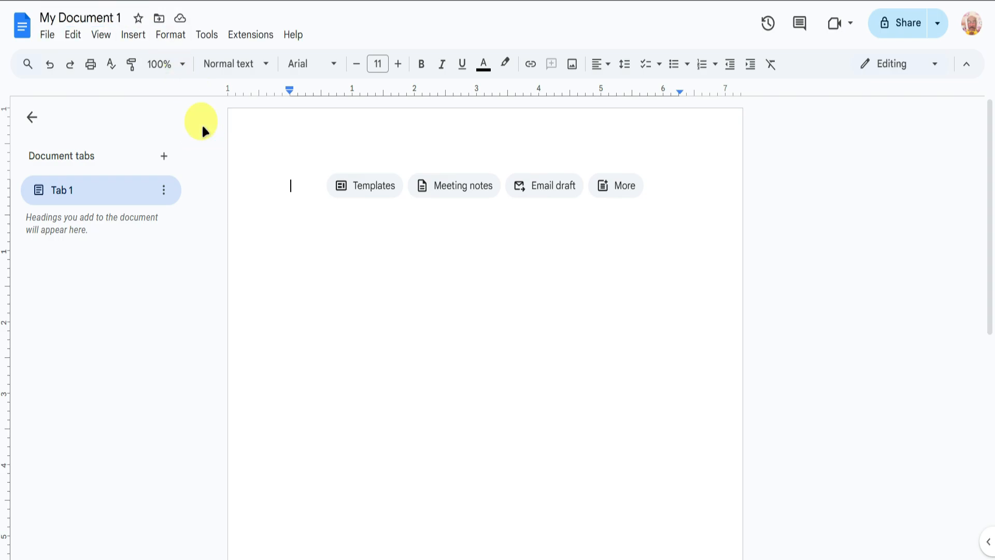
# - Star the document and check the suggested folders it can be moved to, without moving it
pyautogui.click(139, 20)
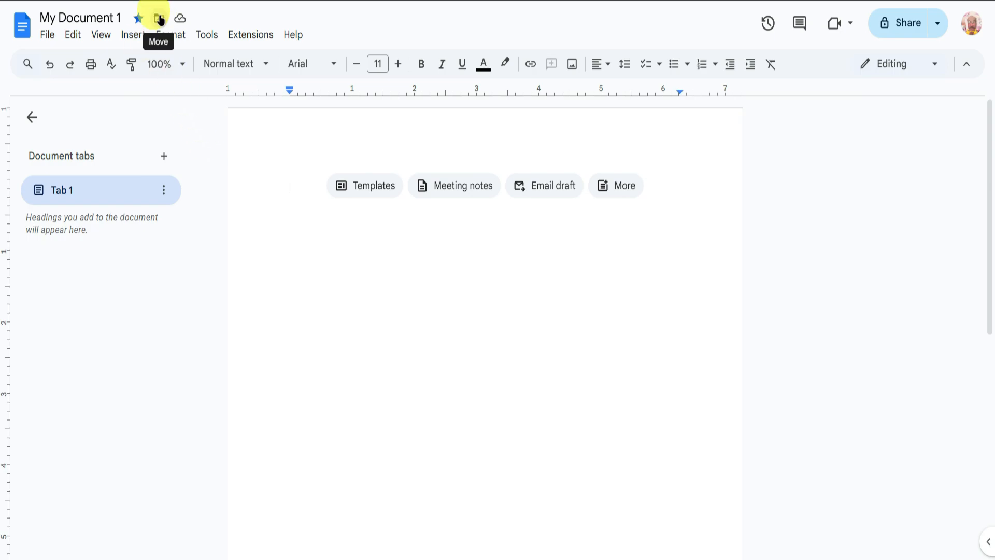
pyautogui.click(160, 19)
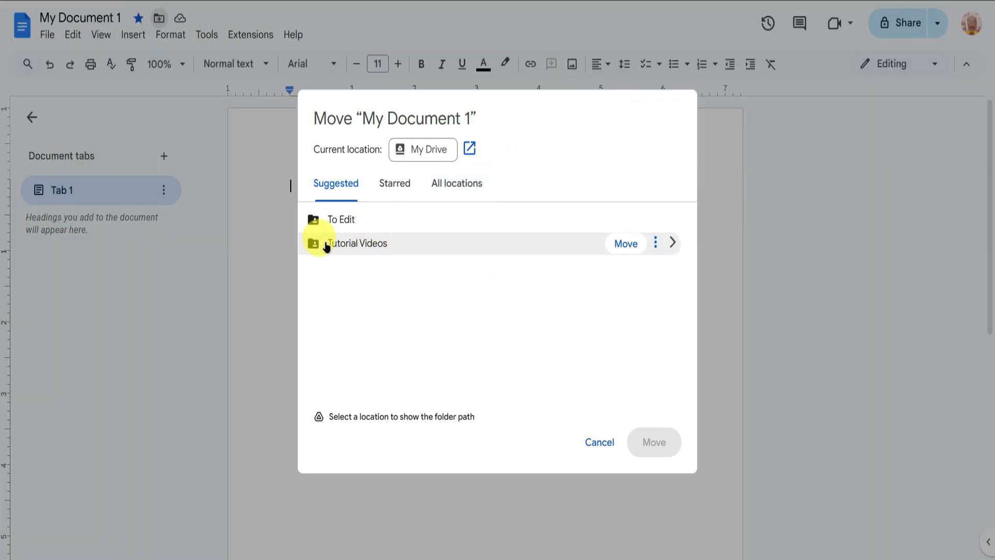
pyautogui.click(845, 213)
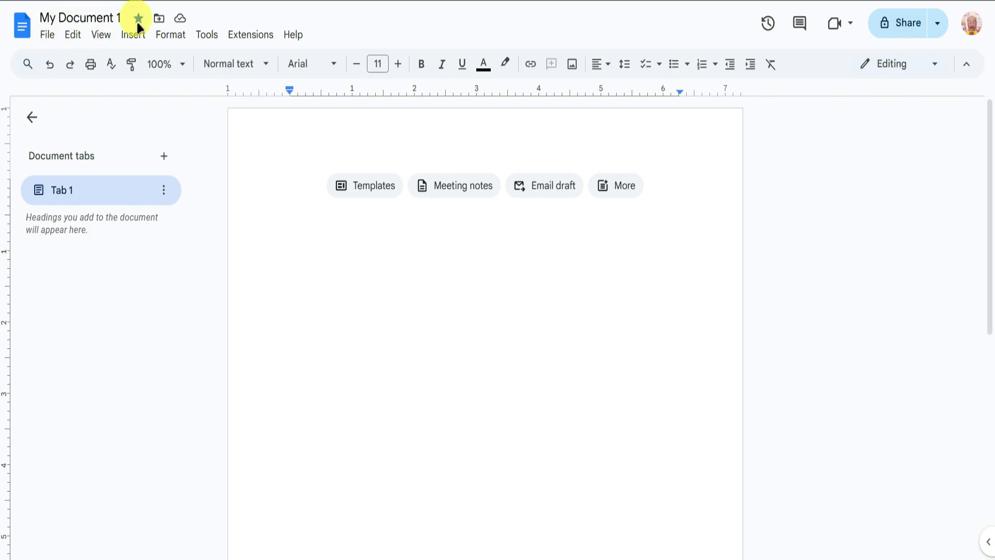
# - Bring up the sharing settings of My Document 1 and set general access to Anyone with the link
pyautogui.click(46, 35)
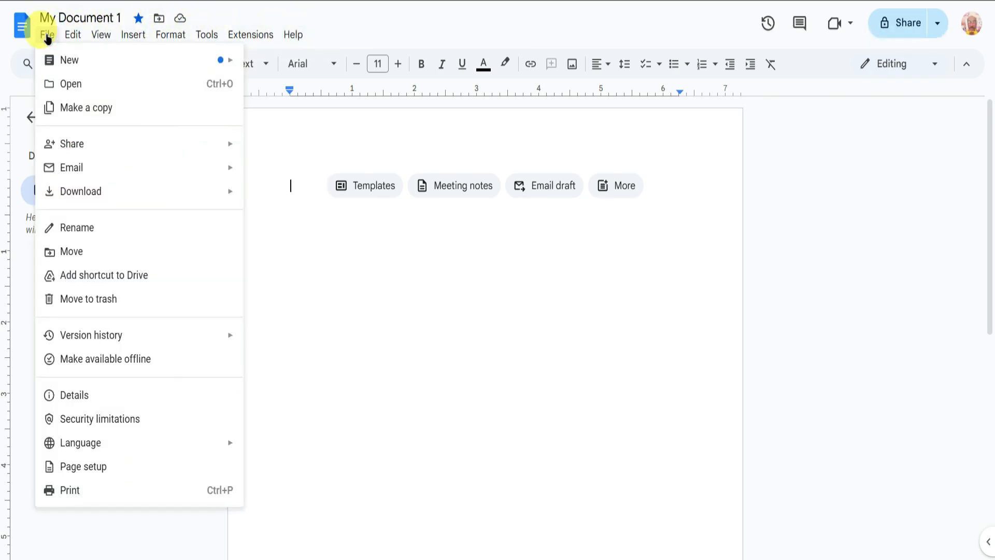
pyautogui.moveTo(46, 37)
pyautogui.moveTo(55, 71)
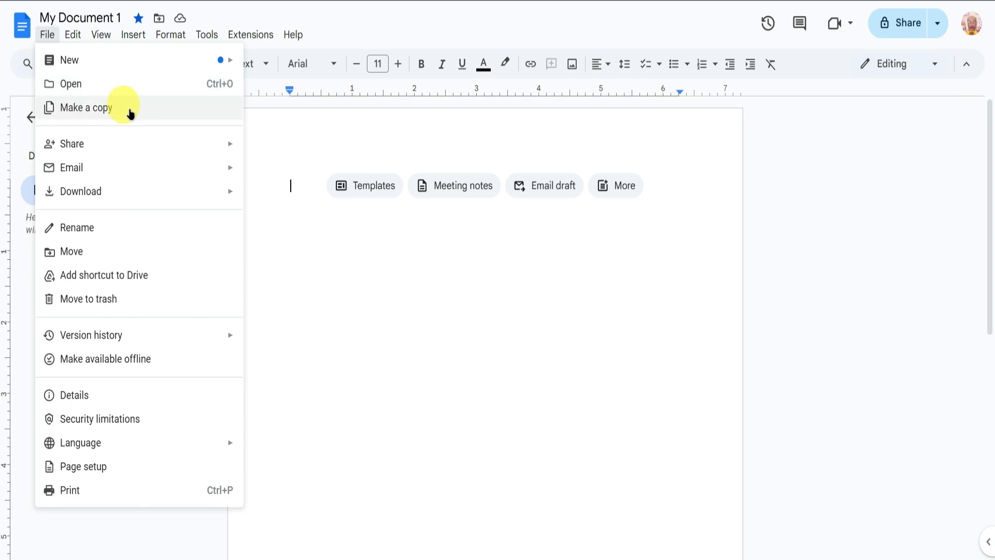
pyautogui.moveTo(184, 150)
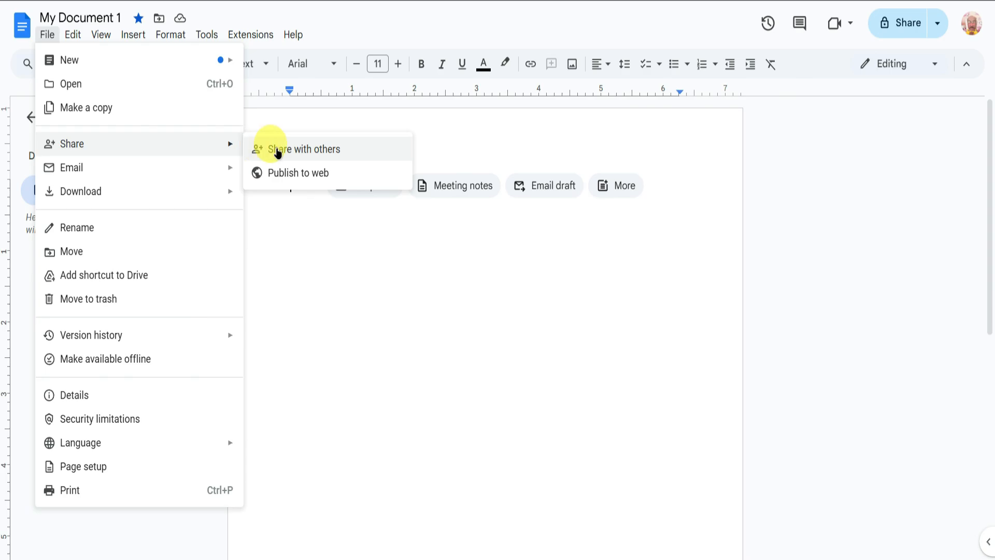
pyautogui.click(304, 150)
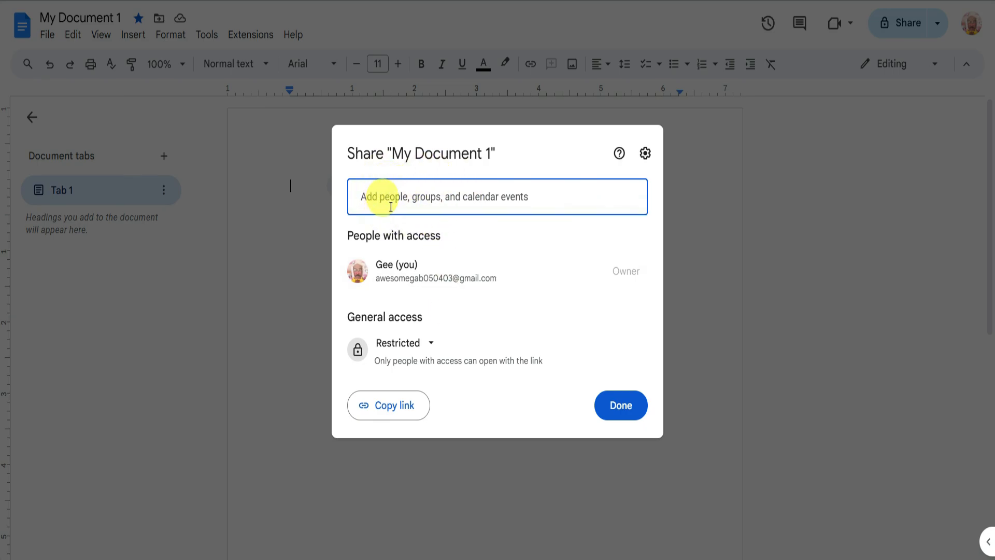
pyautogui.click(418, 344)
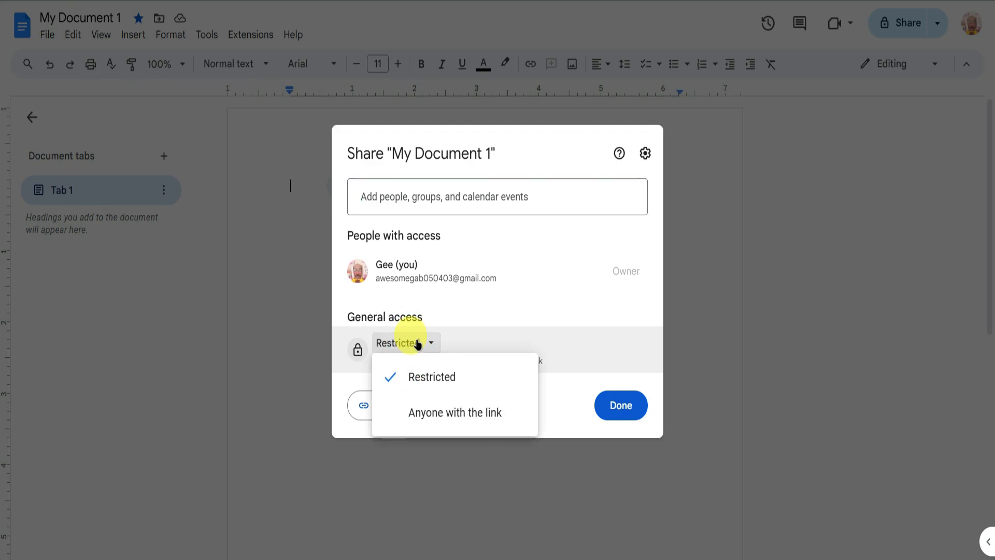
pyautogui.click(451, 412)
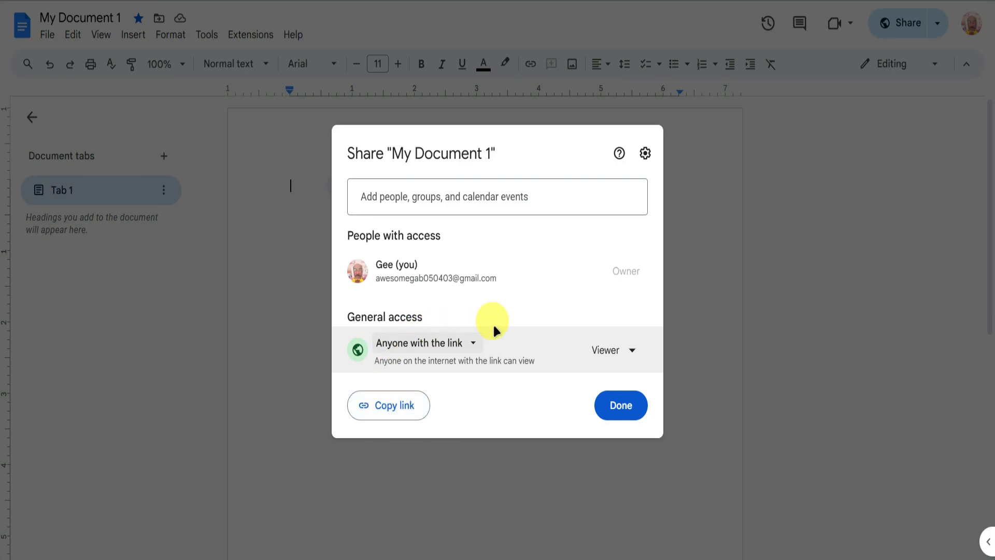
# - Give anyone with the link the Editor role, copy the document's link, and finish sharing
pyautogui.click(601, 350)
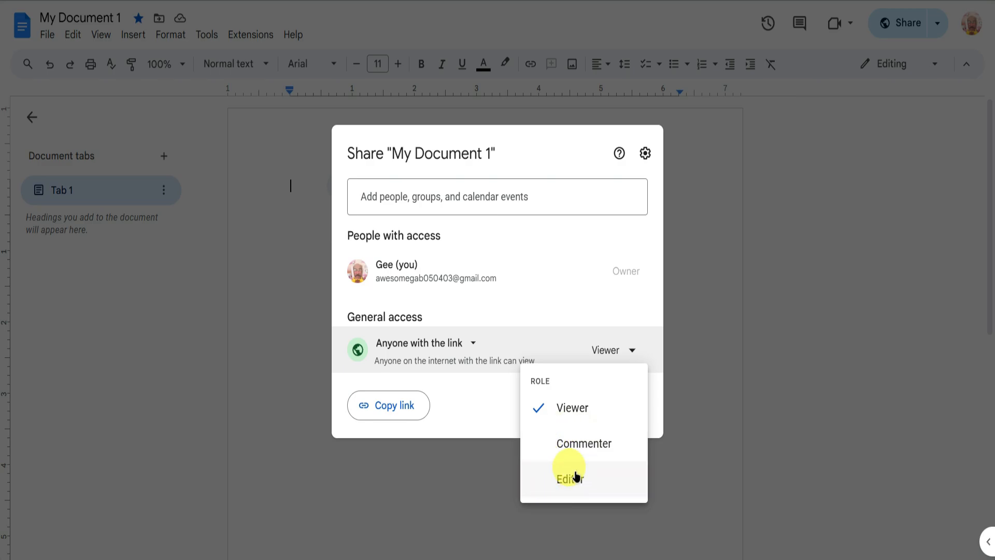
pyautogui.click(621, 351)
pyautogui.click(602, 348)
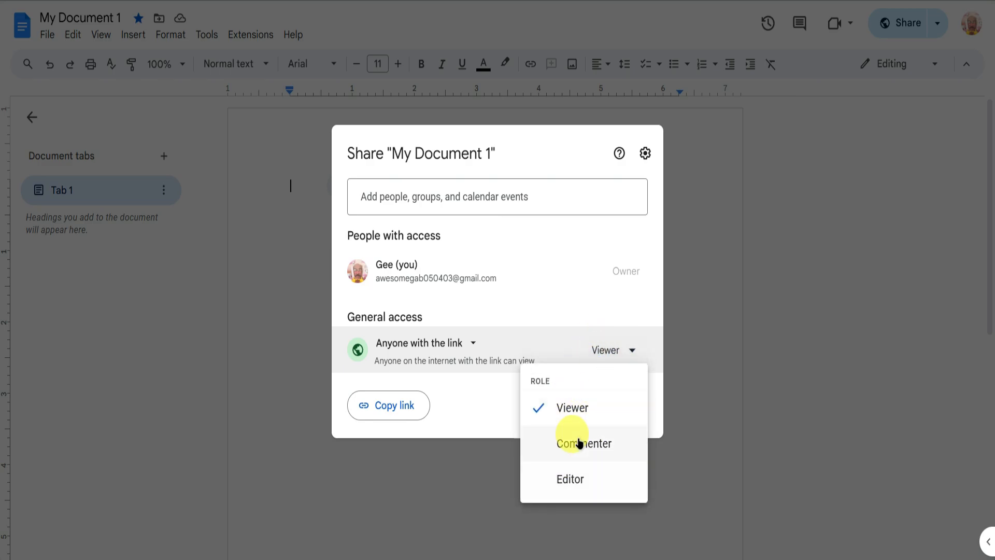
pyautogui.click(566, 479)
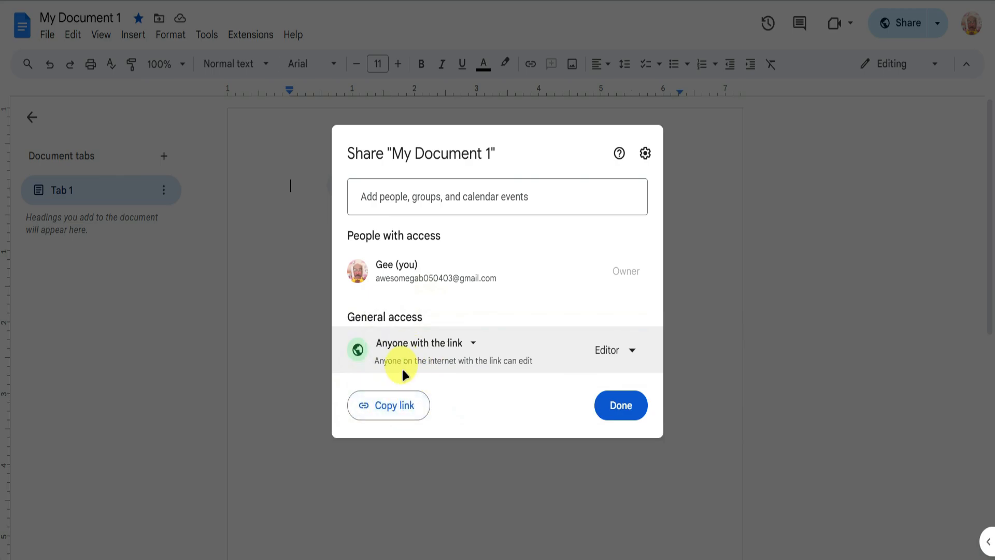
pyautogui.click(395, 409)
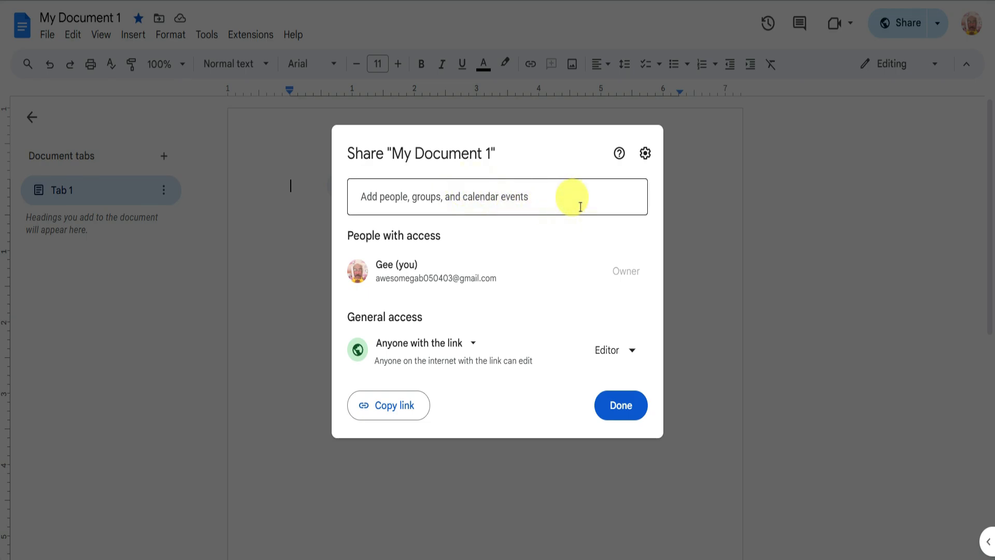
pyautogui.click(621, 406)
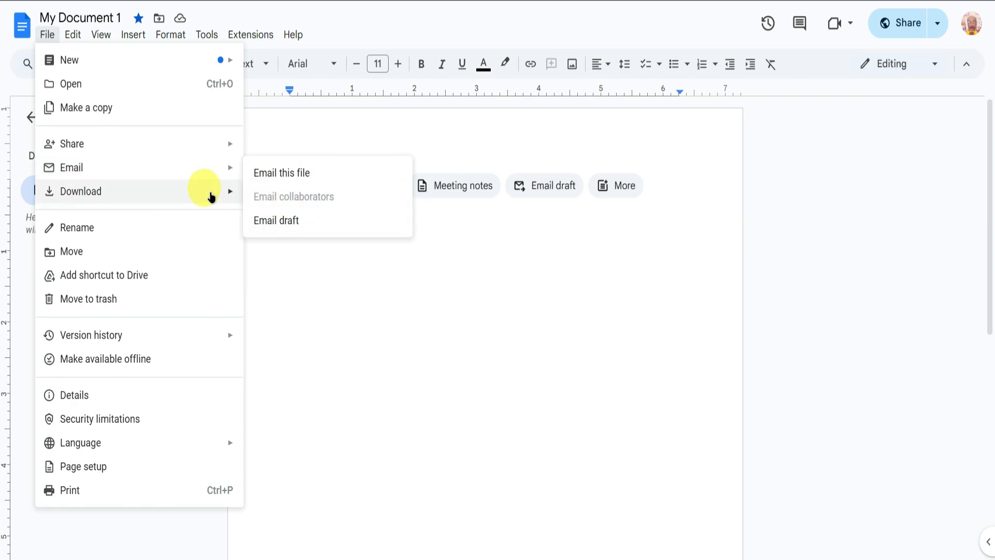
# - Examine the file commands for emailing, downloading, version history and language, plus the edit commands and the command search suggestions
pyautogui.moveTo(211, 195)
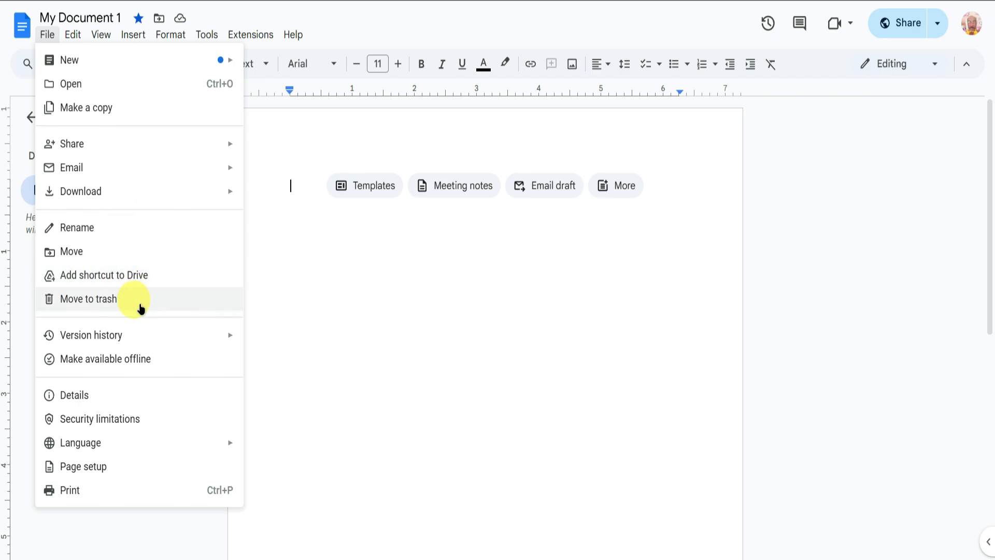
pyautogui.moveTo(142, 337)
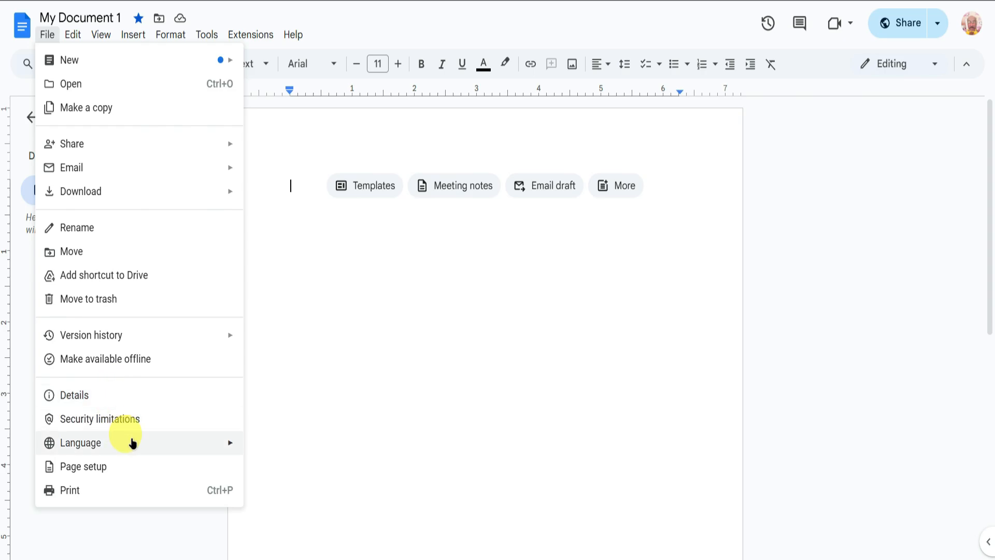
pyautogui.moveTo(198, 442)
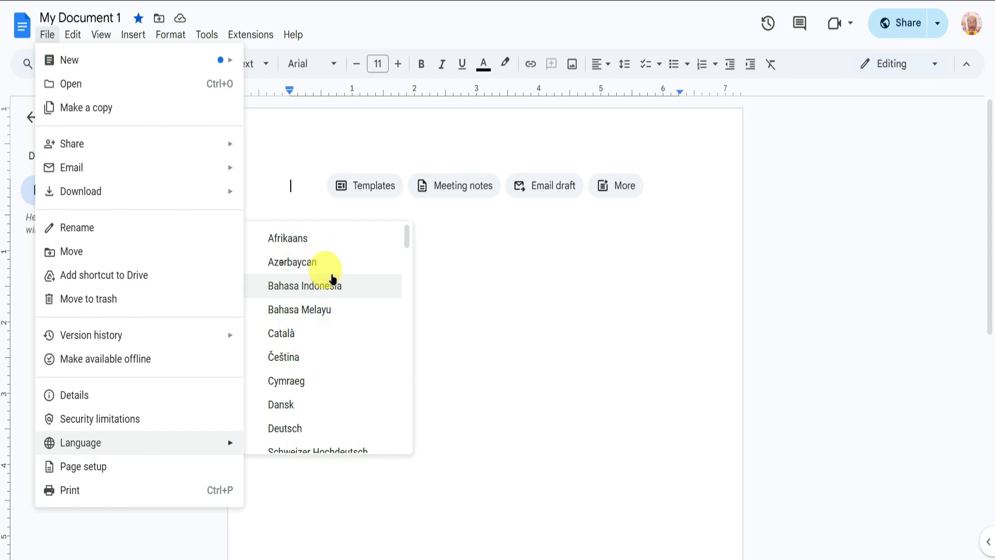
pyautogui.scroll(-3, 327, 278)
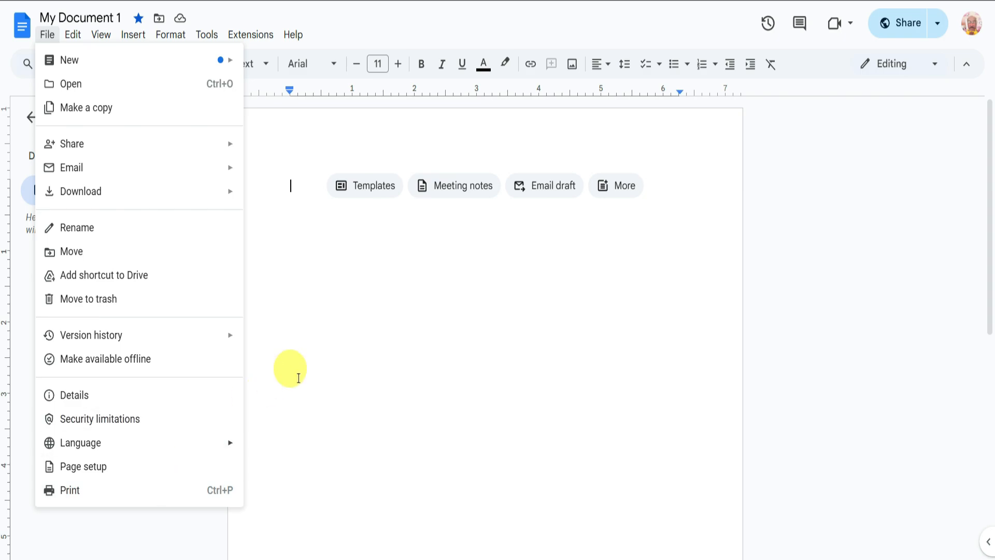
pyautogui.click(325, 330)
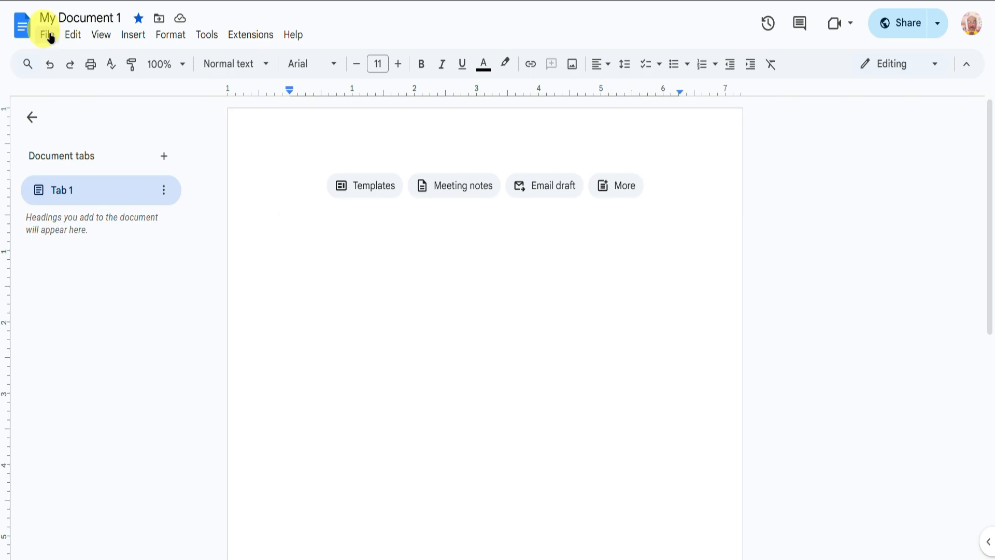
pyautogui.click(73, 35)
pyautogui.click(273, 201)
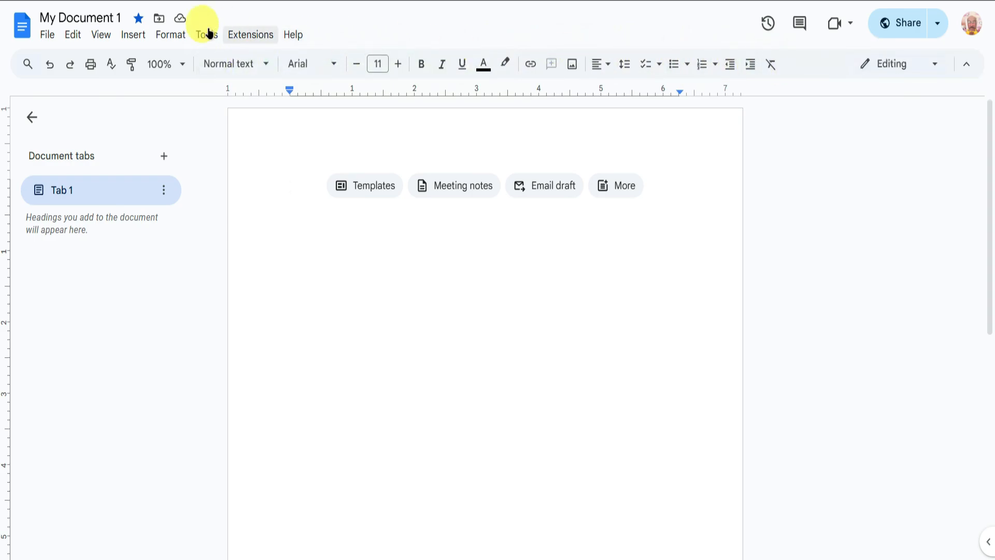
pyautogui.click(28, 64)
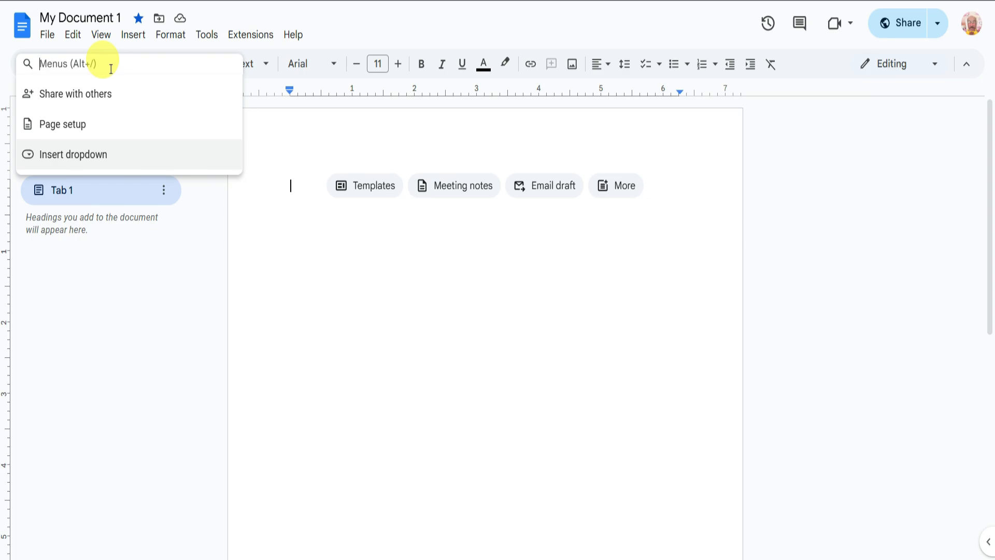
# - Paste the copied Lorem ipsum paragraphs at the start of the empty document body
pyautogui.click(283, 170)
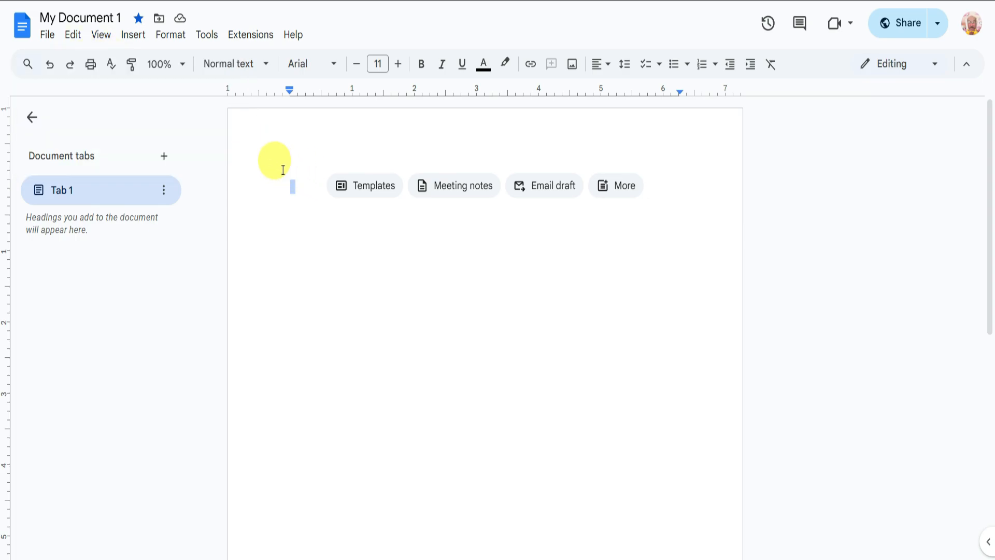
pyautogui.click(289, 187)
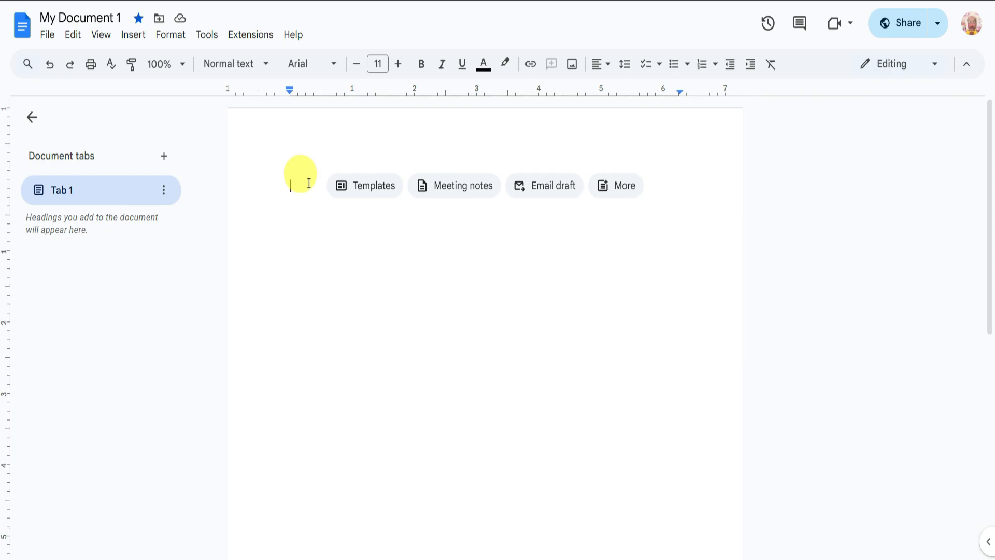
pyautogui.hotkey('ctrl', 'v')
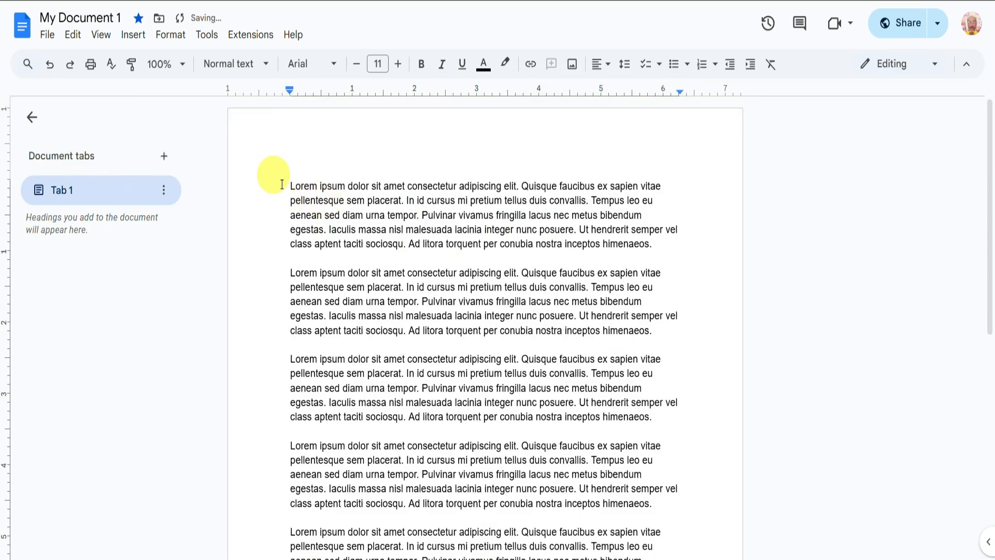
# - Change the font of the first Lorem ipsum paragraph to Times New Roman
pyautogui.moveTo(282, 185); pyautogui.dragTo(687, 254)
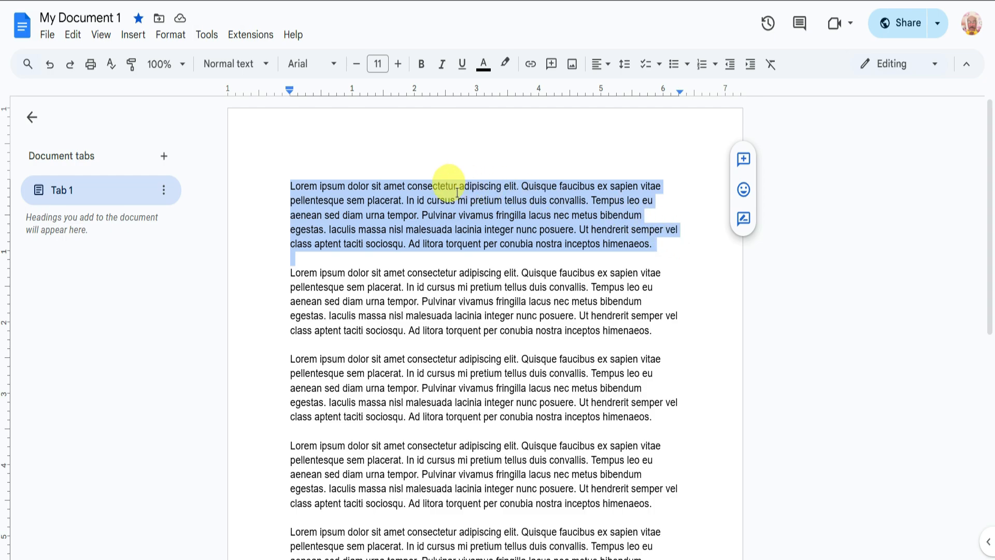
pyautogui.click(438, 200)
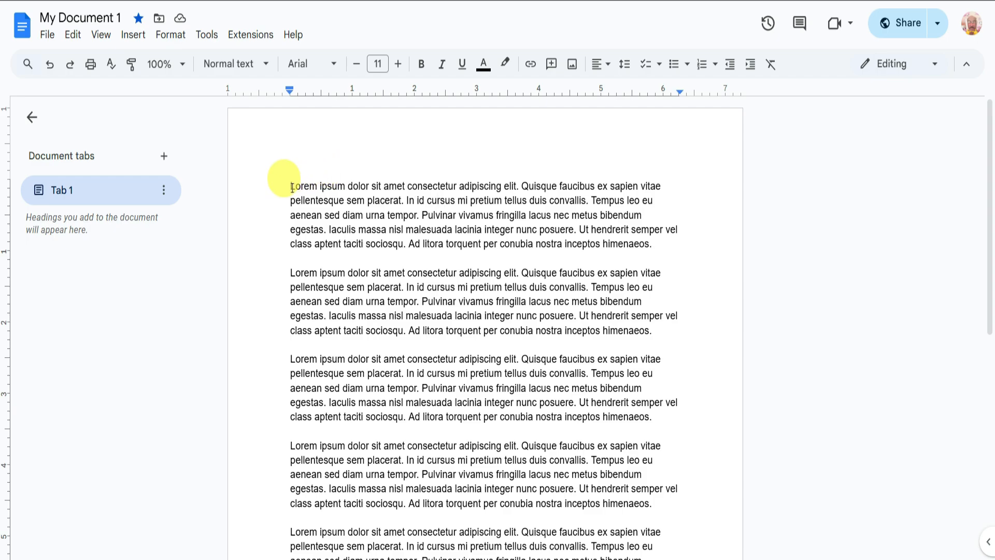
pyautogui.moveTo(289, 186); pyautogui.dragTo(653, 248)
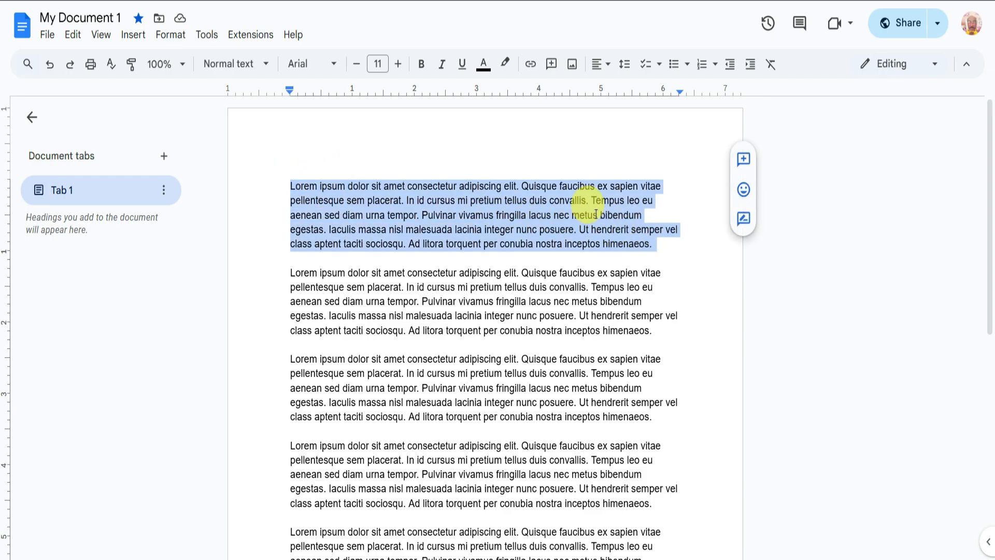
pyautogui.click(302, 66)
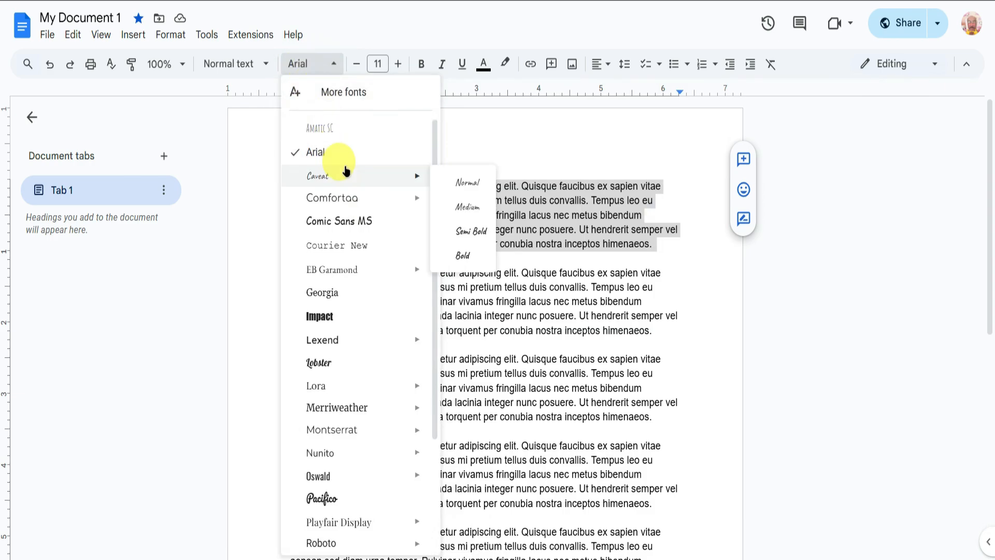
pyautogui.click(328, 64)
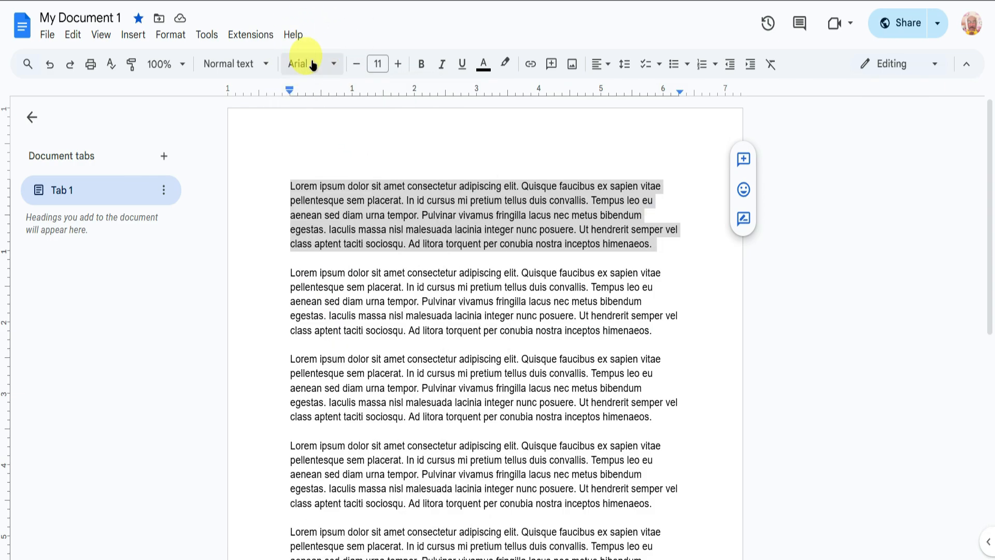
pyautogui.click(313, 65)
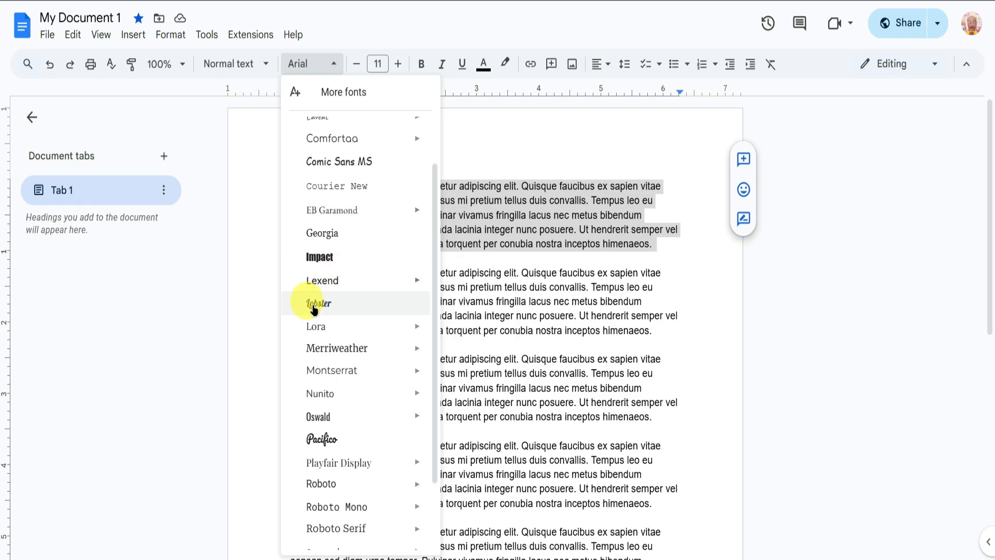
pyautogui.scroll(-2, 362, 311)
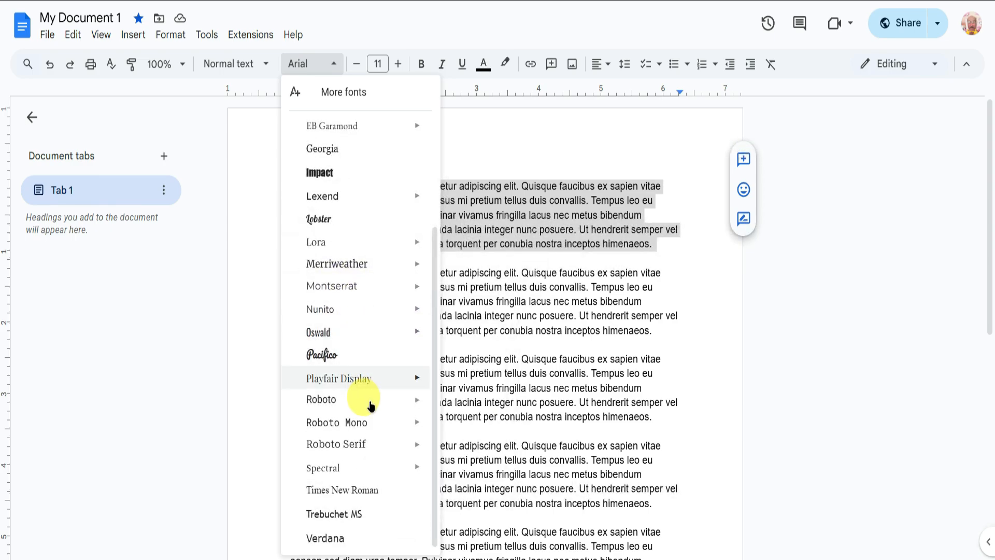
pyautogui.click(365, 497)
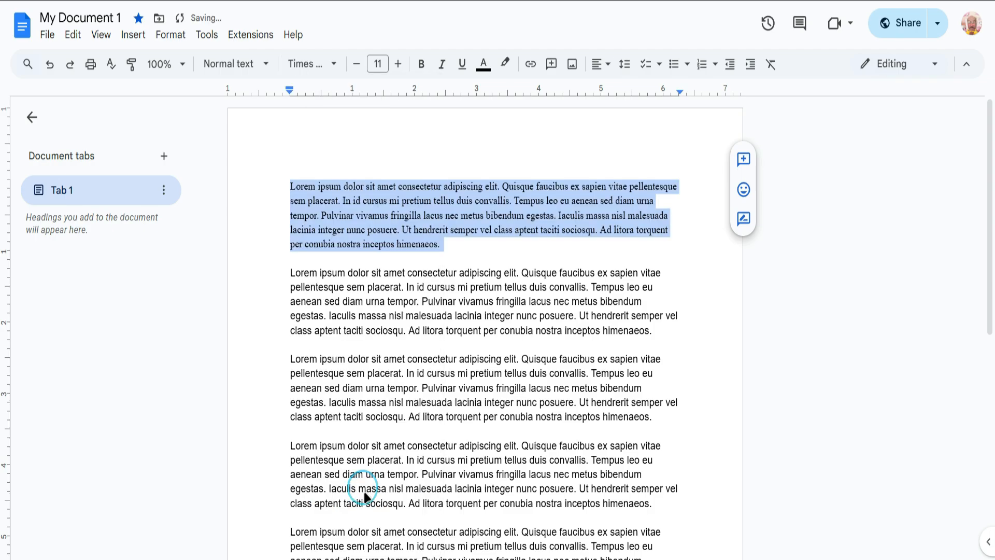
pyautogui.click(455, 232)
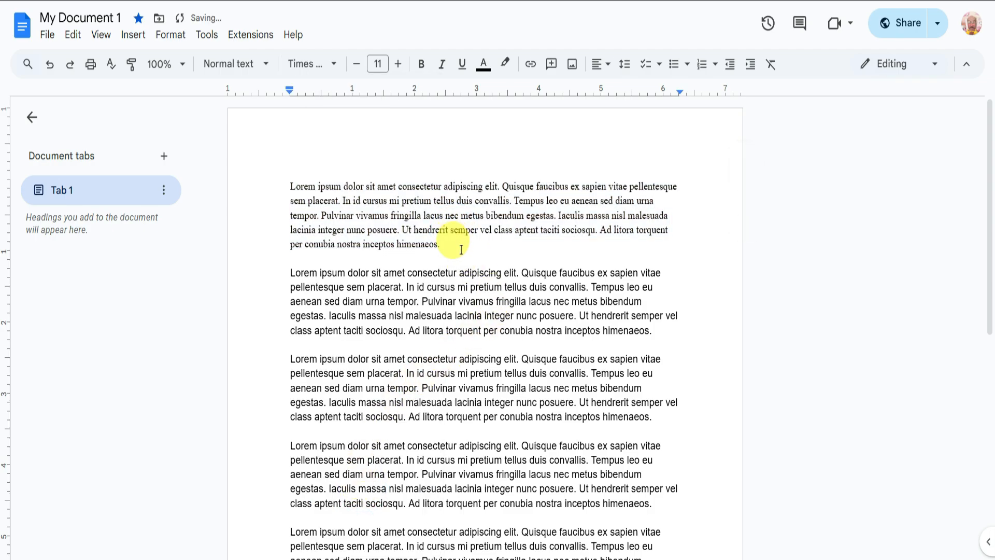
# - Increase the font size of the first paragraph to 15
pyautogui.moveTo(274, 177); pyautogui.dragTo(449, 245)
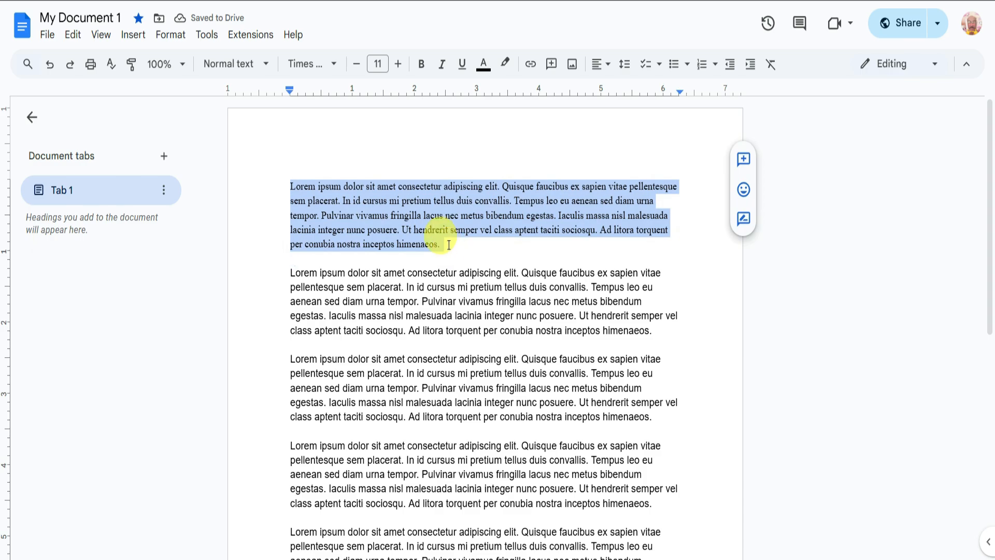
pyautogui.click(398, 64)
pyautogui.click(398, 64)
pyautogui.click(398, 64)
pyautogui.click(398, 64)
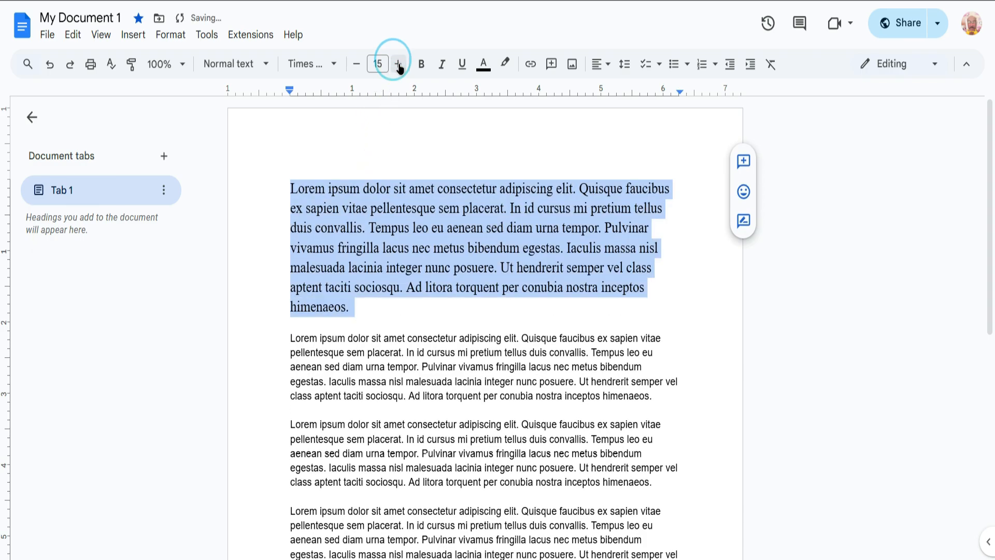
pyautogui.click(362, 306)
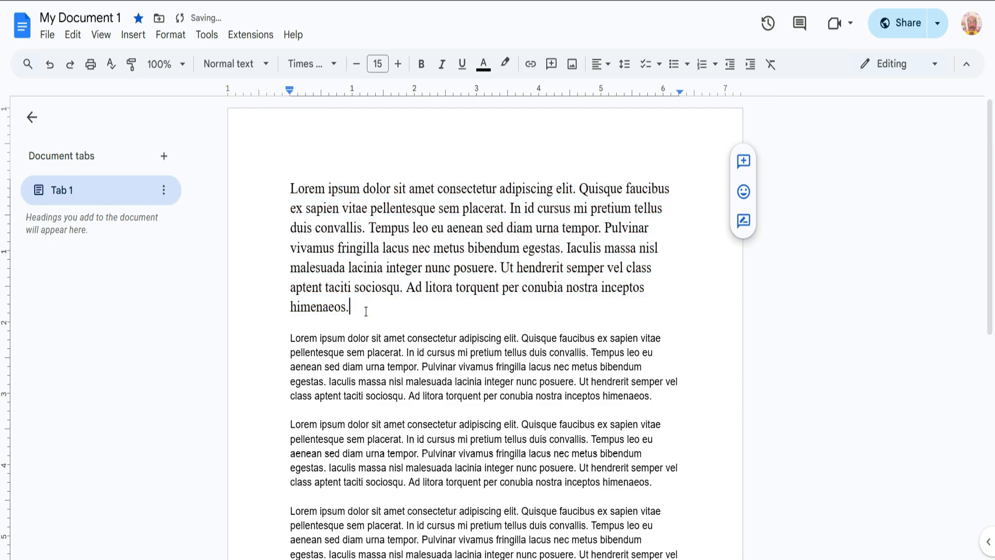
# - Make the whole second Lorem ipsum paragraph bold
pyautogui.moveTo(290, 338); pyautogui.dragTo(658, 396)
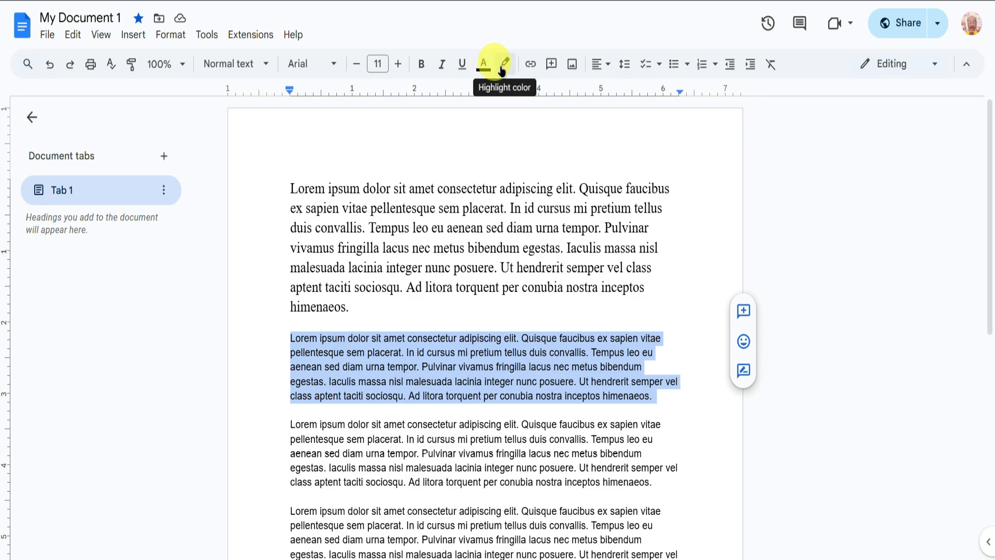
pyautogui.click(421, 65)
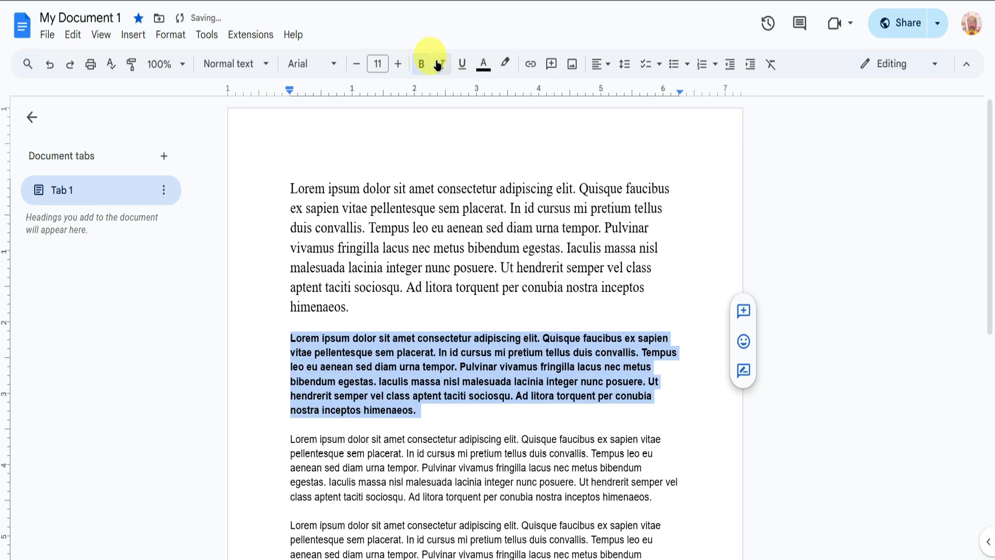
# - Make the bold second Lorem ipsum paragraph italic and underlined as well
pyautogui.click(441, 64)
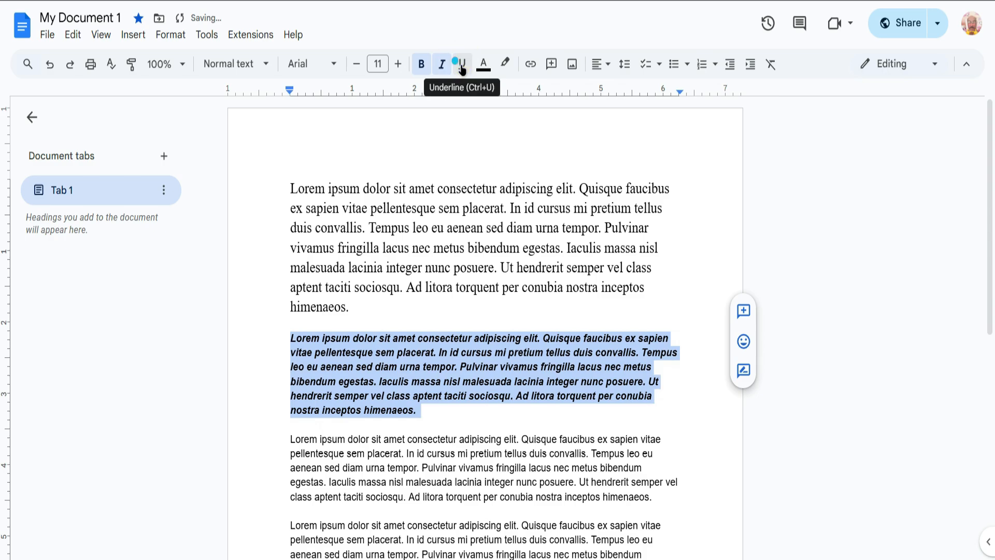
pyautogui.click(461, 66)
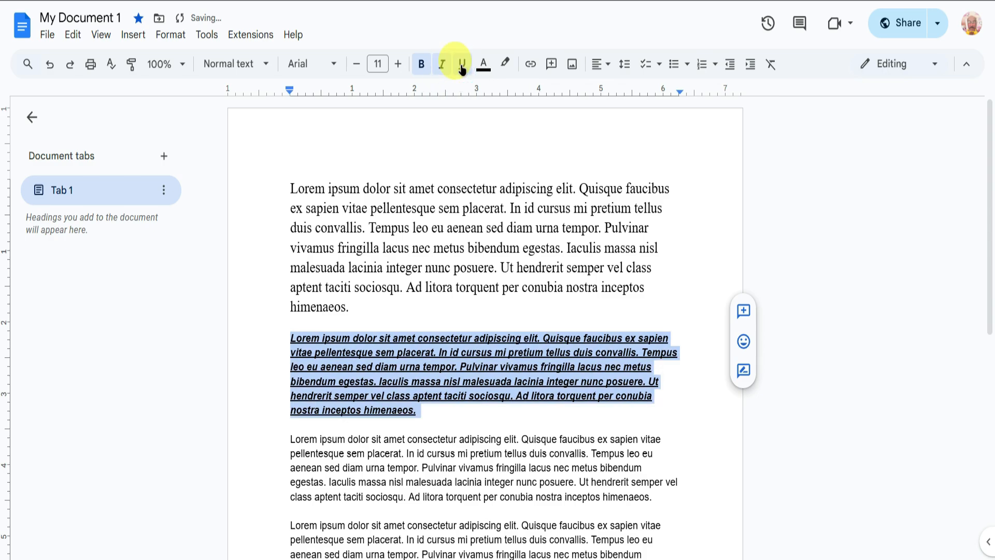
# - Set the second paragraph's text color to dark gray and highlight the whole paragraph in yellow
pyautogui.click(481, 66)
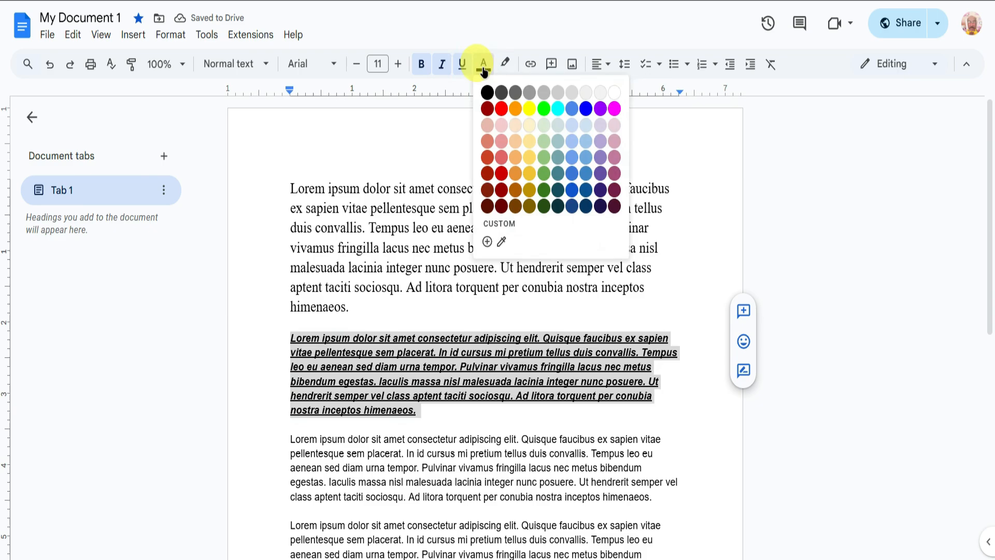
pyautogui.click(501, 94)
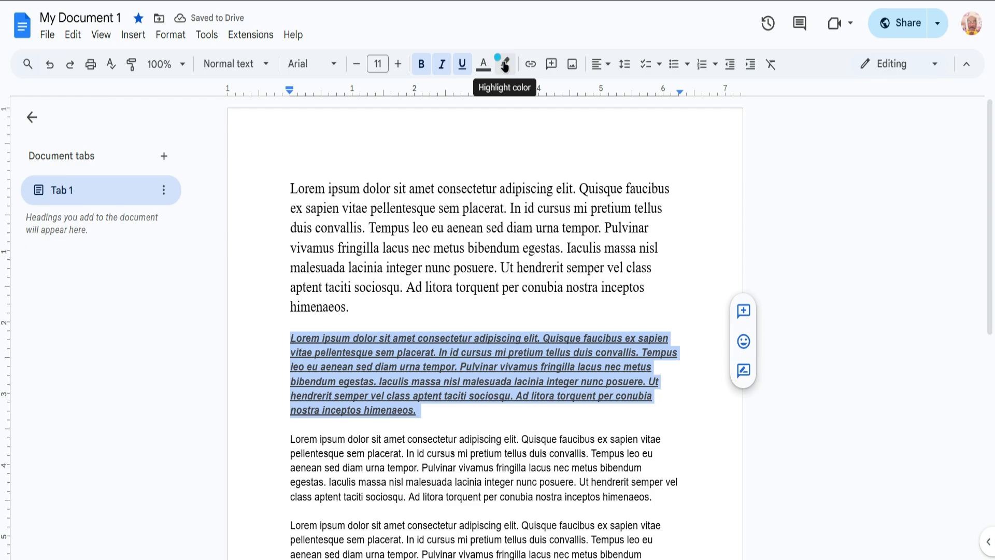
pyautogui.click(504, 66)
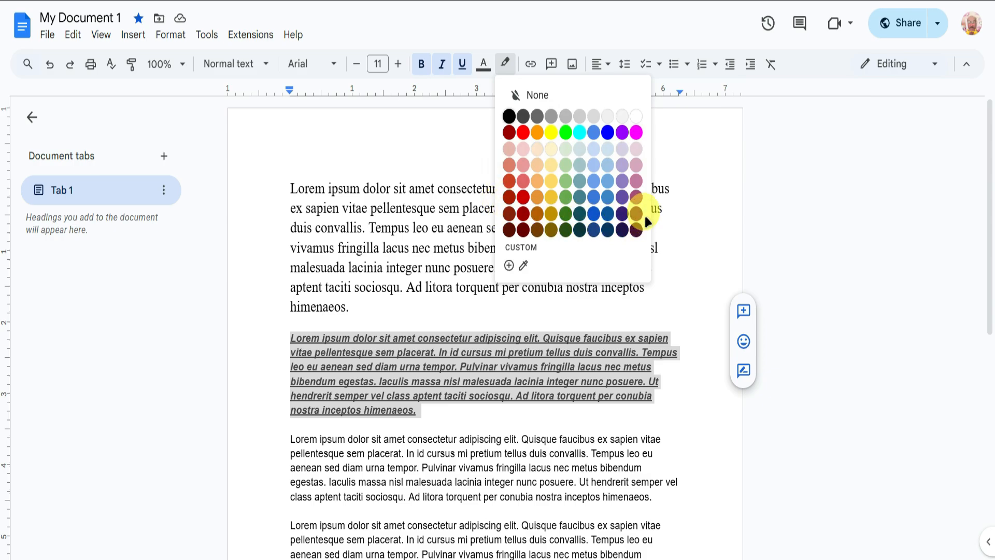
pyautogui.click(553, 137)
pyautogui.click(438, 404)
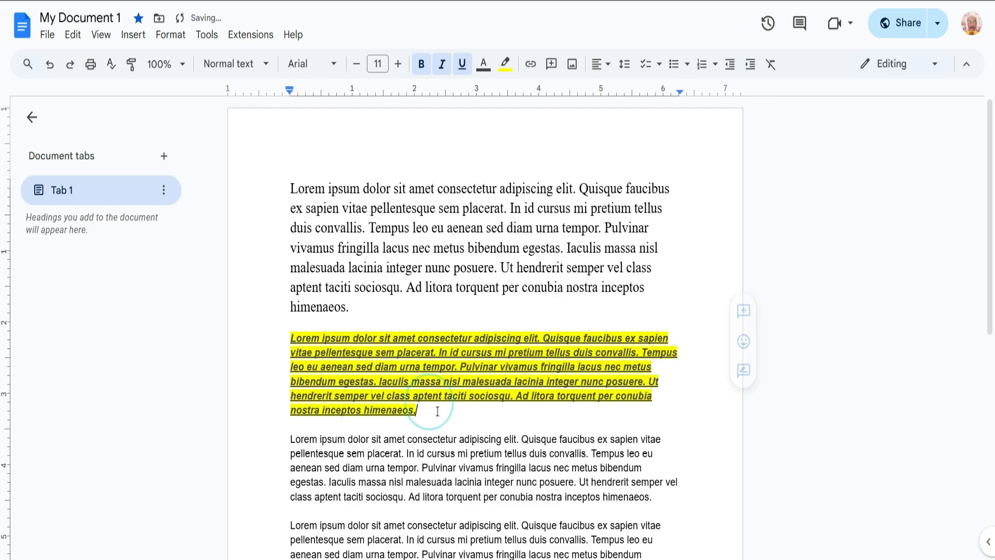
pyautogui.moveTo(450, 411); pyautogui.dragTo(291, 334)
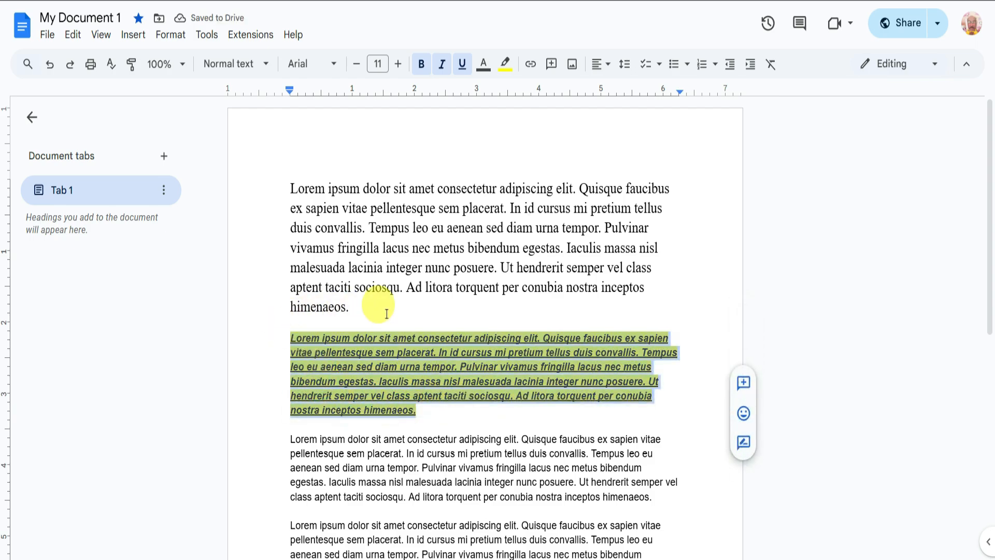
pyautogui.click(430, 411)
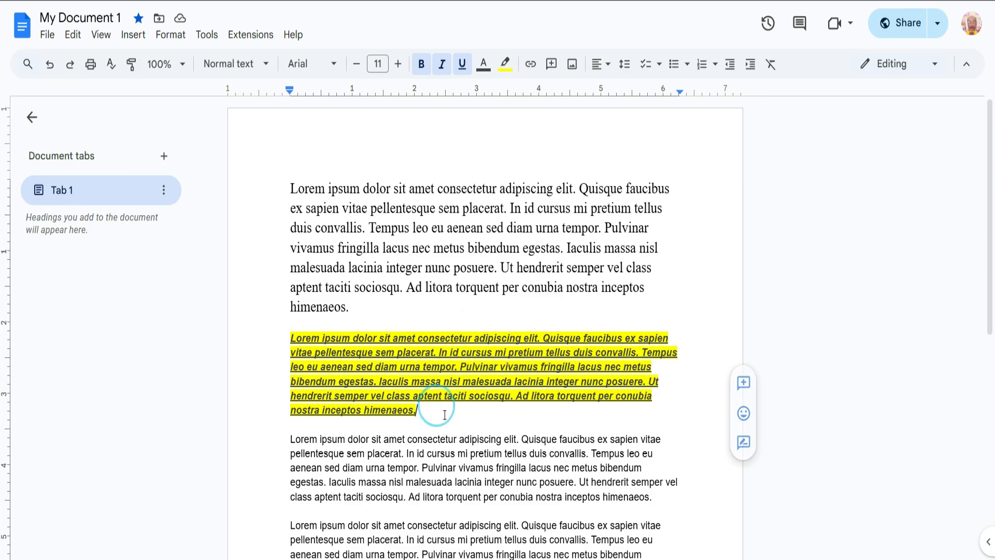
# - Link the words "Lorem ipsum" at the start of the third paragraph to lipsum.com and preview the link
pyautogui.scroll(-2, 427, 378)
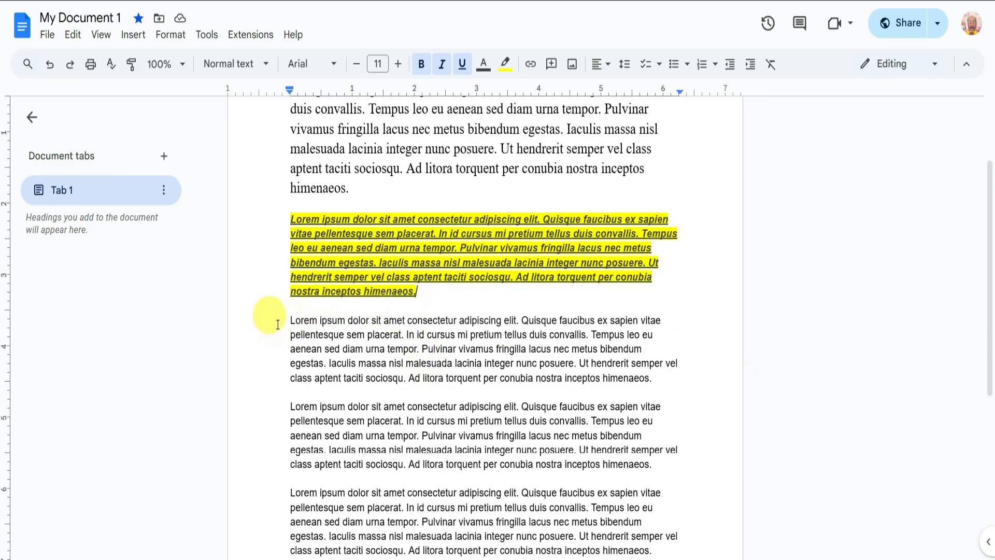
pyautogui.moveTo(290, 319); pyautogui.dragTo(345, 321)
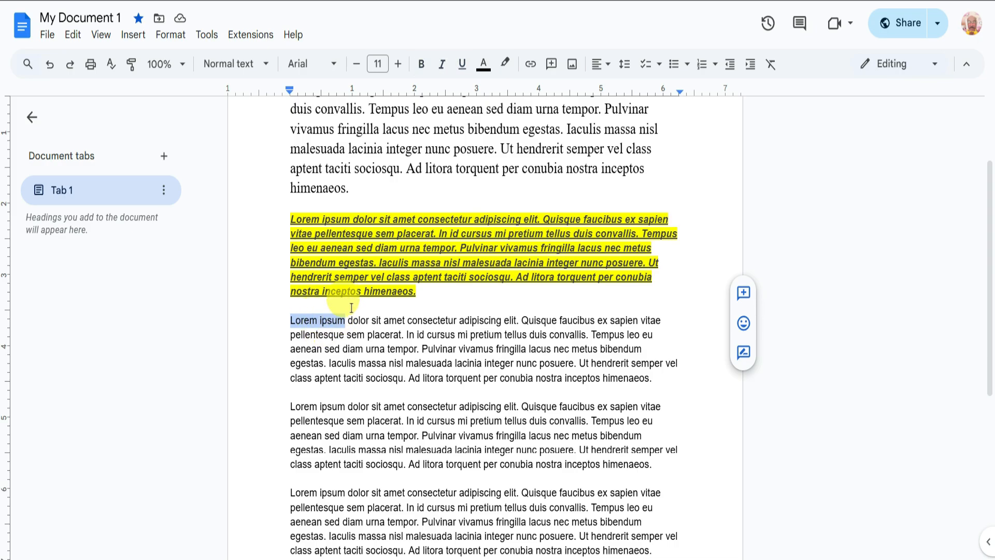
pyautogui.click(529, 65)
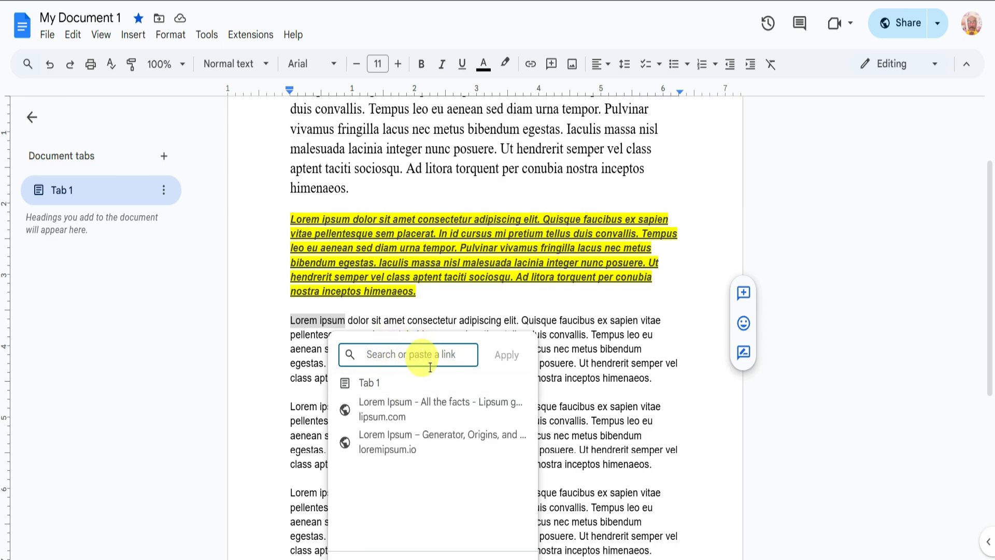
pyautogui.click(408, 418)
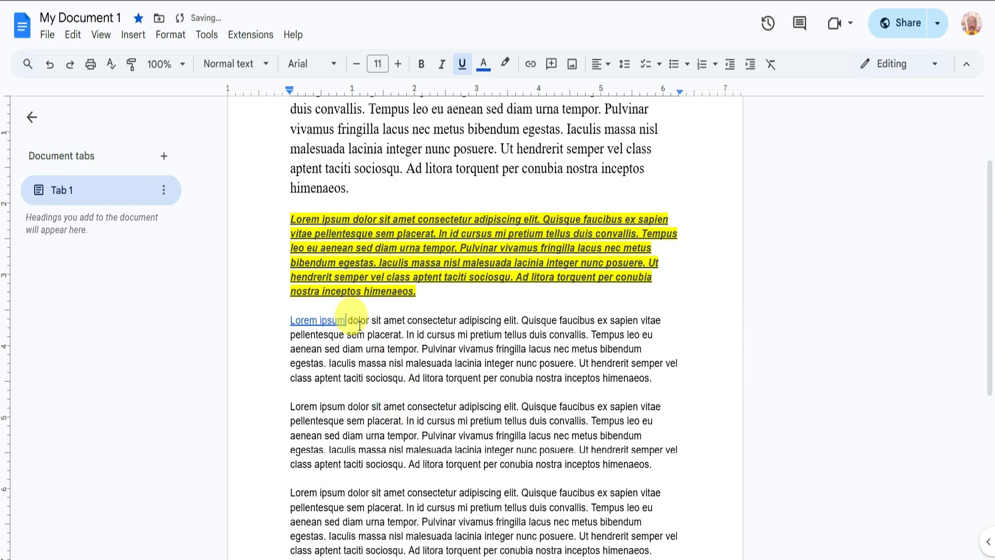
pyautogui.click(328, 320)
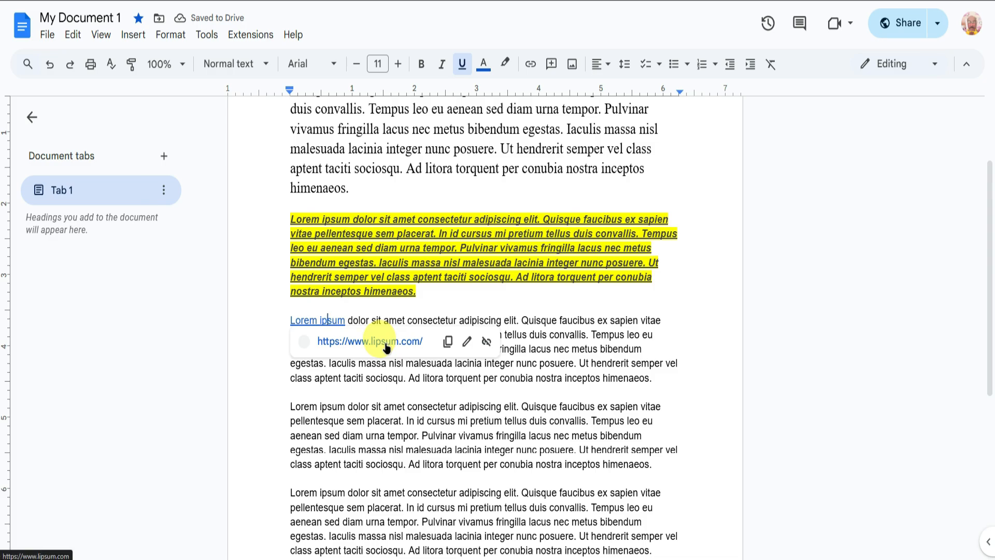
pyautogui.moveTo(445, 335); pyautogui.dragTo(449, 335)
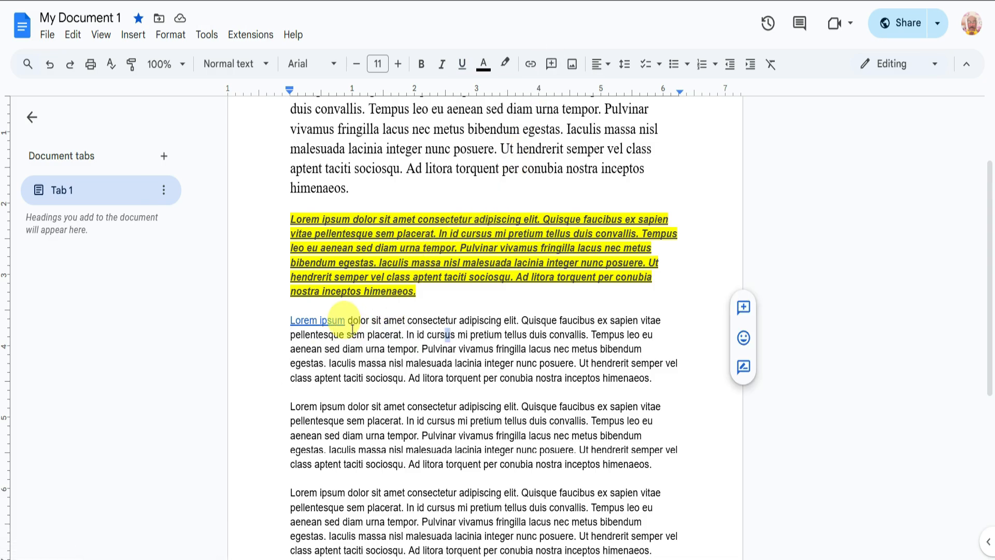
pyautogui.moveTo(348, 322); pyautogui.dragTo(515, 322)
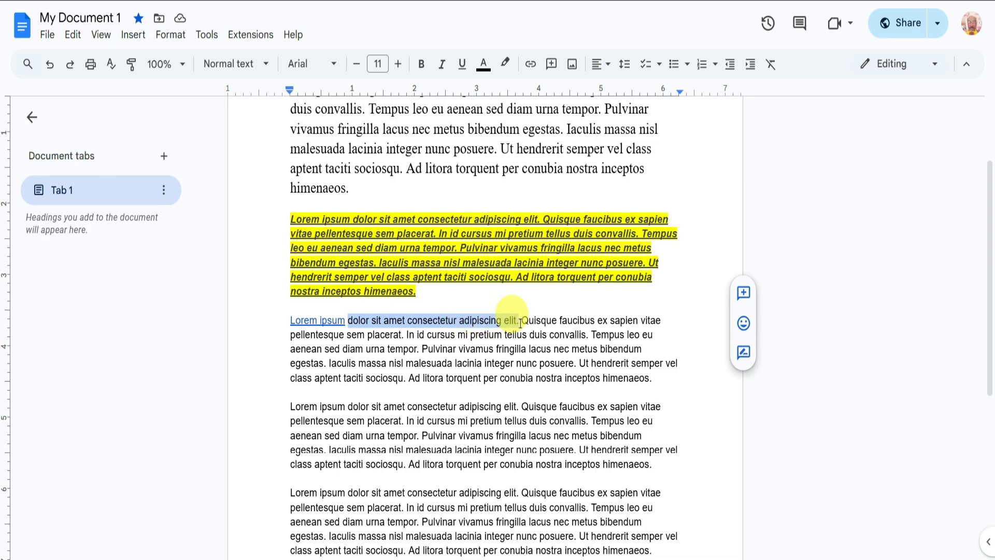
pyautogui.click(550, 65)
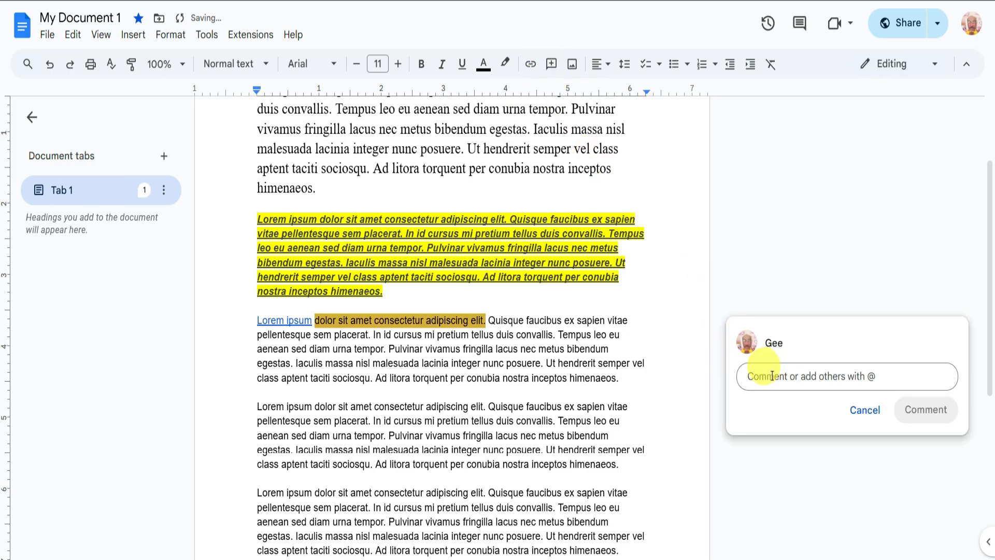
pyautogui.write('c')
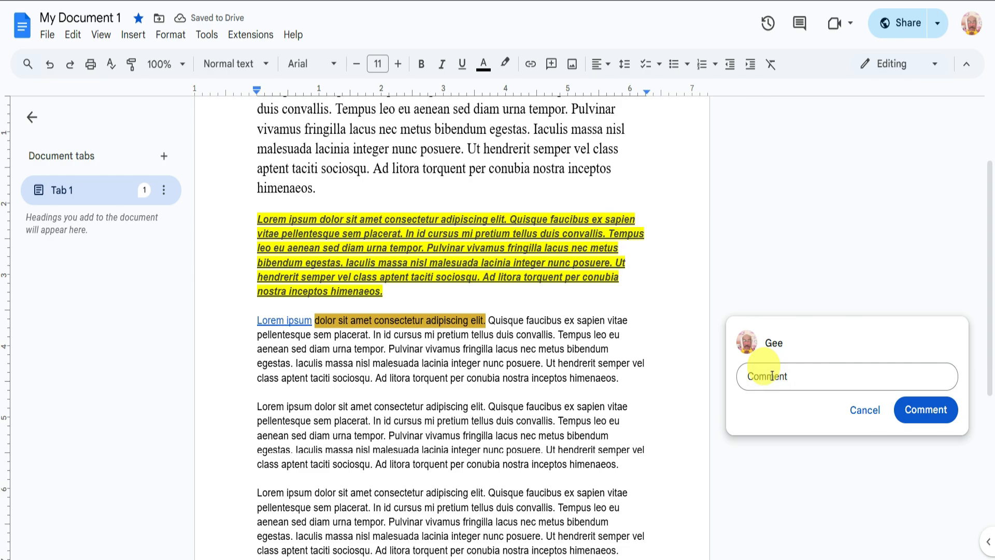
pyautogui.write('omment! @')
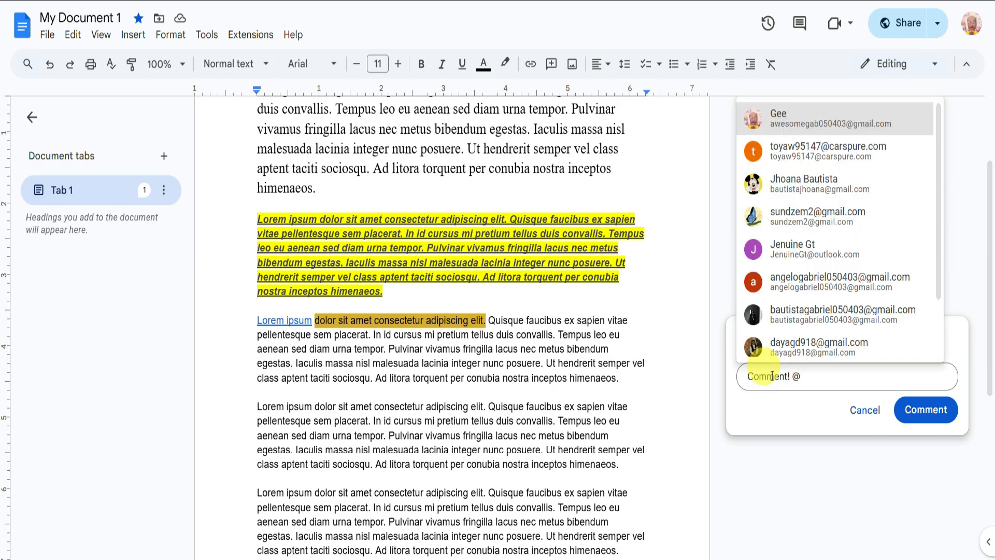
pyautogui.press('BackSpace')
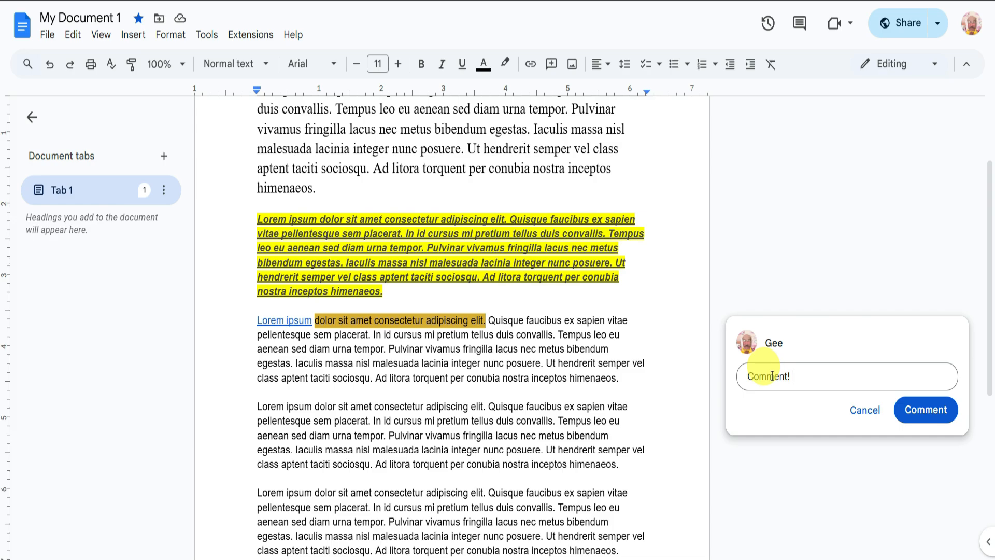
pyautogui.write('@jhjkh')
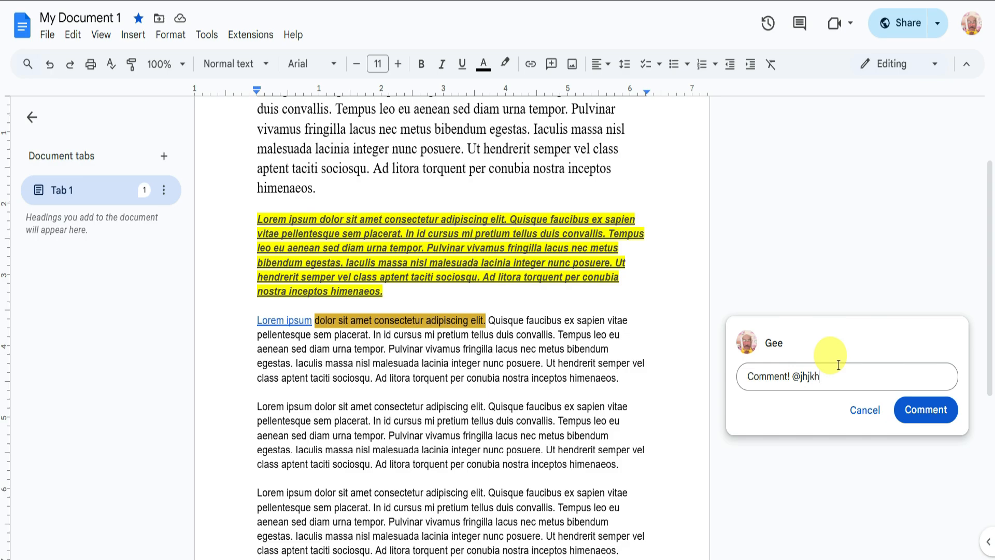
pyautogui.click(908, 410)
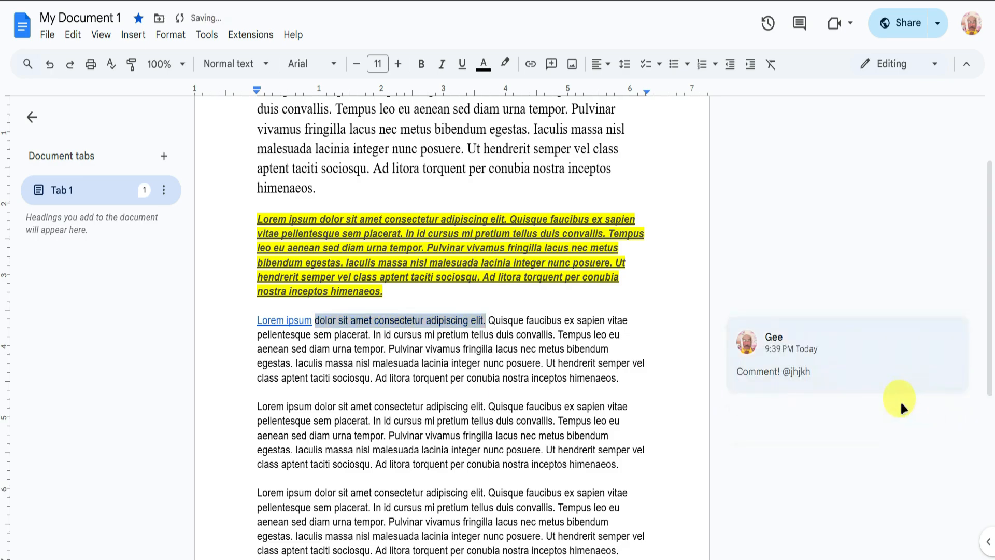
pyautogui.moveTo(769, 333)
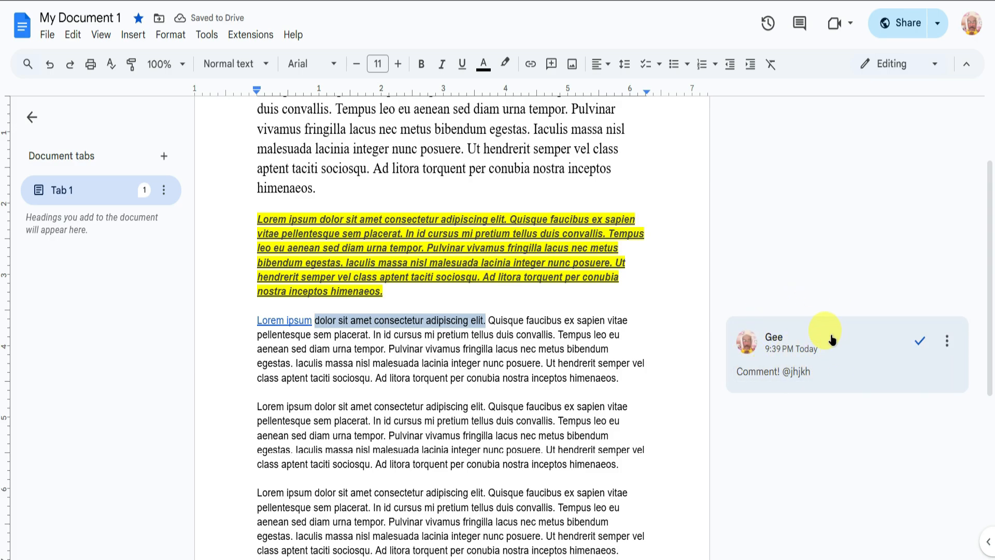
# - Look over the available sources for inserting an image, then close the list
pyautogui.click(571, 64)
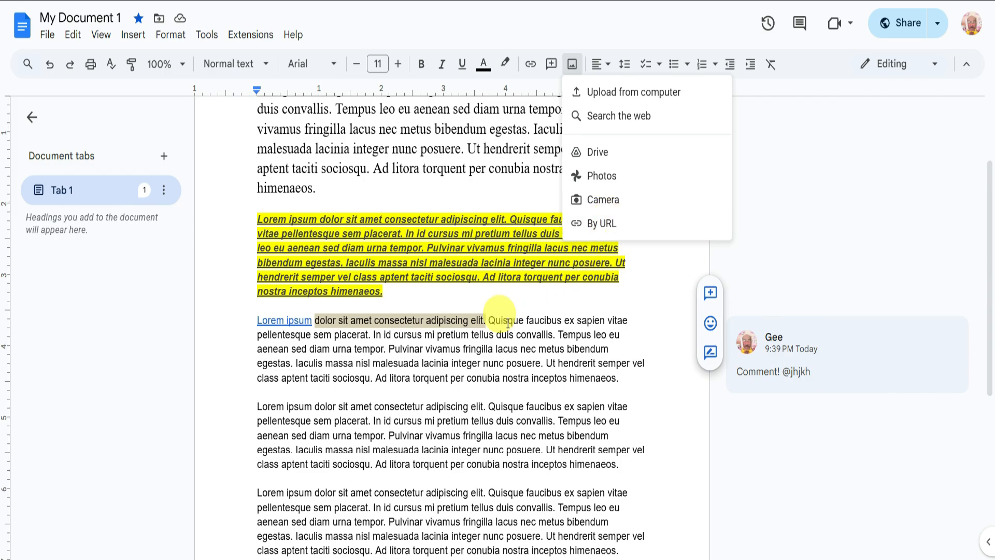
pyautogui.click(524, 296)
# - Right-align the third Lorem ipsum paragraph
pyautogui.moveTo(488, 320); pyautogui.dragTo(645, 377)
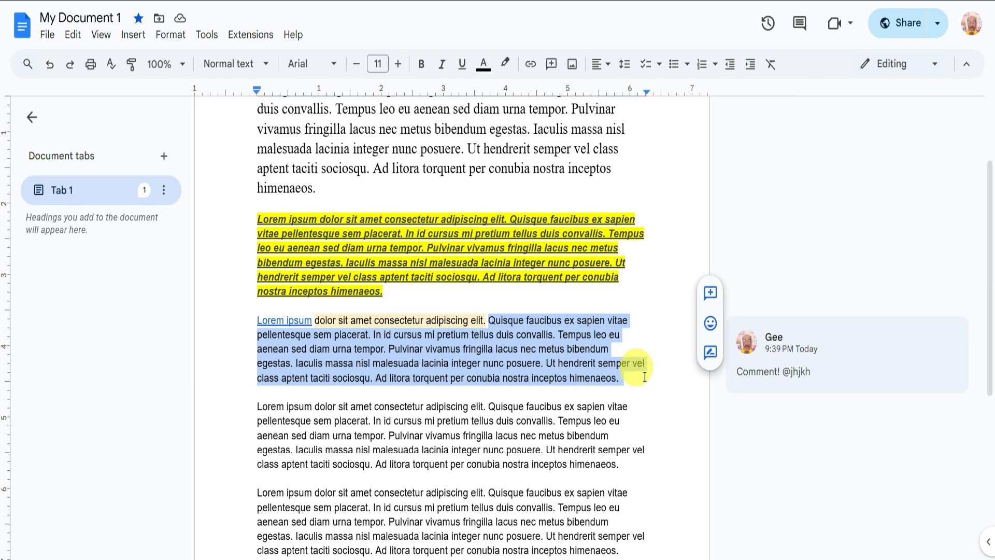
pyautogui.click(602, 63)
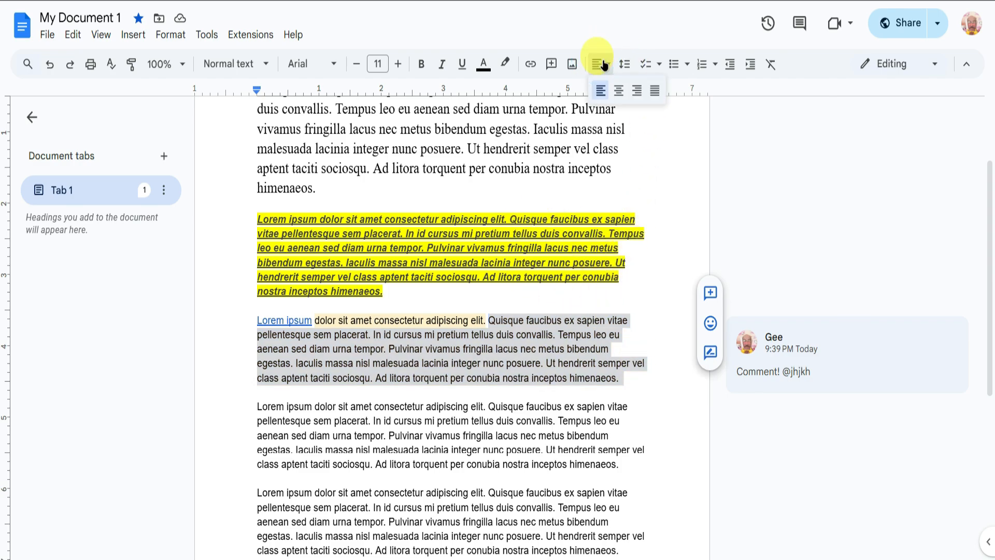
pyautogui.click(637, 92)
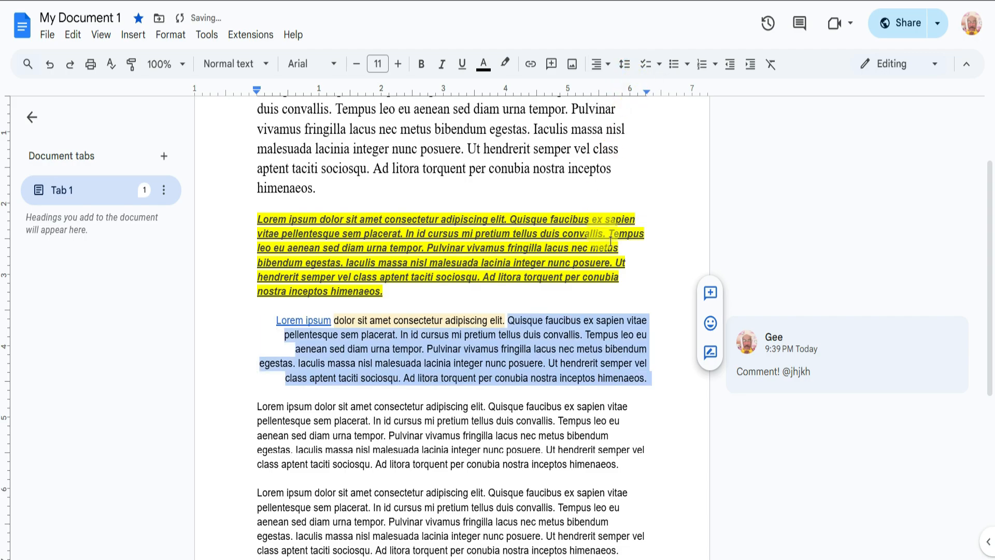
pyautogui.moveTo(248, 307); pyautogui.dragTo(661, 377)
# - Set the line spacing of the fourth Lorem ipsum paragraph to Double
pyautogui.scroll(-2, 451, 363)
pyautogui.tripleClick(467, 316)
pyautogui.click(625, 64)
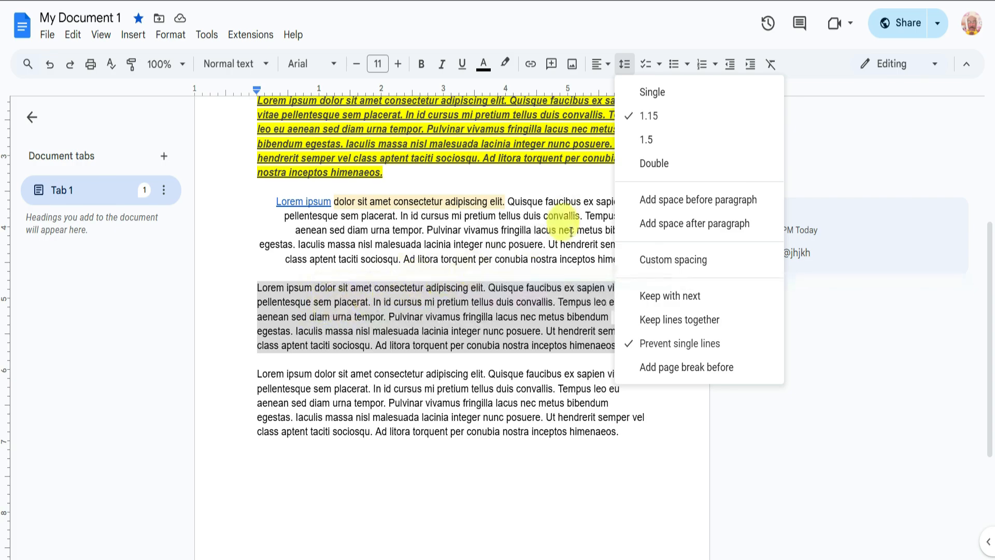
pyautogui.click(652, 162)
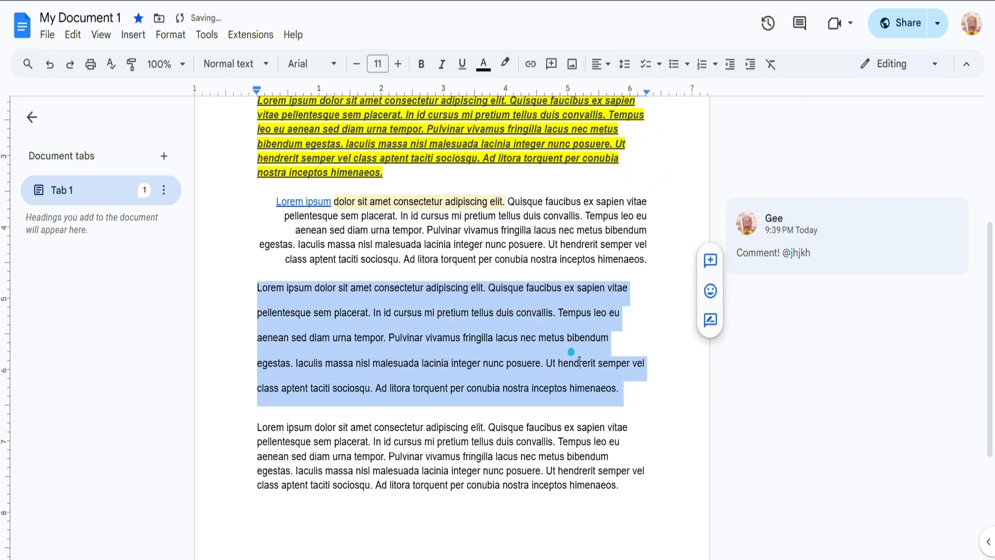
# - Add space before the fourth paragraph and turn it into a checklist item
pyautogui.click(378, 285)
pyautogui.moveTo(249, 278); pyautogui.dragTo(625, 395)
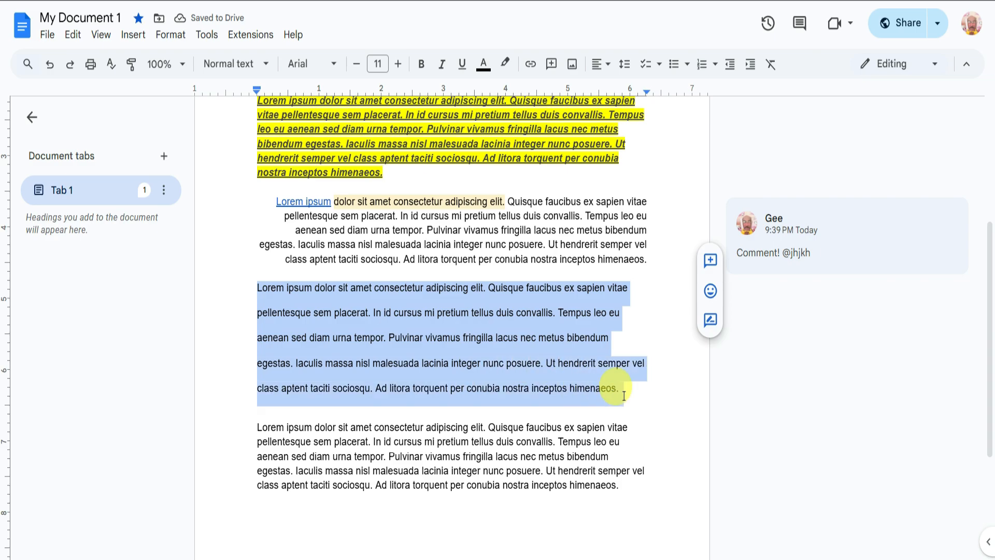
pyautogui.click(628, 63)
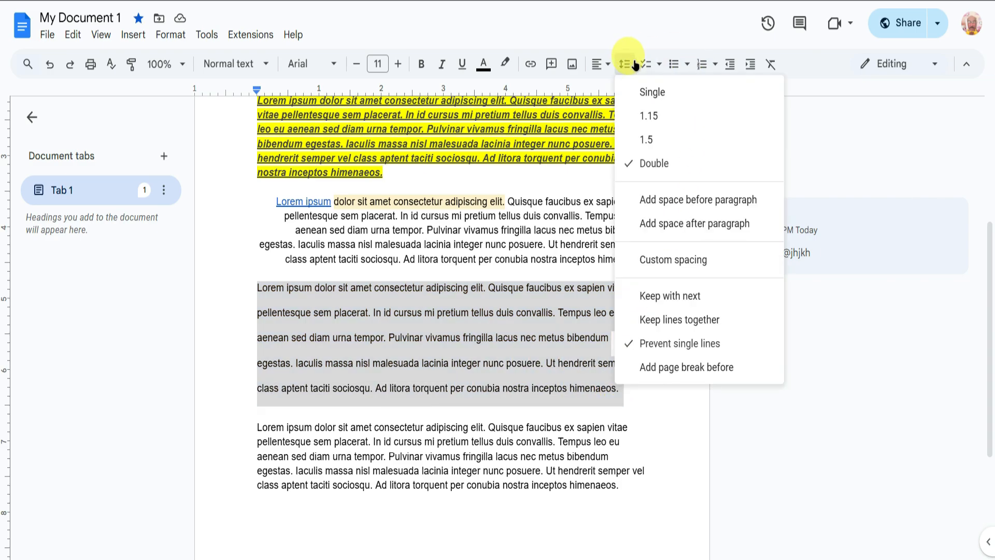
pyautogui.click(714, 199)
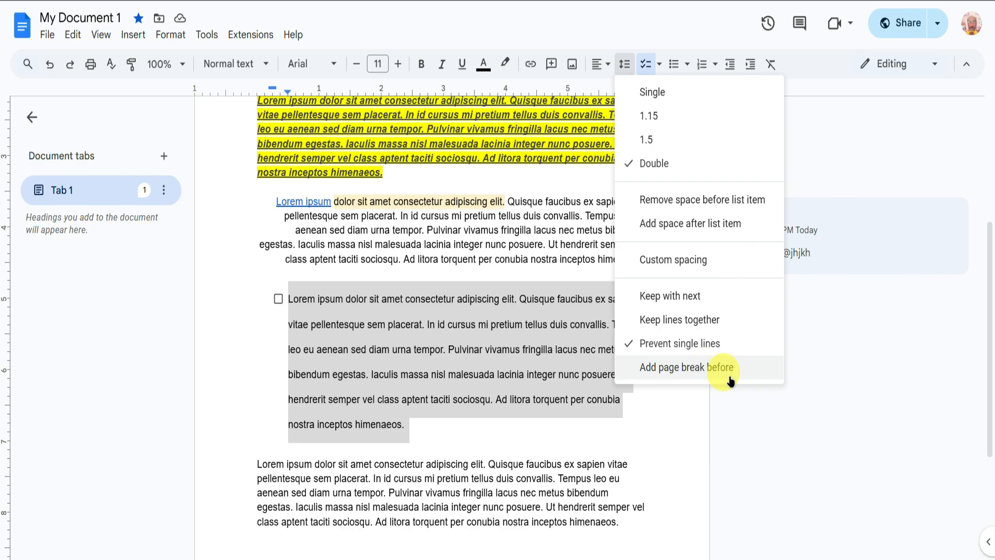
pyautogui.click(658, 63)
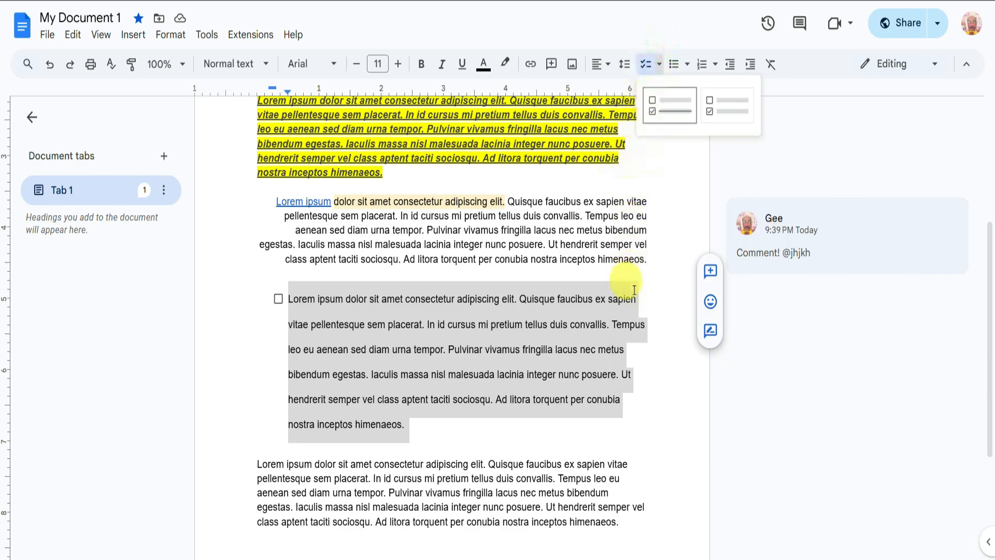
# - Add a checklist below the last paragraph with the items "Checklist 1", "Checklist 2" and "Checklist 3"
pyautogui.scroll(-3, 596, 321)
pyautogui.click(626, 344)
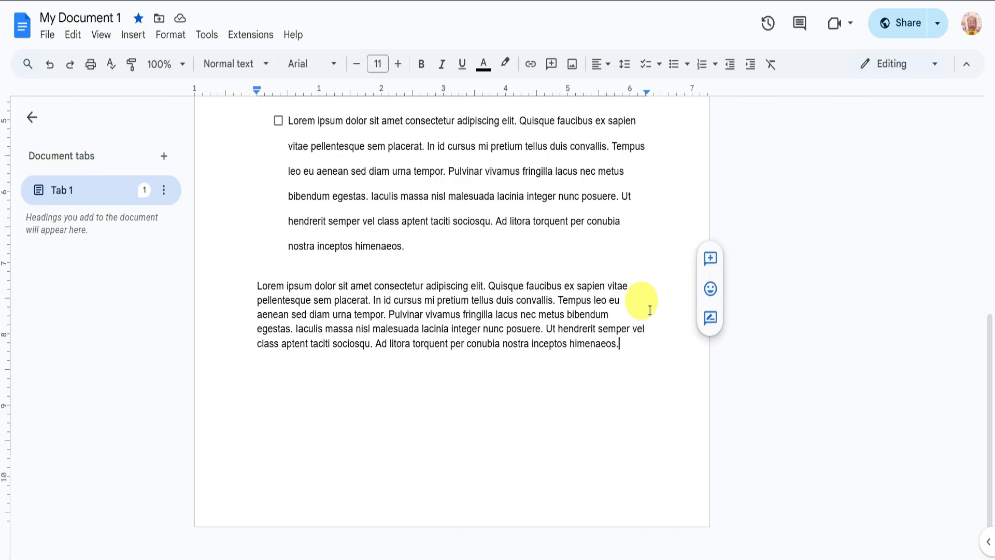
pyautogui.press('Return')
pyautogui.click(646, 64)
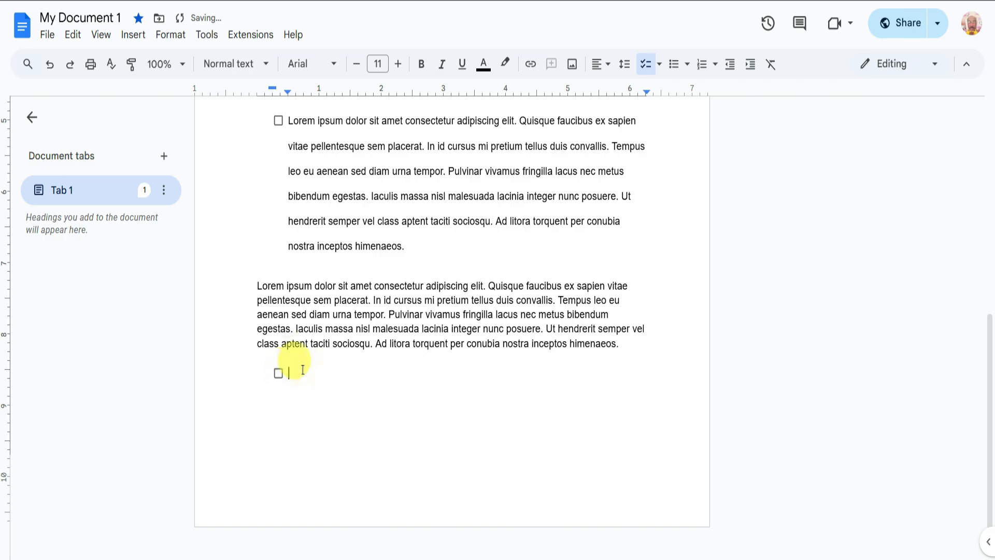
pyautogui.write('Checklist 3')
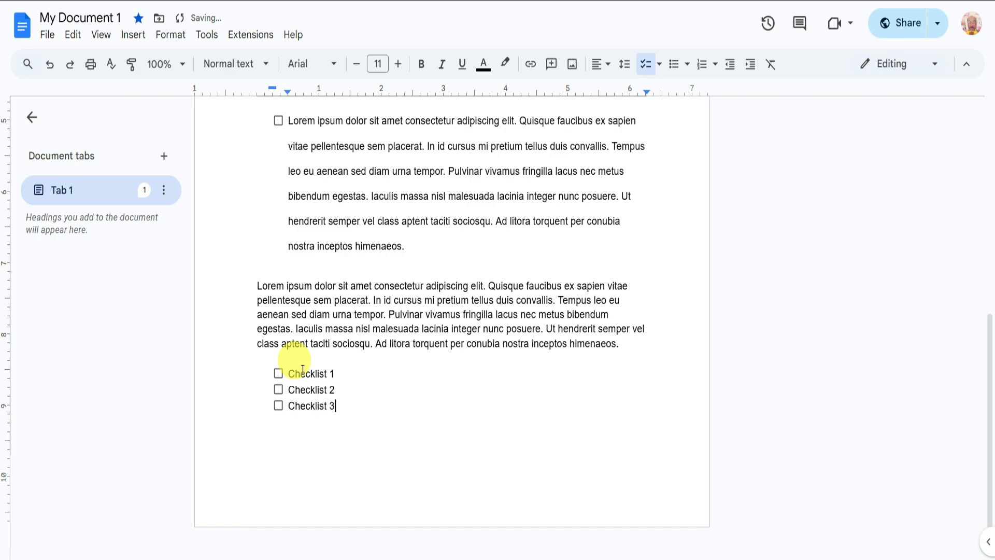
# - Check off the checklist items "Checklist 1", "Checklist 2" and "Checklist 3"
pyautogui.click(345, 373)
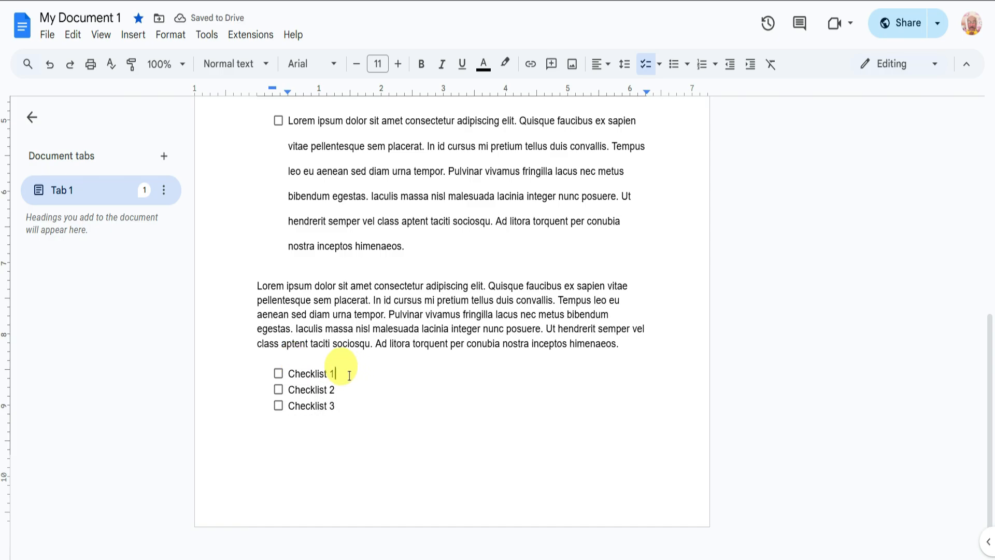
pyautogui.click(278, 375)
pyautogui.click(279, 390)
pyautogui.click(278, 406)
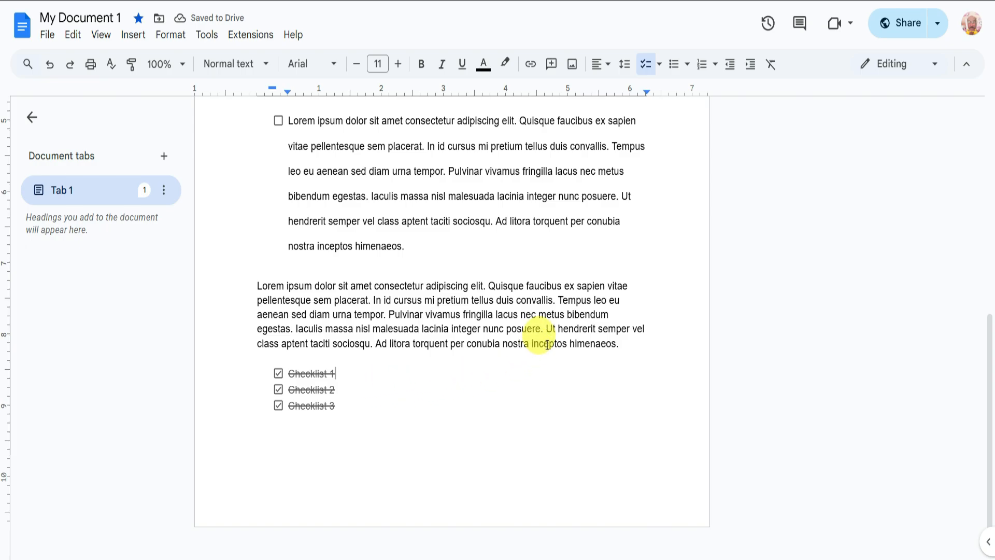
# - Add a bulleted list below the checklist with the items "List 1" and "List 2", and end the list
pyautogui.click(363, 419)
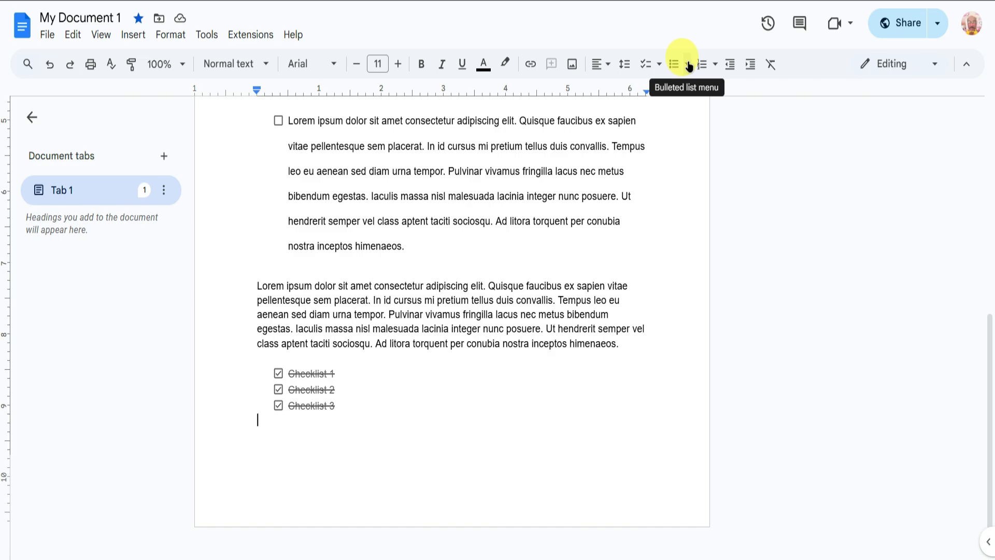
pyautogui.click(675, 64)
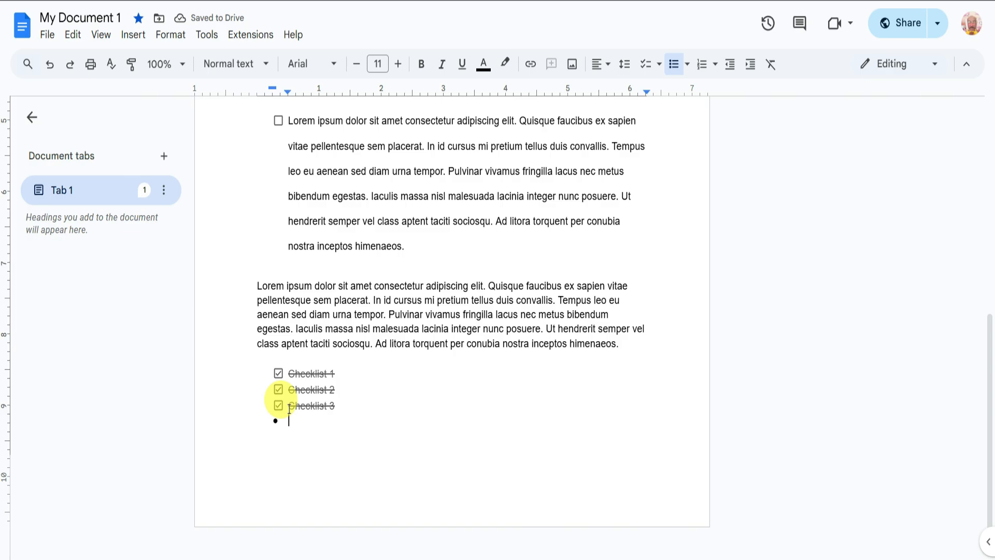
pyautogui.write('List 1')
pyautogui.press('Return')
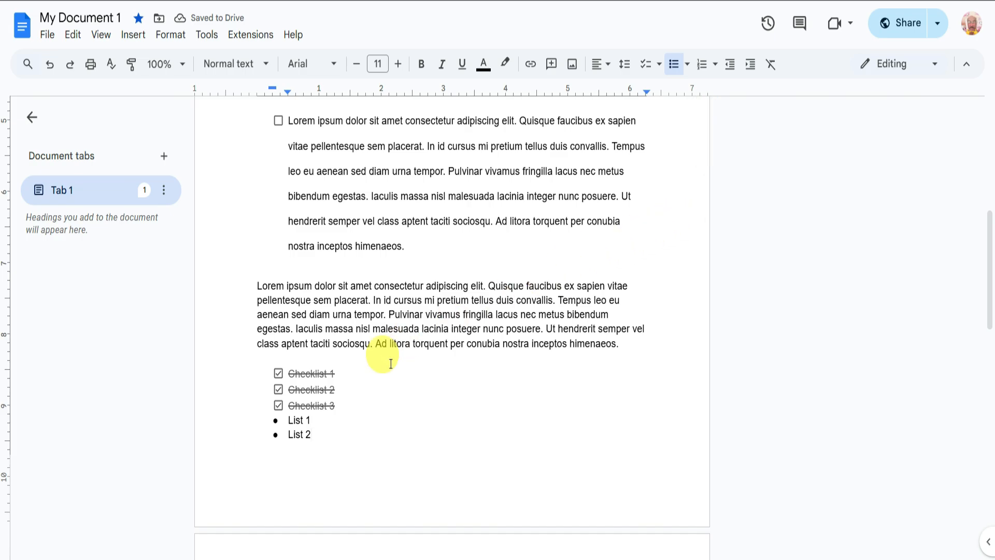
pyautogui.press('Return')
pyautogui.press('Return')
# - Create a numbered list on the second page with the items "List 1" and "List 2", and end the list
pyautogui.click(714, 65)
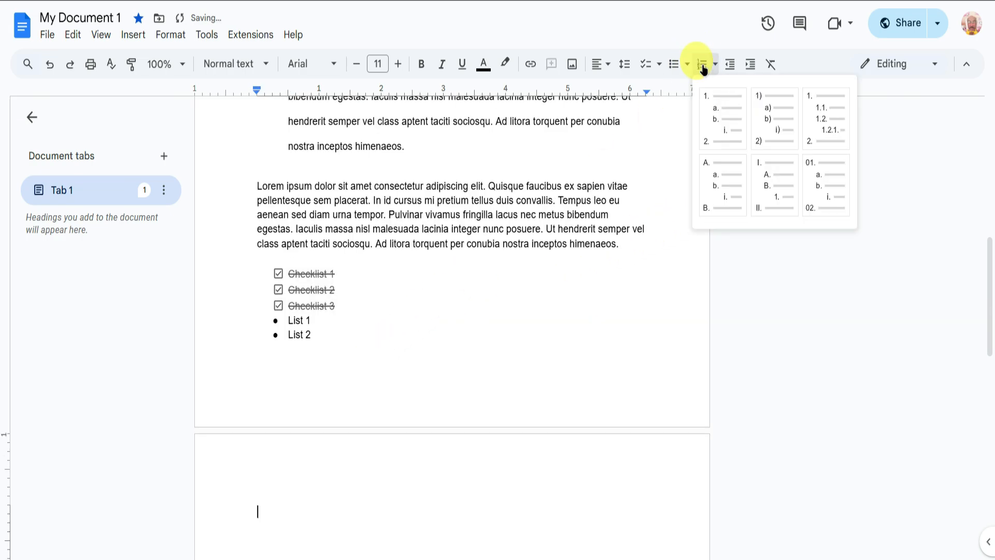
pyautogui.click(703, 66)
pyautogui.click(299, 502)
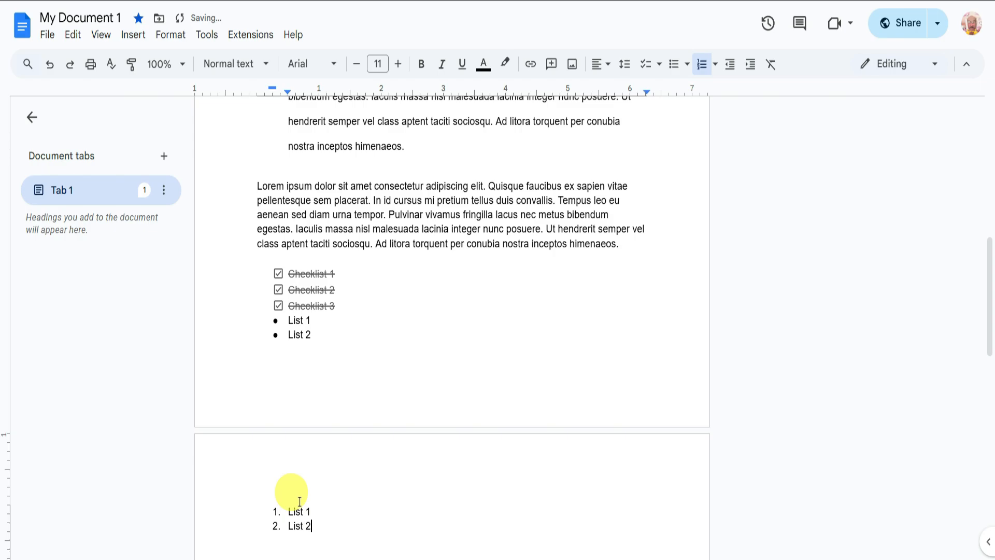
pyautogui.press('Return')
pyautogui.press('Return')
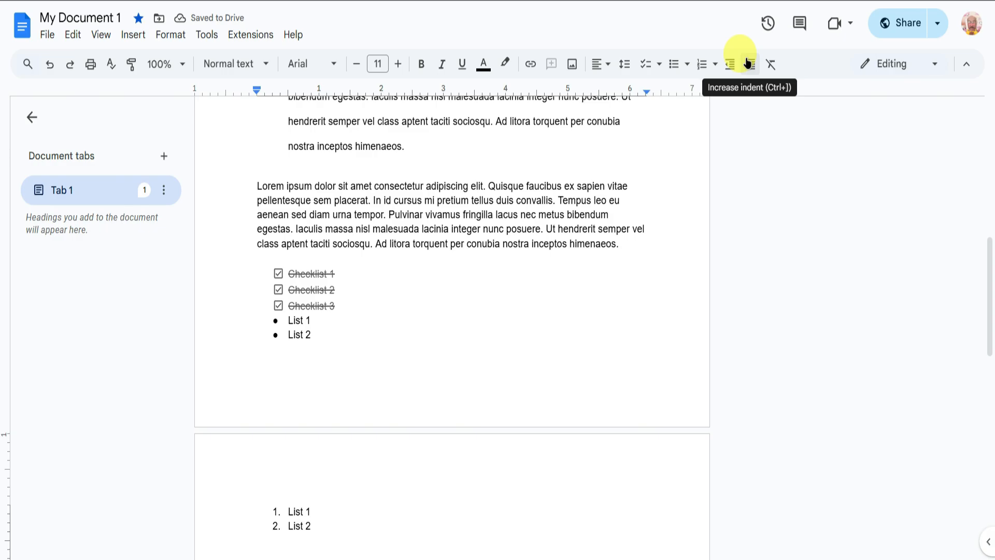
# - Increase the indent of the empty line below the numbered list by one level
pyautogui.scroll(5, 571, 206)
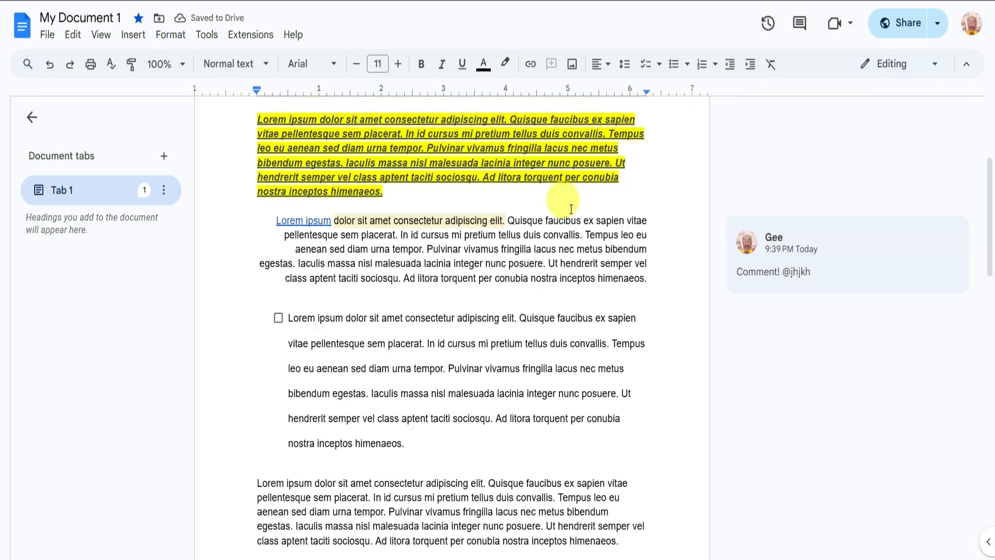
pyautogui.click(751, 65)
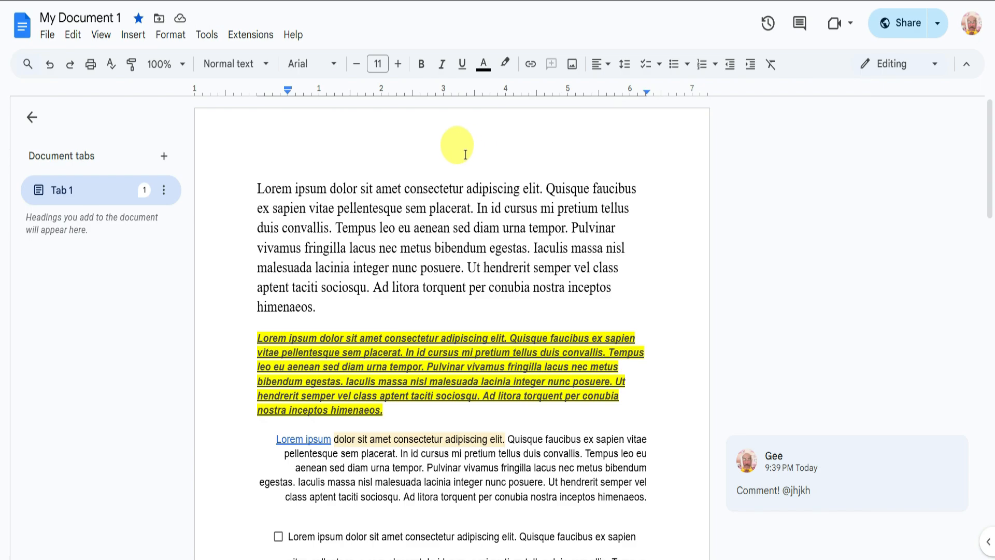
pyautogui.scroll(-6, 462, 151)
pyautogui.scroll(7, 466, 154)
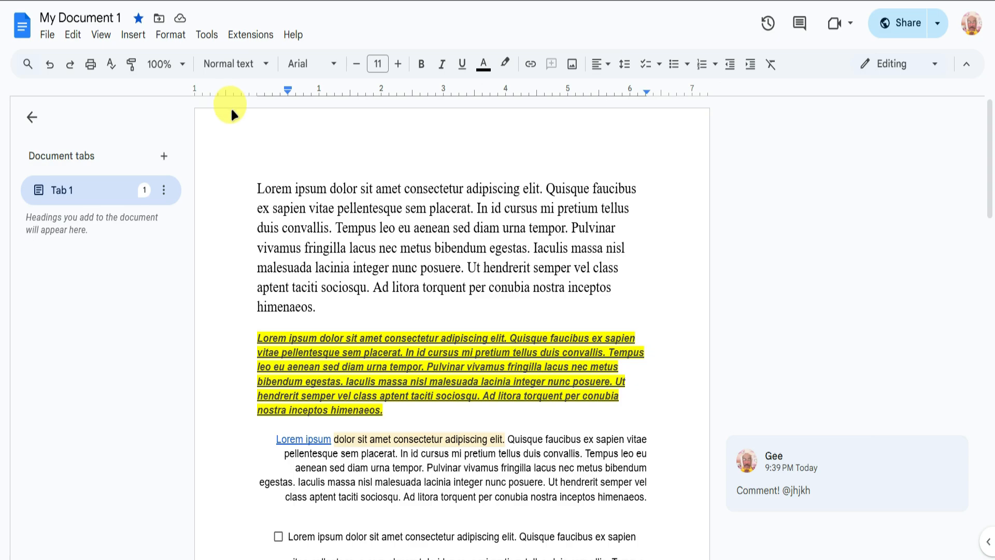
# - Run the spelling and grammar check on the document and close its results
pyautogui.click(111, 65)
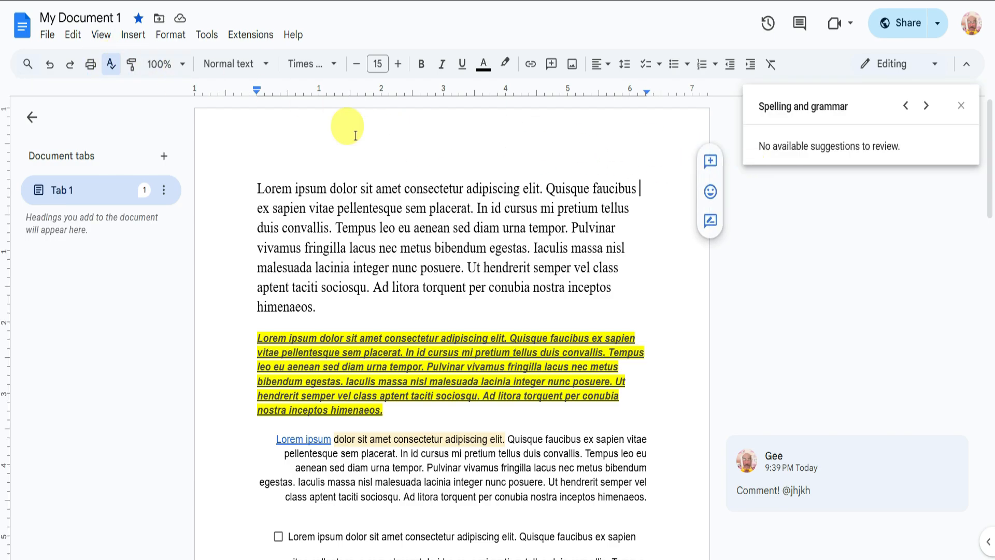
pyautogui.click(131, 64)
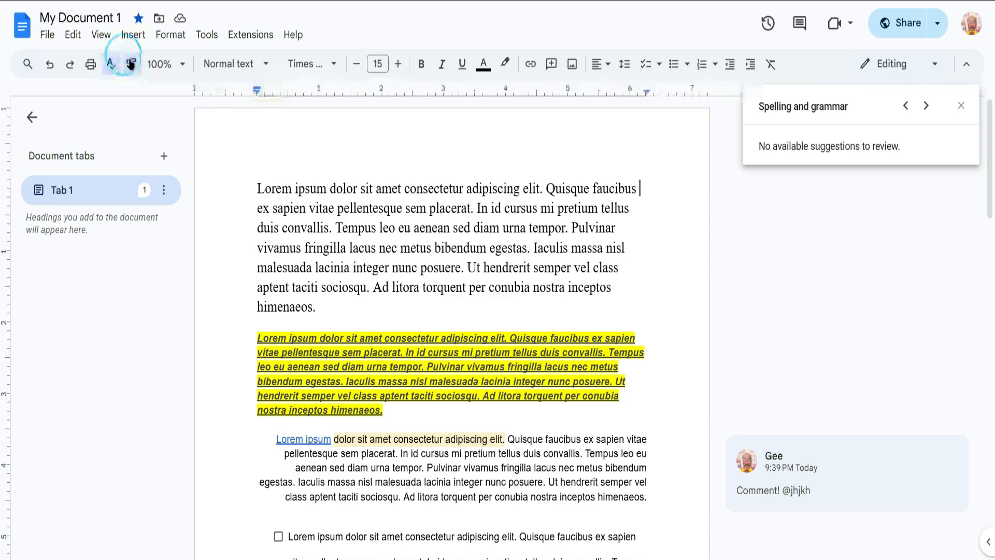
pyautogui.click(961, 105)
pyautogui.click(929, 116)
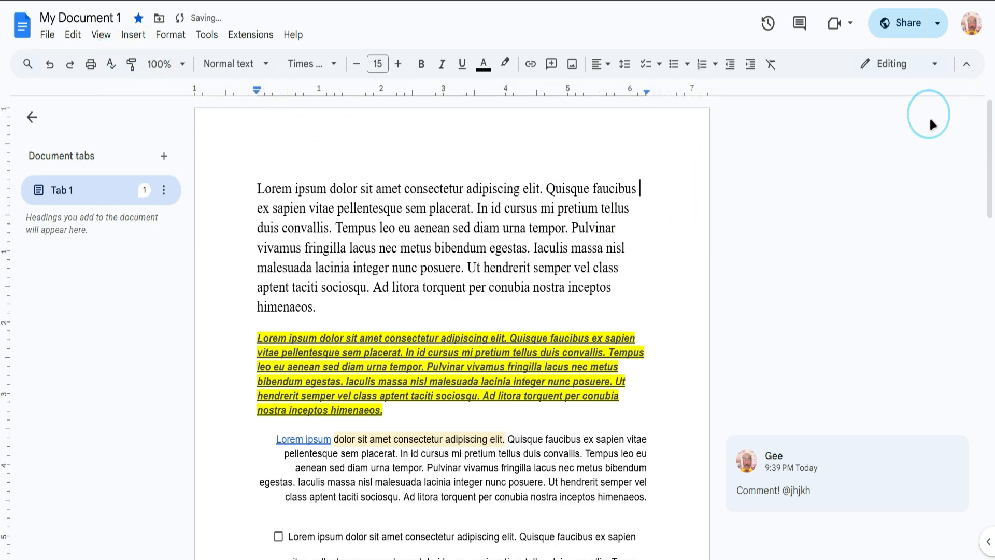
# - Try the document at 50%, 75%, 90% and 200% zoom and return it to 100%
pyautogui.click(175, 64)
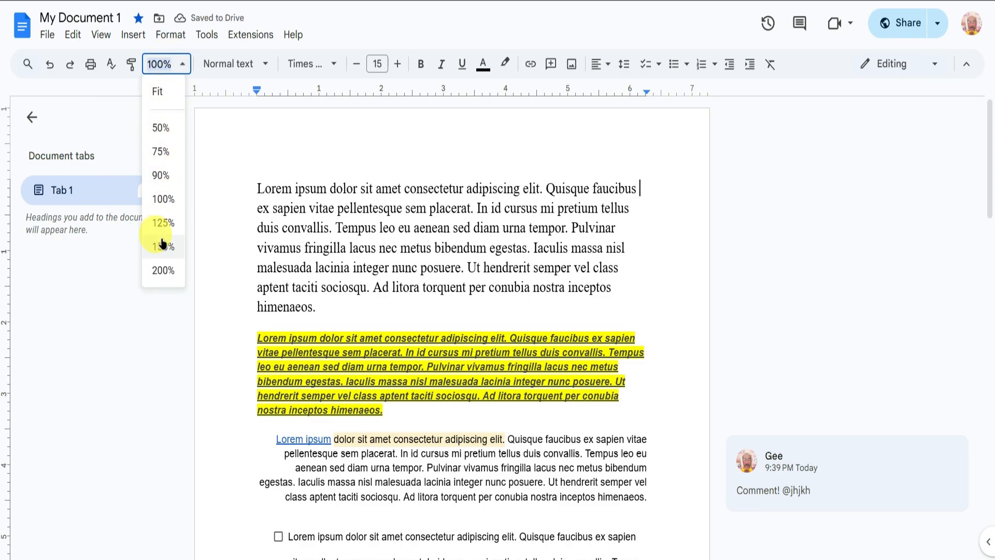
pyautogui.click(156, 127)
pyautogui.click(173, 67)
pyautogui.click(169, 151)
pyautogui.click(174, 67)
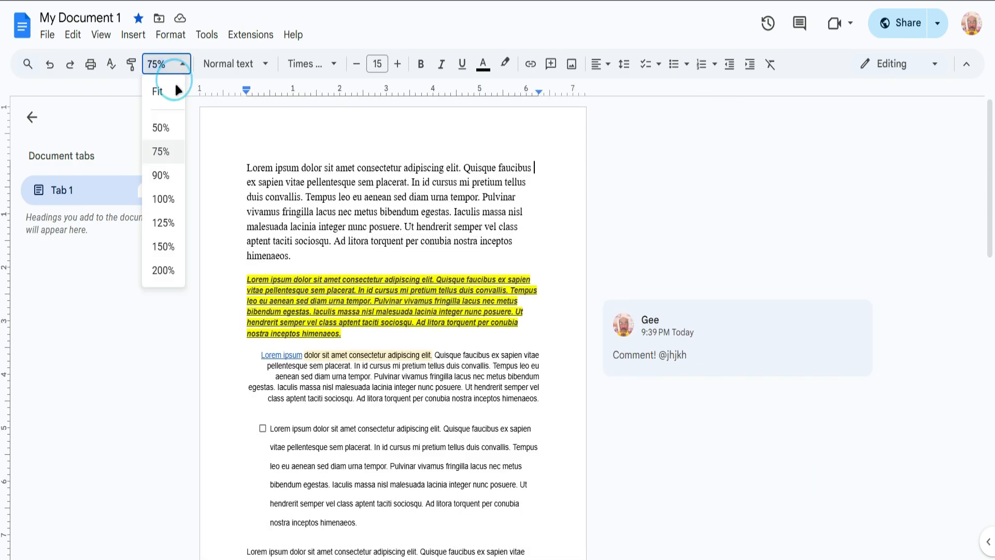
pyautogui.click(170, 175)
pyautogui.click(174, 65)
pyautogui.click(163, 270)
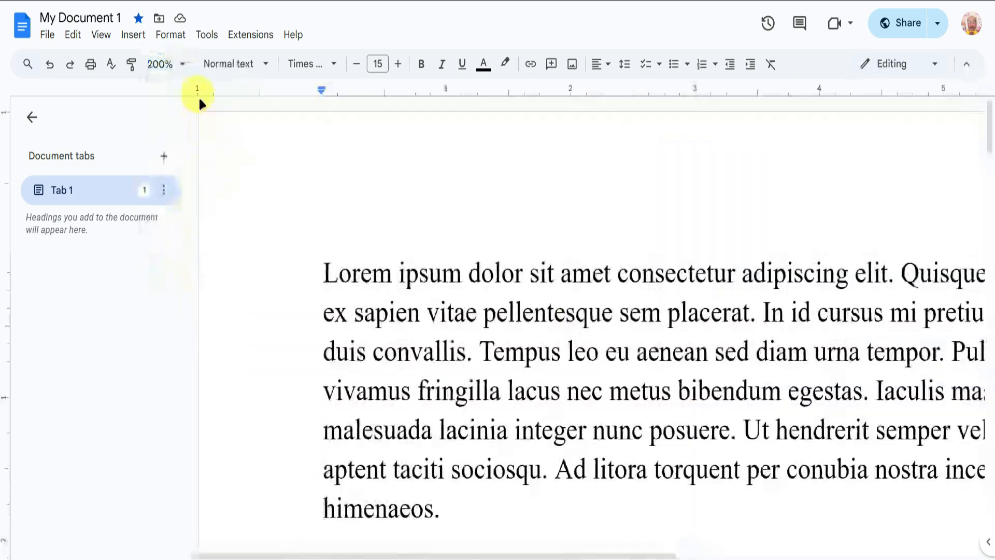
pyautogui.click(181, 65)
pyautogui.click(162, 200)
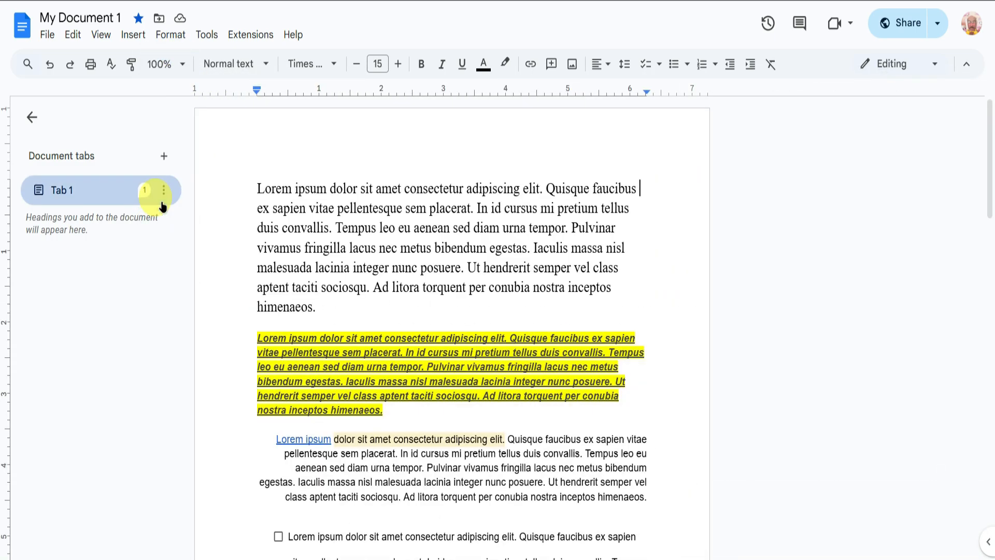
# - Try the Title style on the first Lorem ipsum paragraph
pyautogui.click(254, 66)
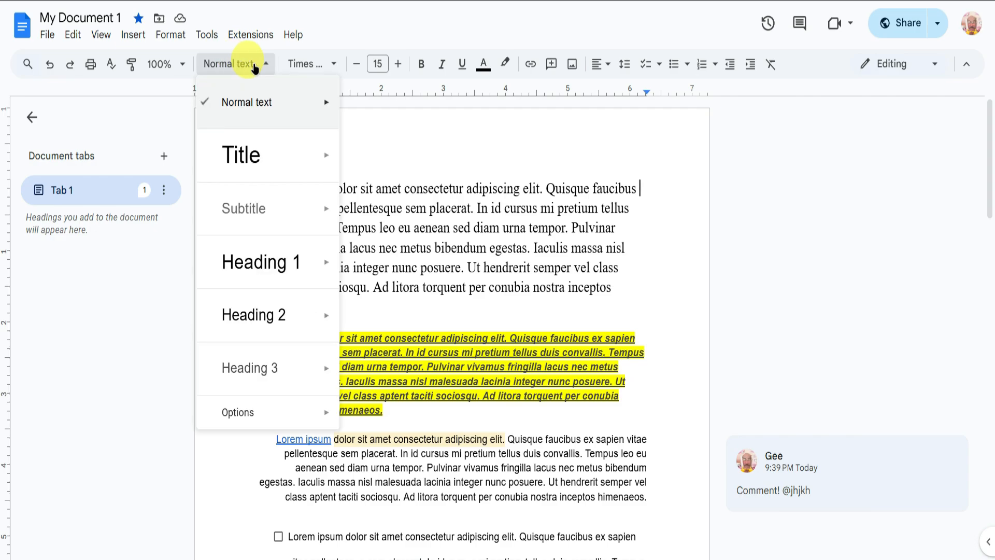
pyautogui.moveTo(265, 101)
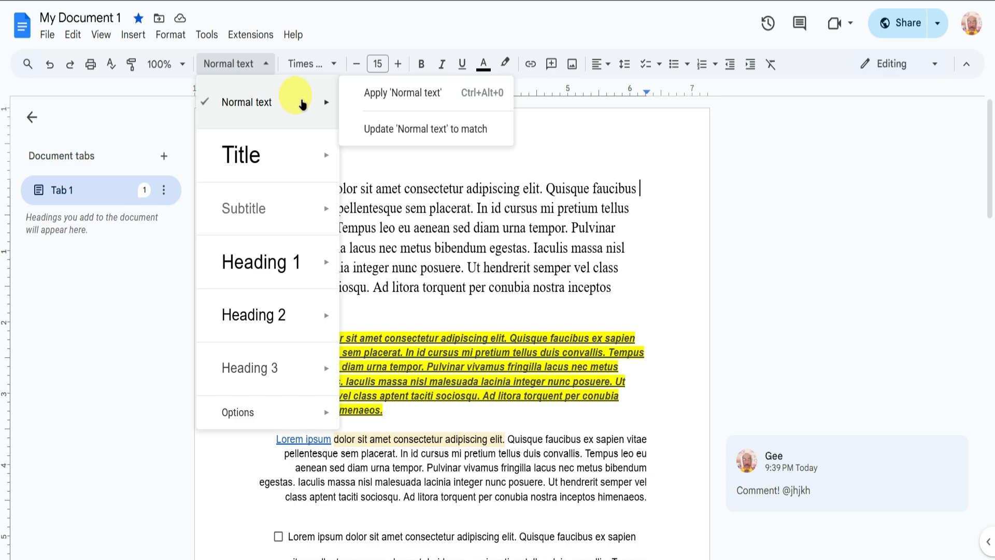
pyautogui.moveTo(317, 162)
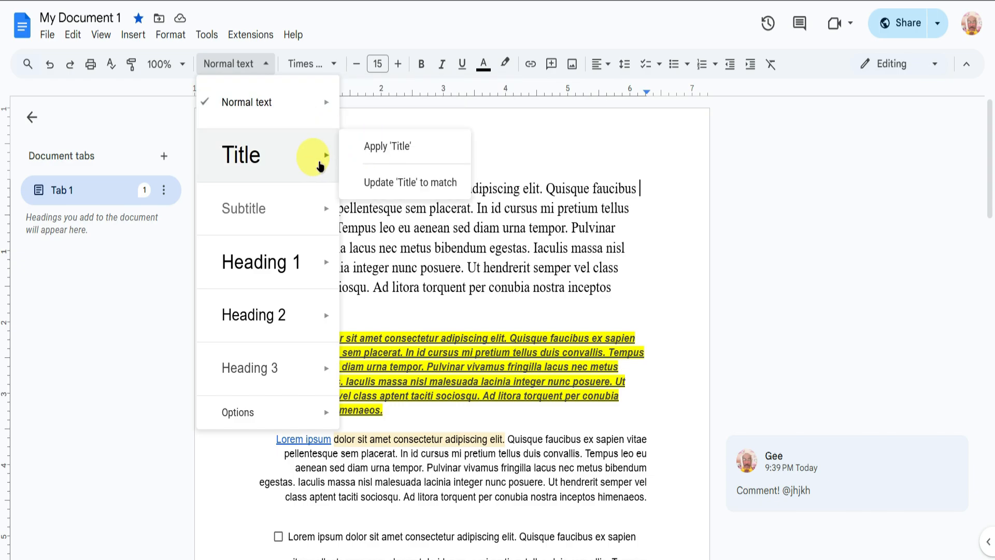
pyautogui.click(382, 147)
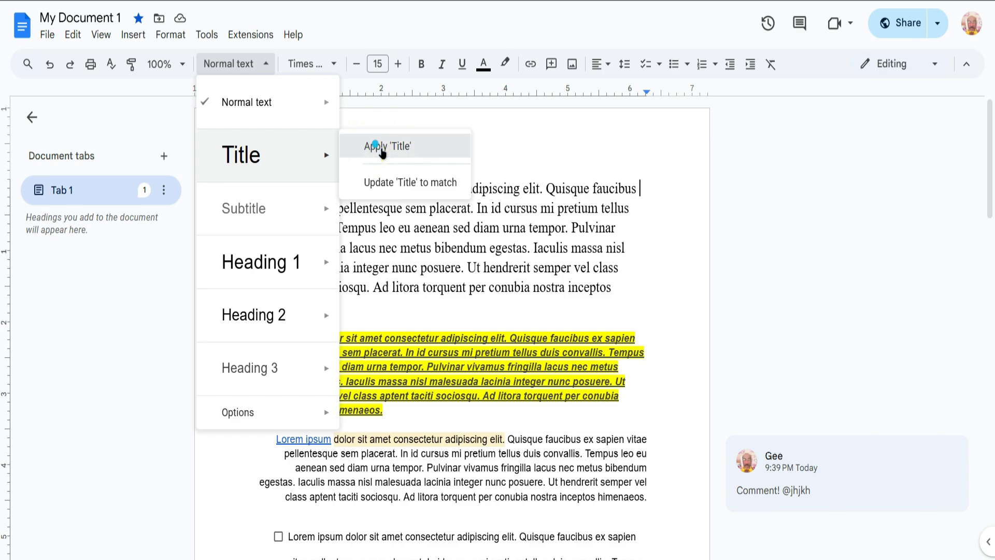
pyautogui.scroll(-7, 351, 307)
pyautogui.scroll(6, 333, 284)
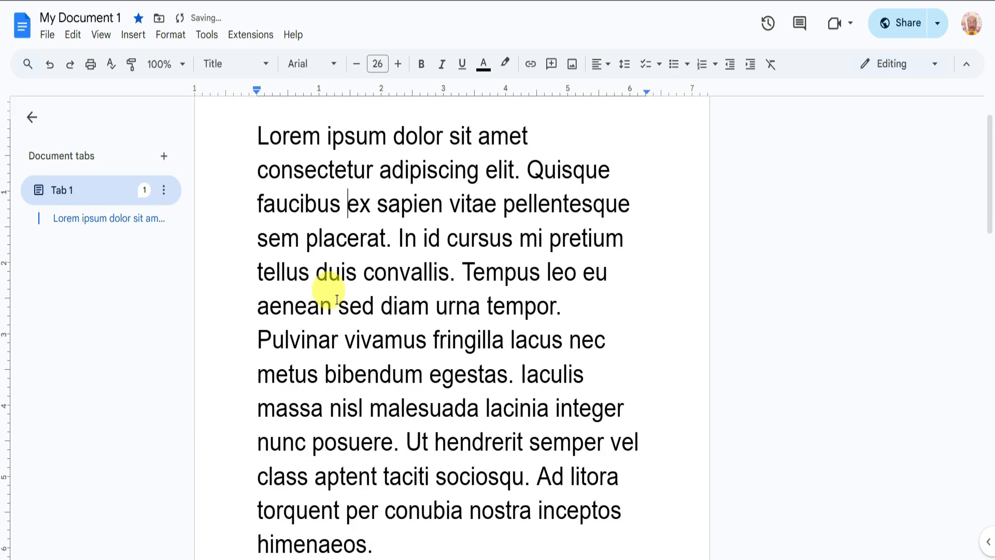
# - Undo the Title style applied to the first Lorem ipsum paragraph
pyautogui.moveTo(244, 129); pyautogui.dragTo(405, 389)
pyautogui.scroll(-2, 403, 475)
pyautogui.scroll(-1, 406, 389)
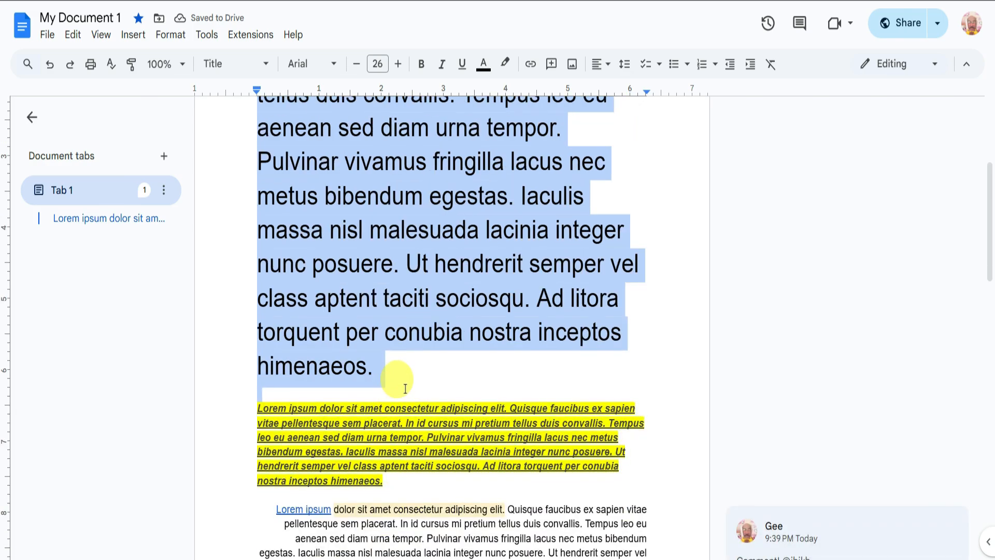
pyautogui.hotkey('ctrl', 'z')
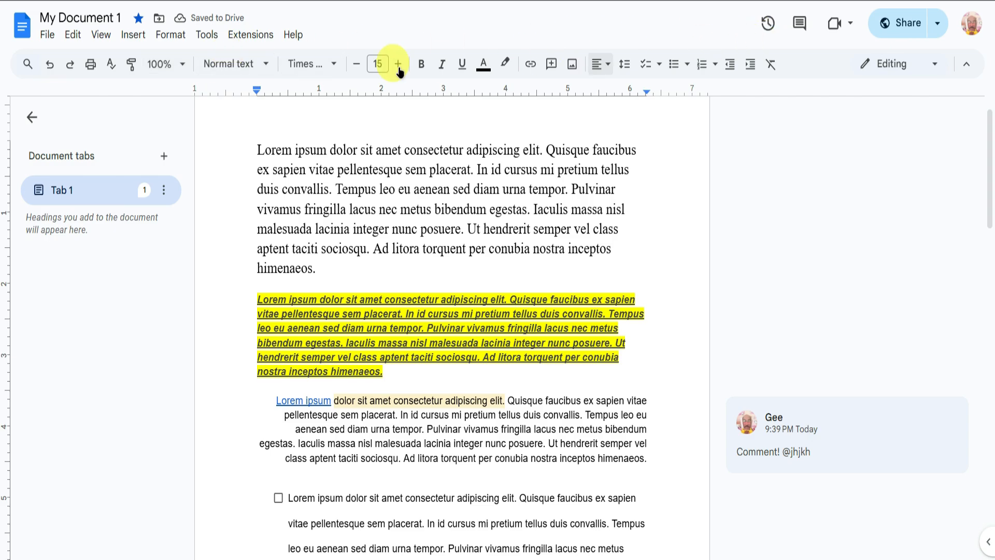
# - Switch the document to Suggesting mode and place the cursor in the first paragraph
pyautogui.click(71, 36)
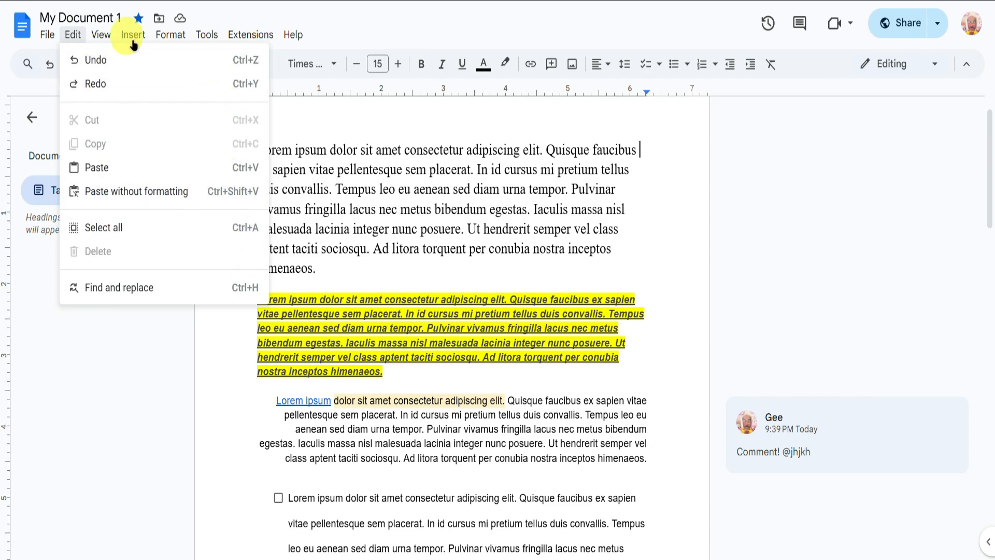
pyautogui.click(101, 34)
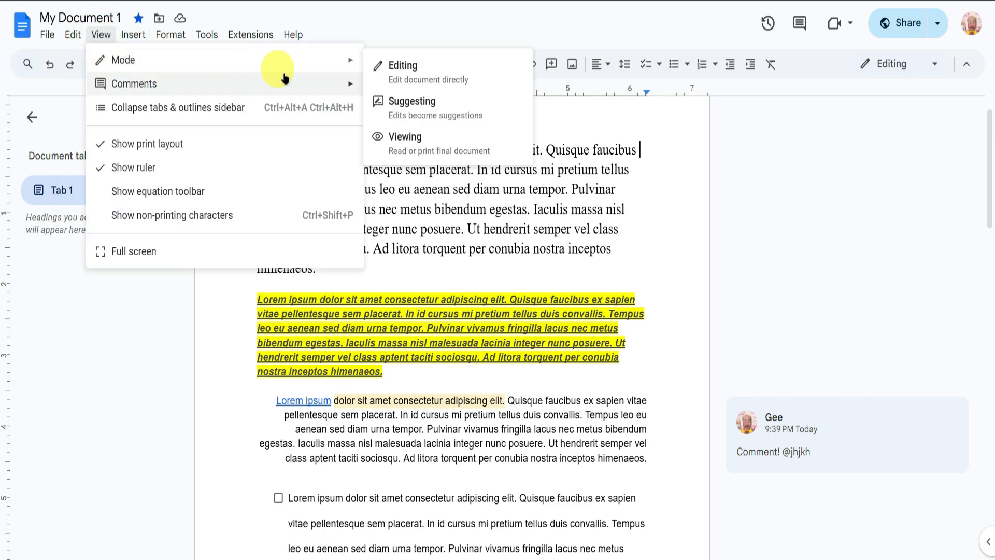
pyautogui.moveTo(340, 67)
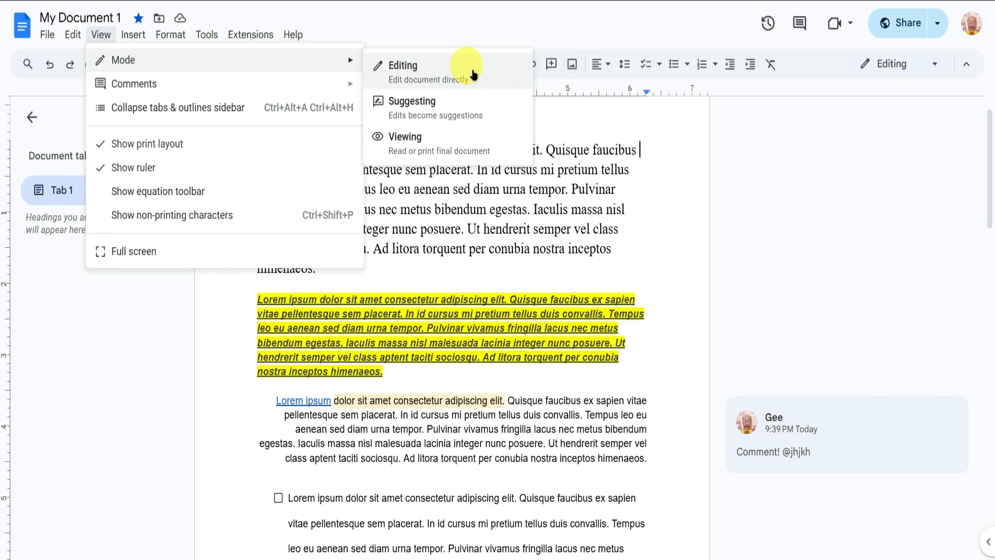
pyautogui.click(438, 114)
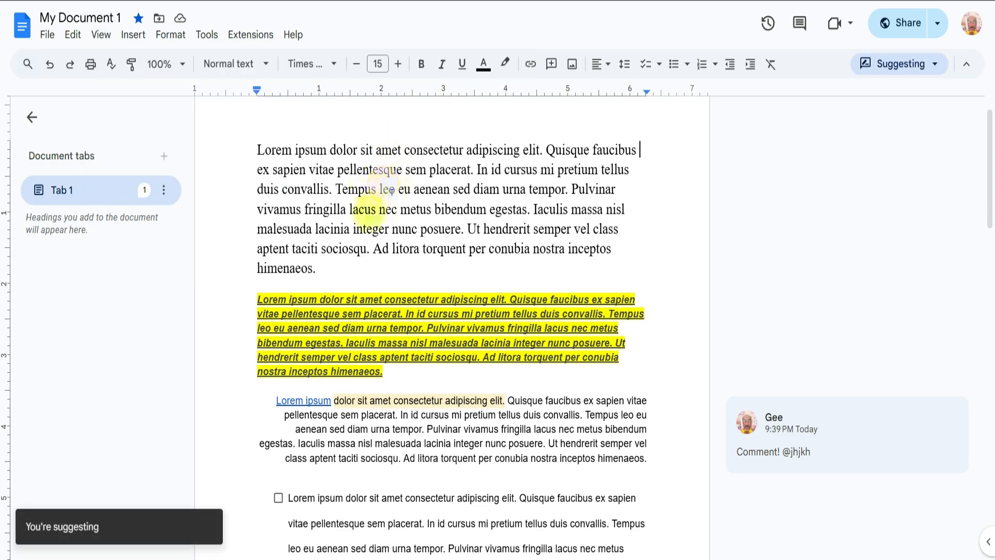
pyautogui.scroll(1, 378, 178)
pyautogui.click(441, 248)
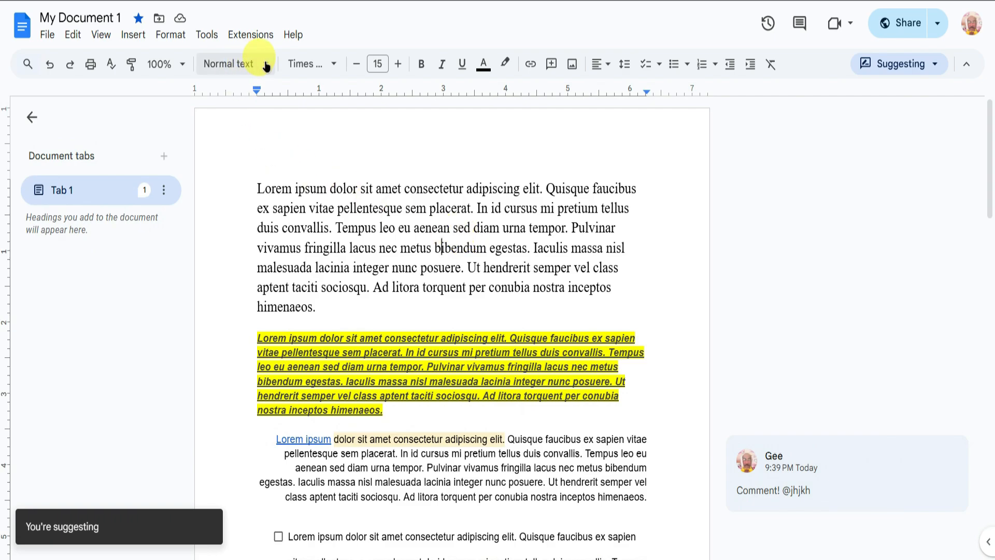
# - Switch the document to Viewing mode, look through its pages, and return to Editing mode
pyautogui.click(101, 34)
pyautogui.moveTo(186, 62)
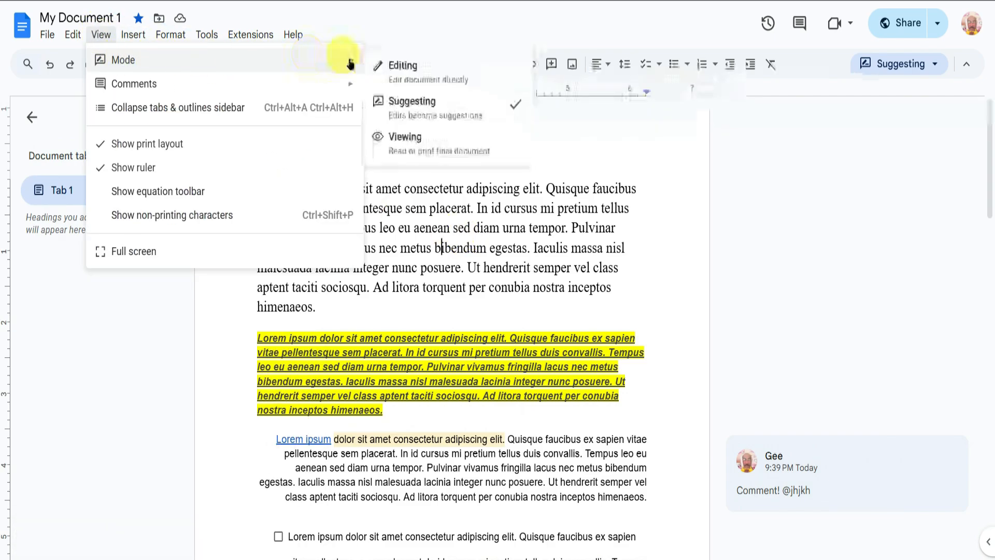
pyautogui.click(438, 133)
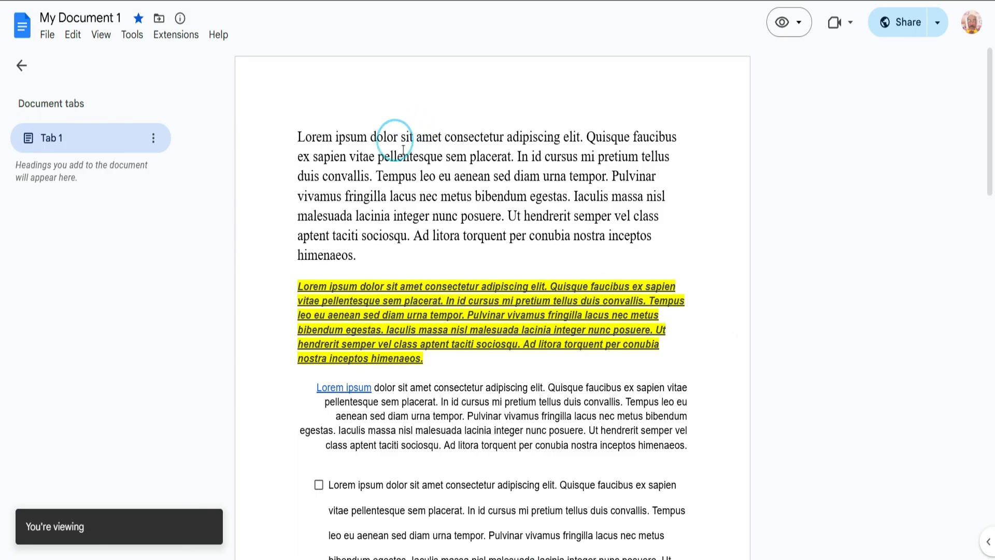
pyautogui.scroll(-6, 366, 220)
pyautogui.scroll(6, 373, 219)
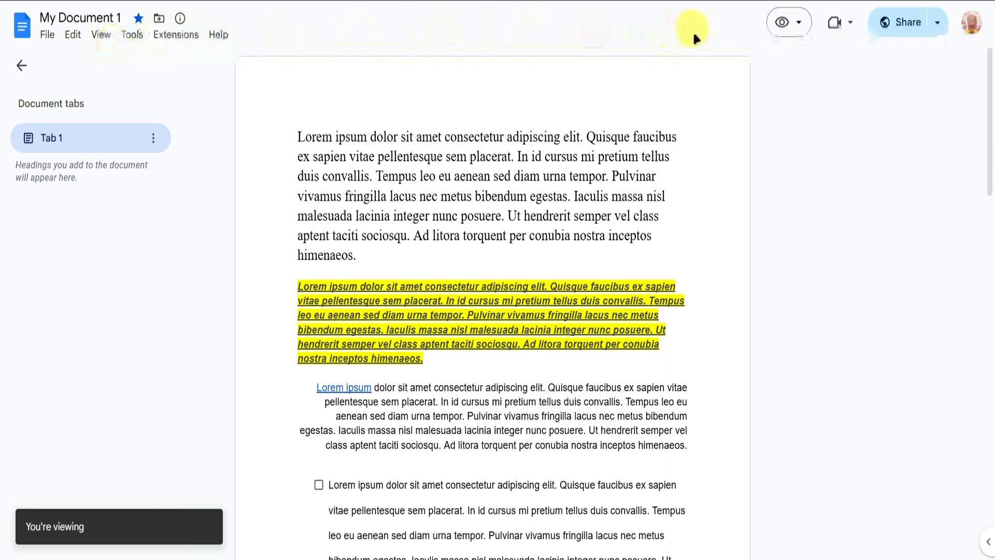
pyautogui.click(783, 22)
pyautogui.click(787, 55)
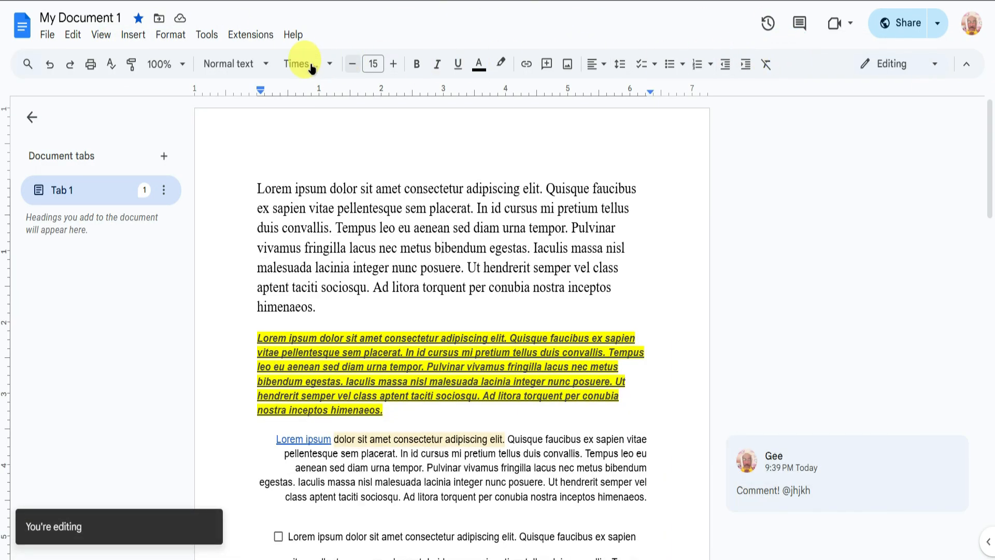
# - Show the equation toolbar and the non-printing characters in the document
pyautogui.click(101, 34)
pyautogui.moveTo(194, 91)
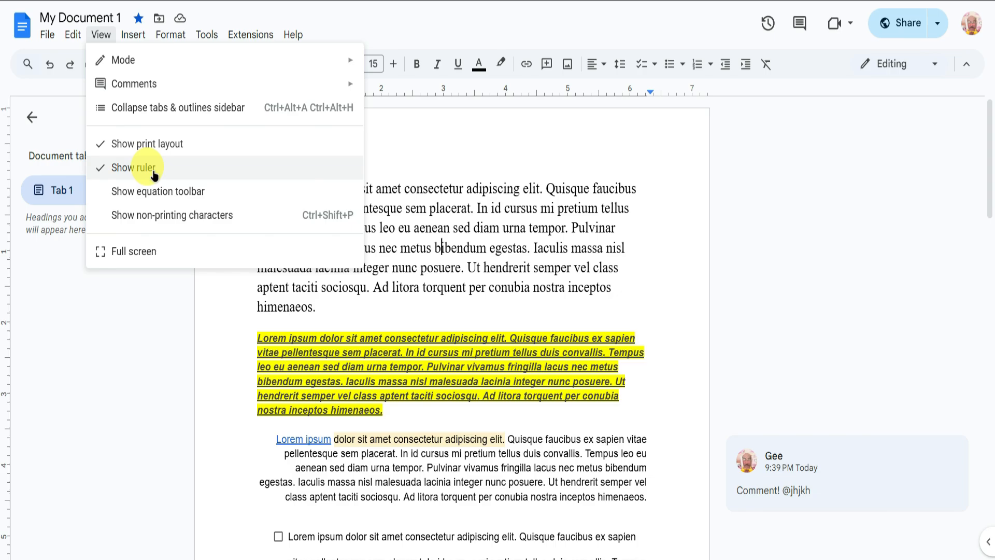
pyautogui.click(204, 193)
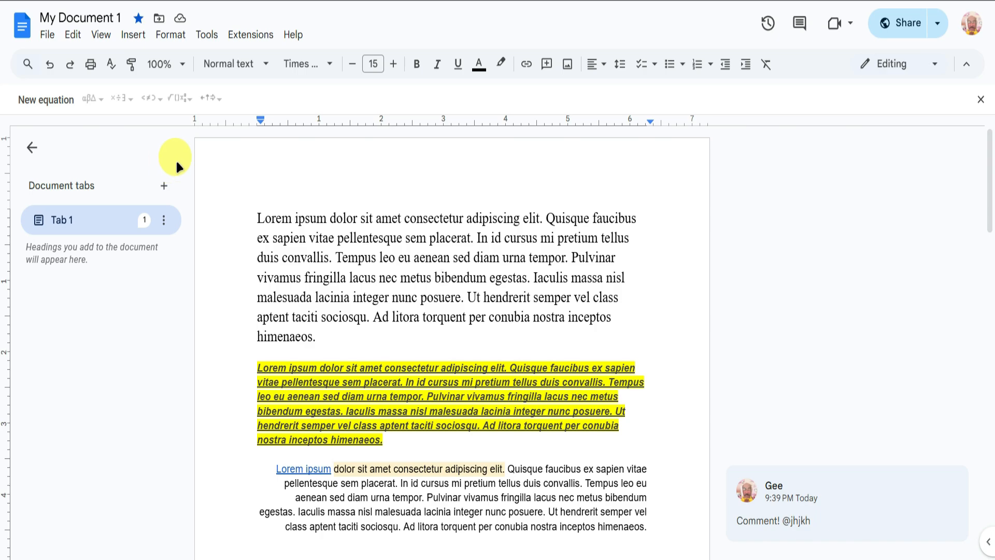
pyautogui.hotkey('alt', 'v')
pyautogui.click(204, 215)
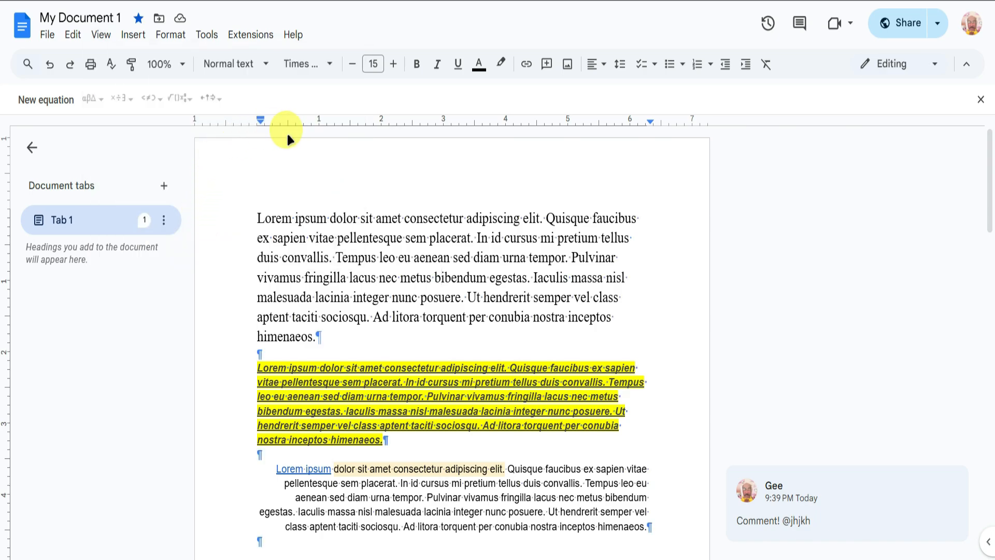
# - Hide the non-printing characters and the equation toolbar again
pyautogui.click(101, 35)
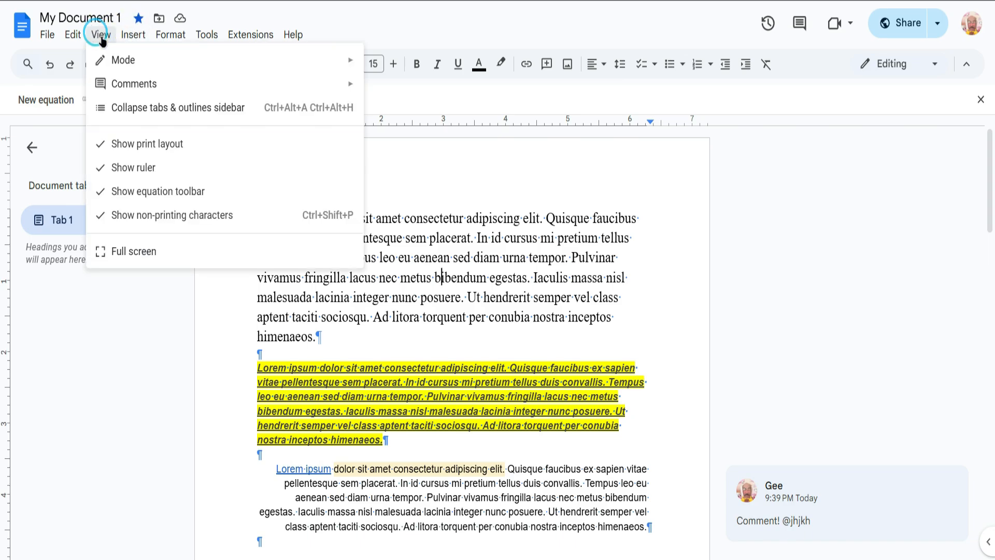
pyautogui.click(141, 215)
pyautogui.click(106, 35)
pyautogui.click(139, 191)
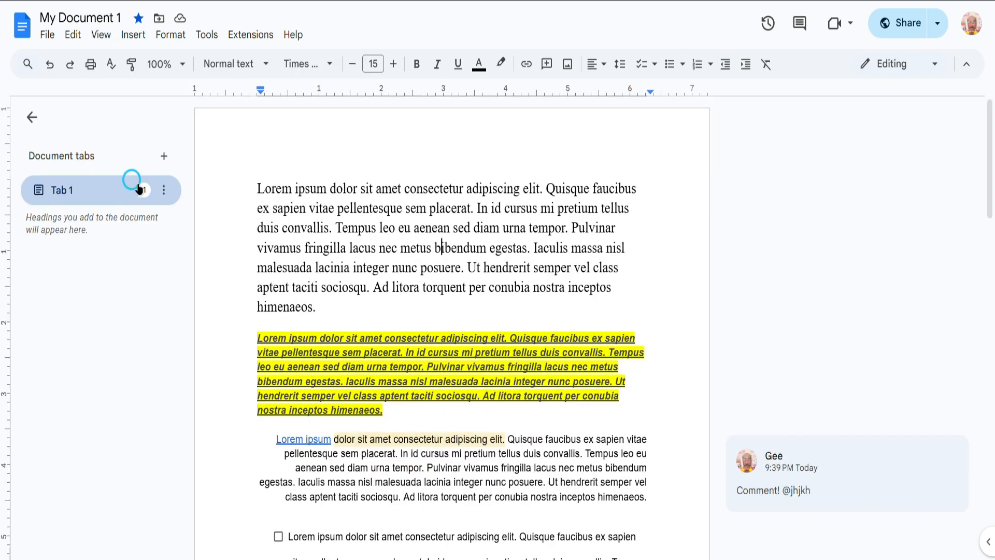
# - Insert a 3 x 3 table at the cursor in the first paragraph and enter "Table 1" in its first cell
pyautogui.click(132, 37)
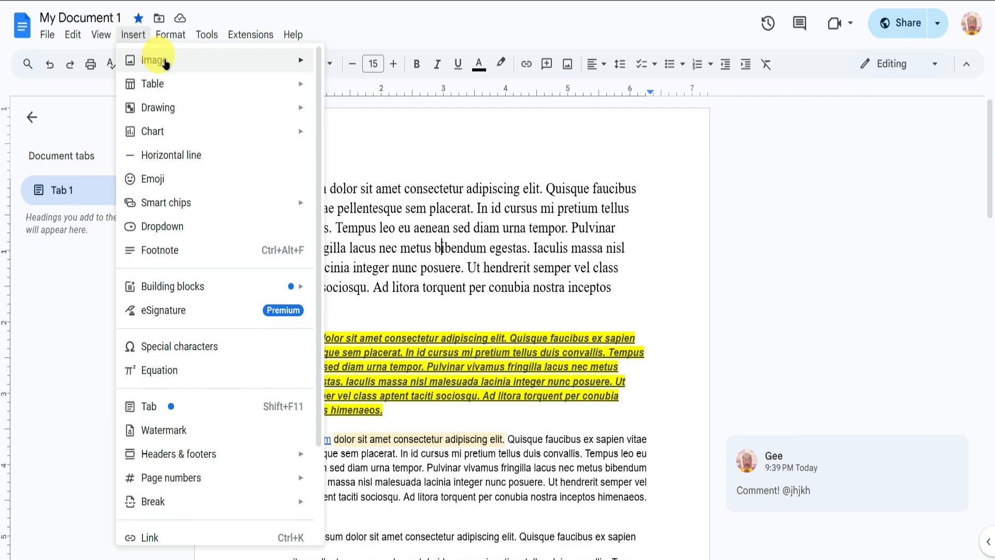
pyautogui.moveTo(173, 62)
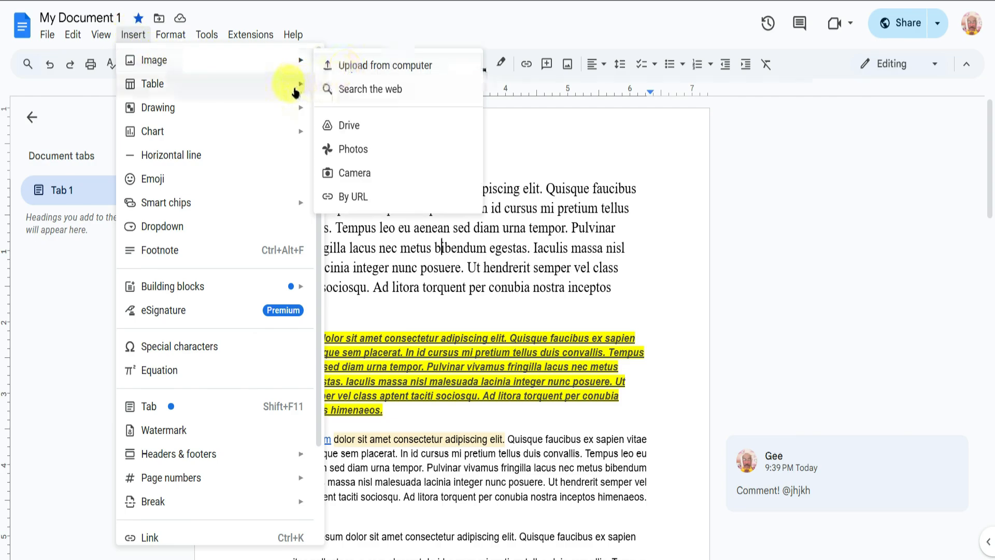
pyautogui.moveTo(292, 90)
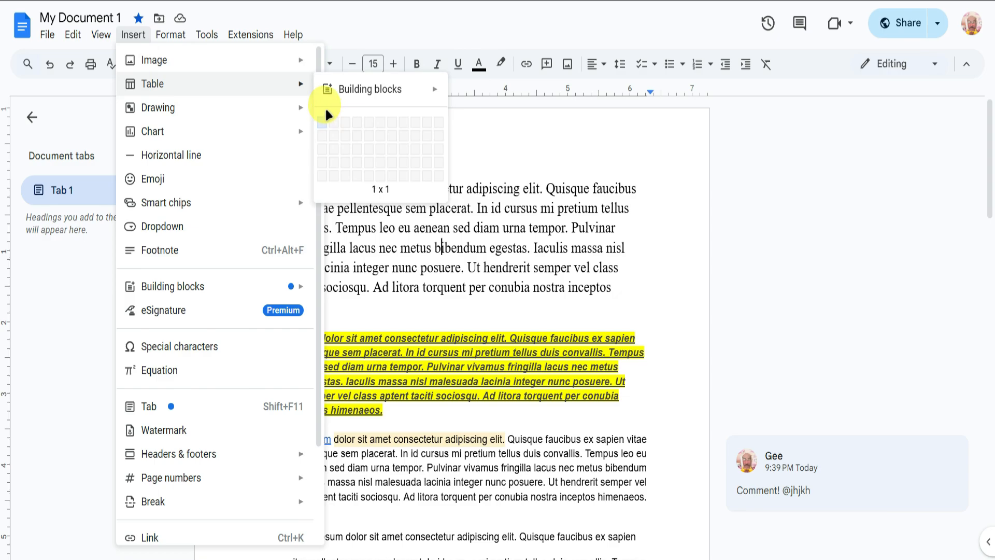
pyautogui.click(346, 147)
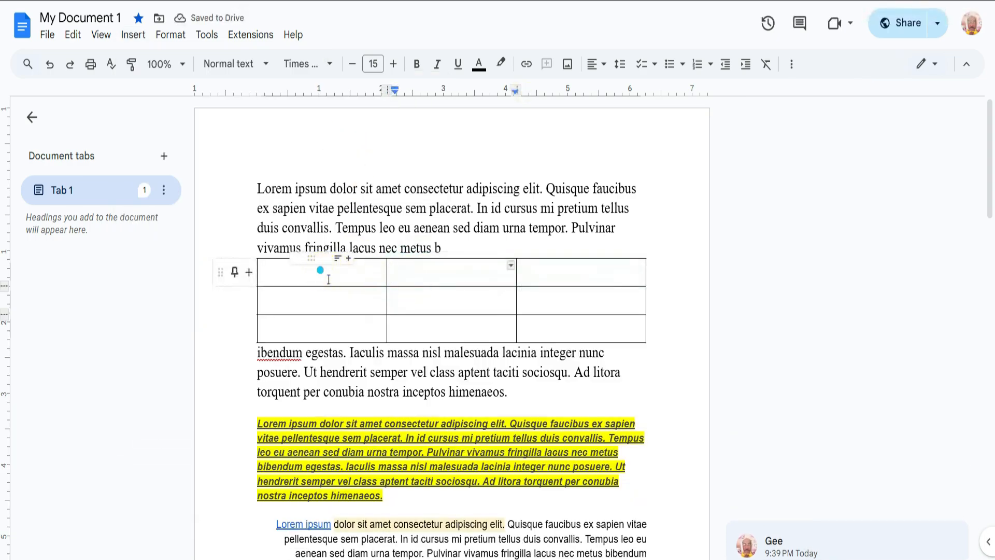
pyautogui.write('Table 1')
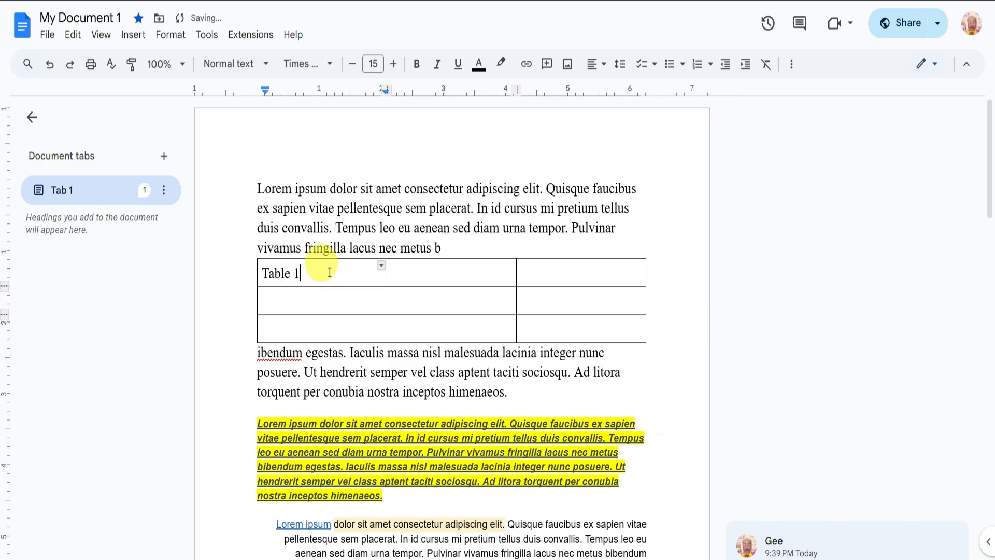
pyautogui.click(346, 298)
pyautogui.click(461, 275)
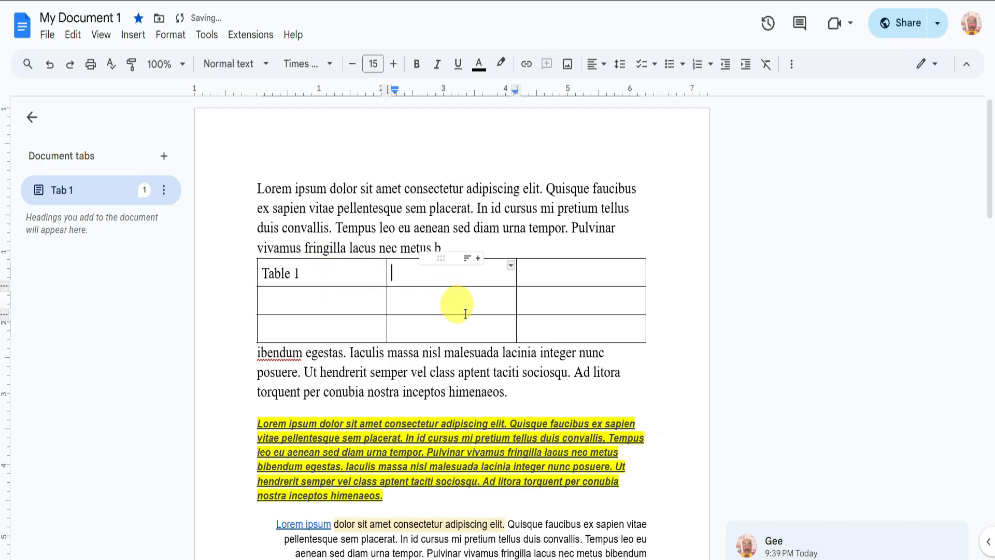
pyautogui.click(473, 315)
# - Insert a new drawing of four crossing straight lines into the last cell of the table's third row
pyautogui.doubleClick(564, 329)
pyautogui.click(133, 34)
pyautogui.moveTo(271, 110)
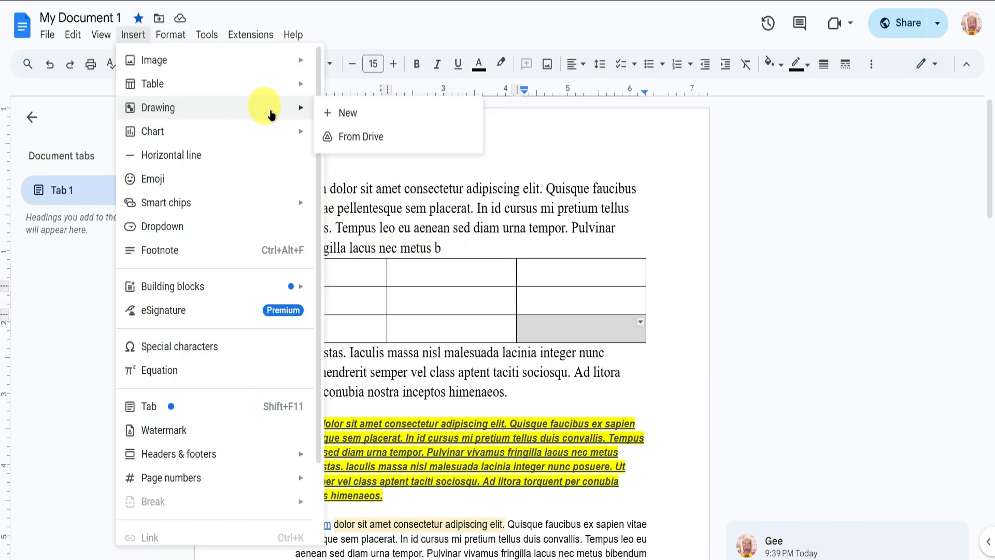
pyautogui.click(355, 113)
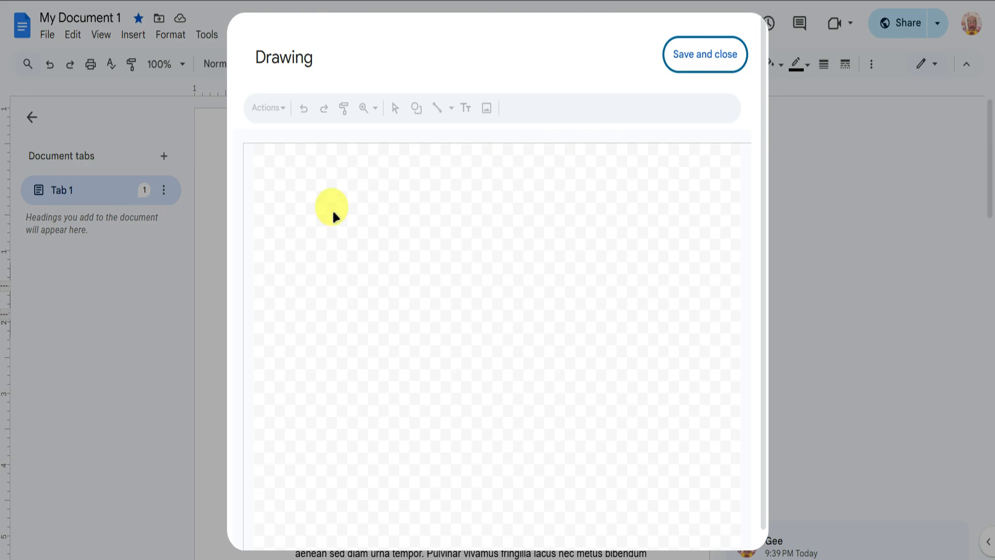
pyautogui.click(437, 108)
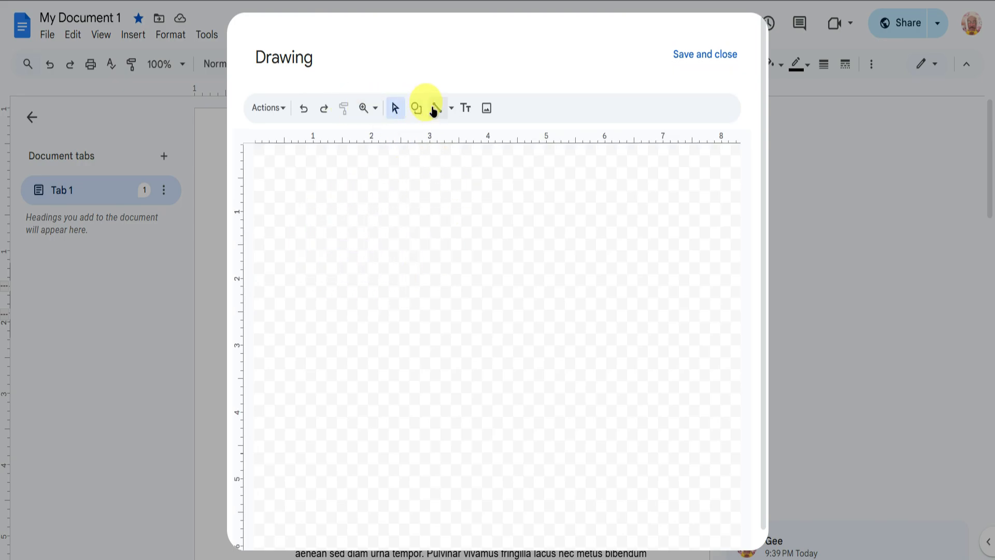
pyautogui.moveTo(342, 215); pyautogui.dragTo(540, 306)
pyautogui.moveTo(471, 204); pyautogui.dragTo(336, 391)
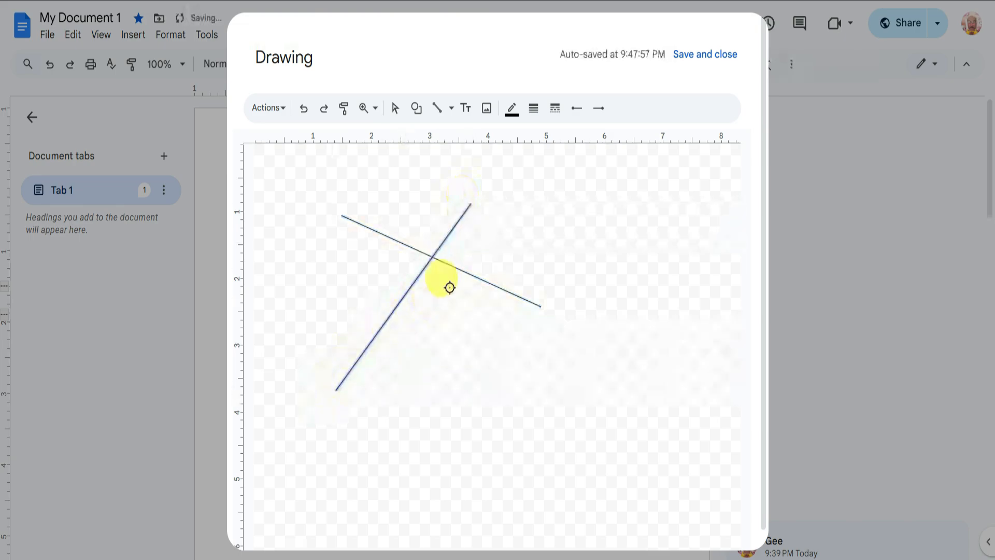
pyautogui.moveTo(409, 176)
pyautogui.mouseDown()
pyautogui.moveTo(425, 309)
pyautogui.moveTo(454, 390)
pyautogui.mouseUp()
pyautogui.moveTo(341, 281)
pyautogui.mouseDown()
pyautogui.moveTo(573, 235)
pyautogui.moveTo(589, 221)
pyautogui.mouseUp()
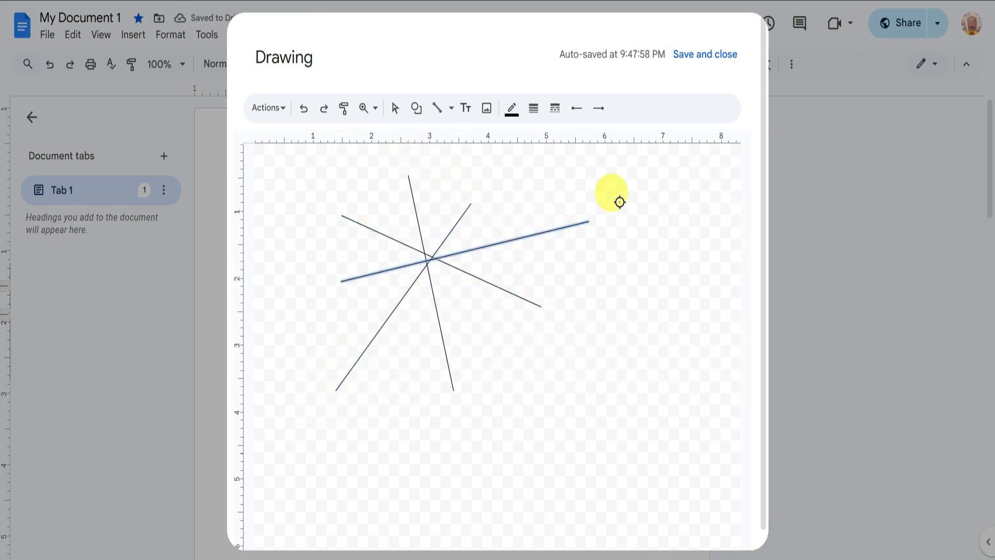
pyautogui.click(706, 54)
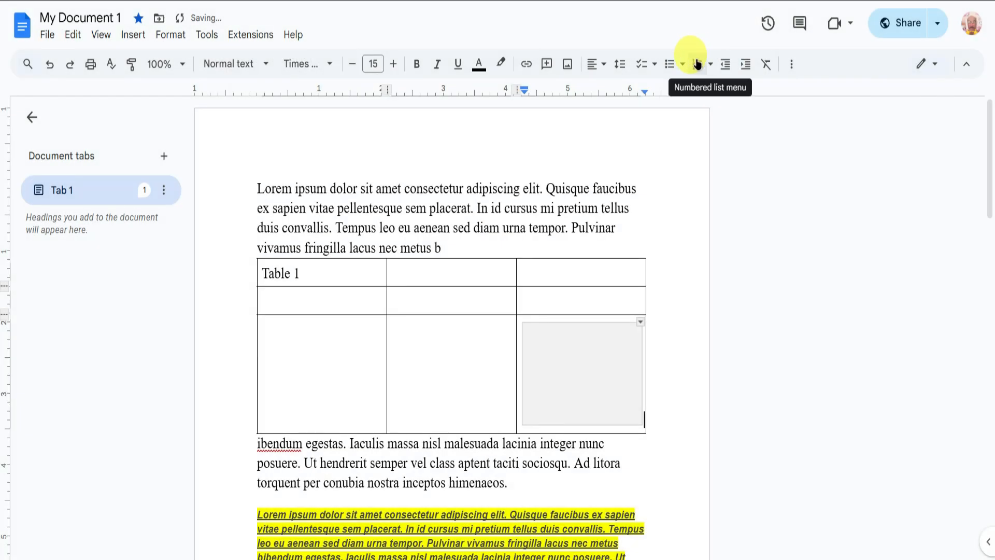
# - Insert a bar chart below the line drawing in the table's last cell
pyautogui.scroll(-2, 660, 285)
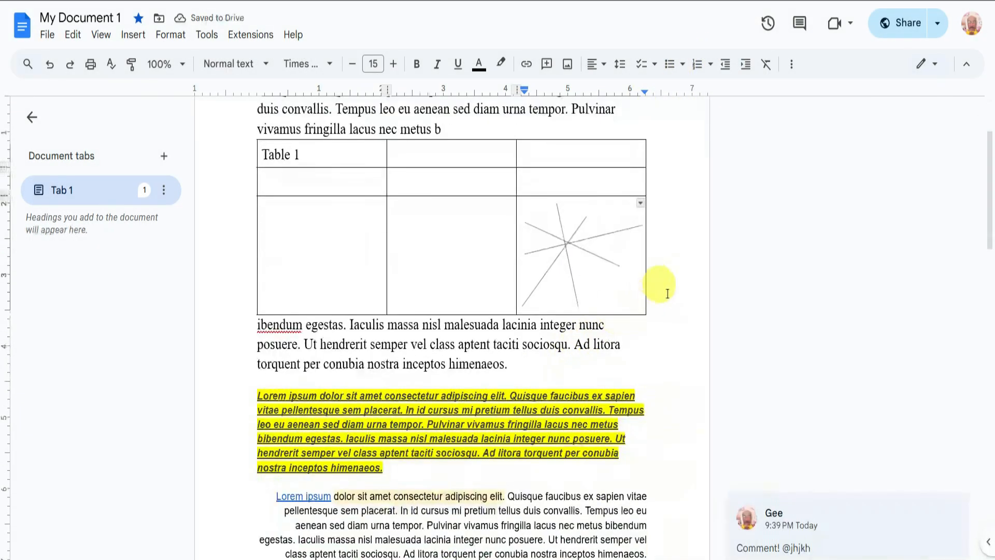
pyautogui.click(133, 35)
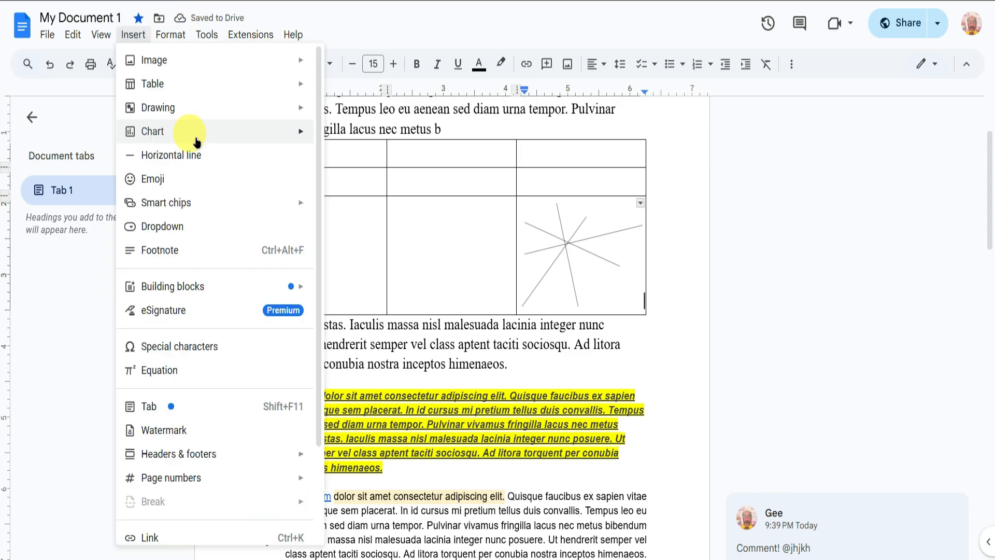
pyautogui.moveTo(271, 133)
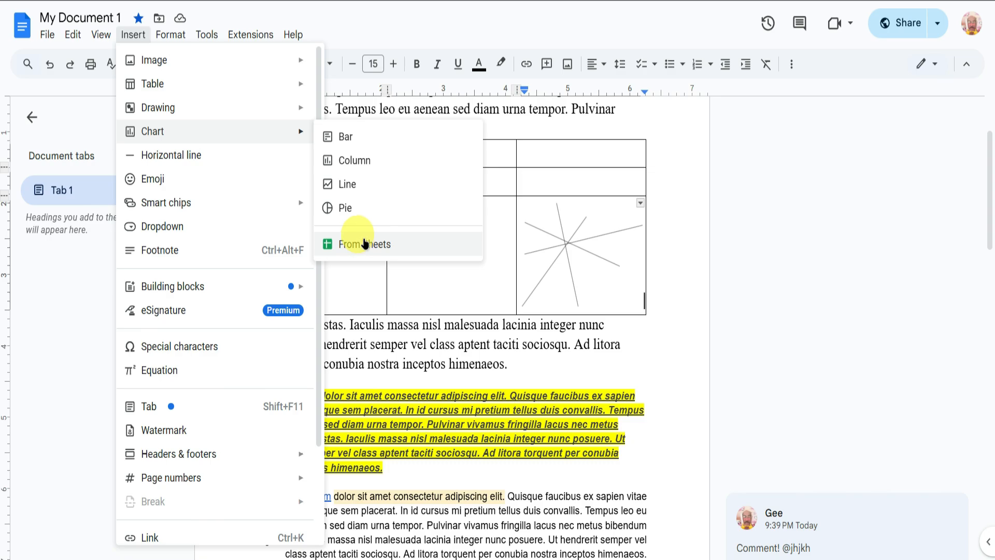
pyautogui.click(345, 136)
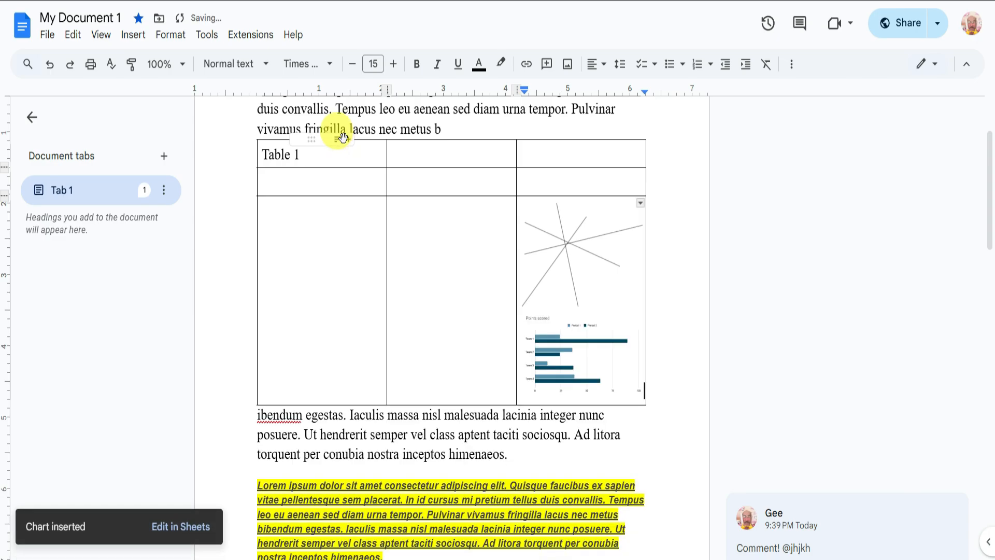
# - Move the bar chart out of the table to just above the highlighted paragraph and enlarge it to about 5.5 inches wide
pyautogui.moveTo(627, 349); pyautogui.dragTo(467, 304)
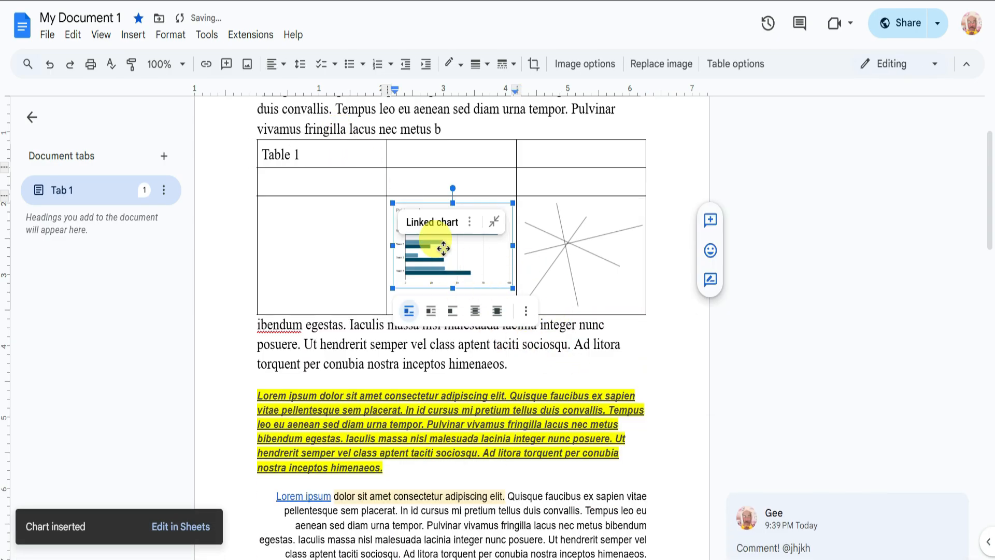
pyautogui.moveTo(342, 384); pyautogui.dragTo(342, 381)
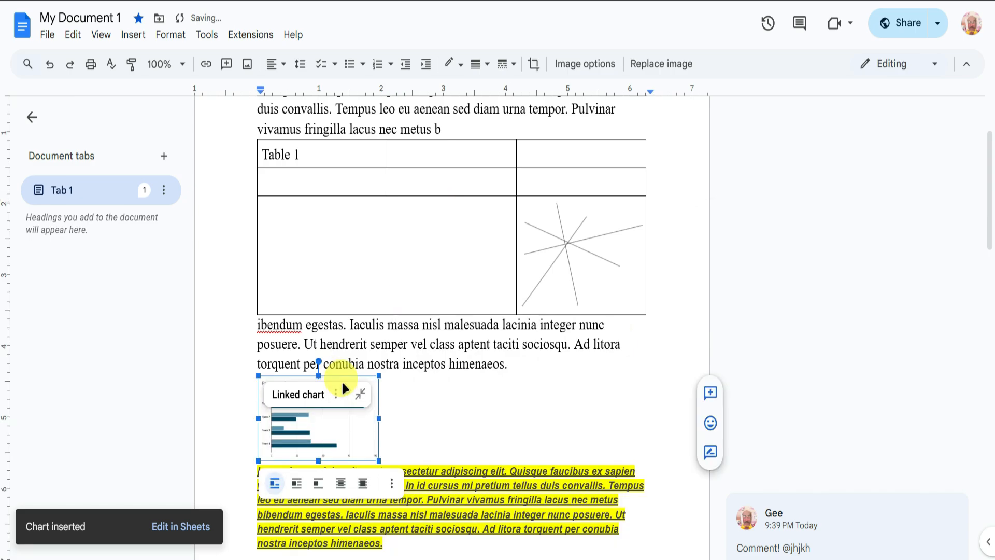
pyautogui.moveTo(453, 469); pyautogui.dragTo(588, 471)
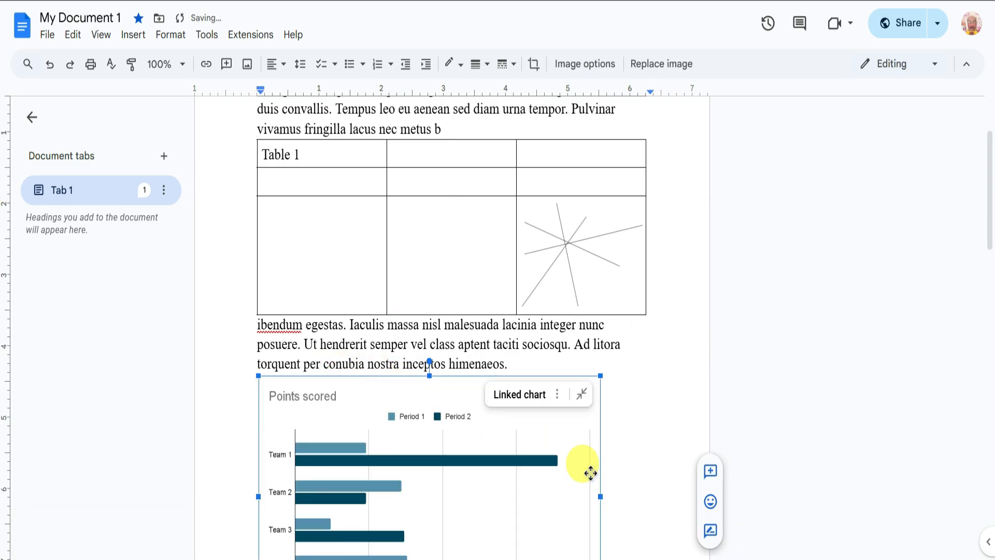
pyautogui.scroll(-5, 588, 471)
# - Insert the smile-with-big-eyes emoji right after the bar chart and add a footnote there reading "Footnote 1"
pyautogui.click(651, 311)
pyautogui.scroll(6, 405, 192)
pyautogui.click(134, 34)
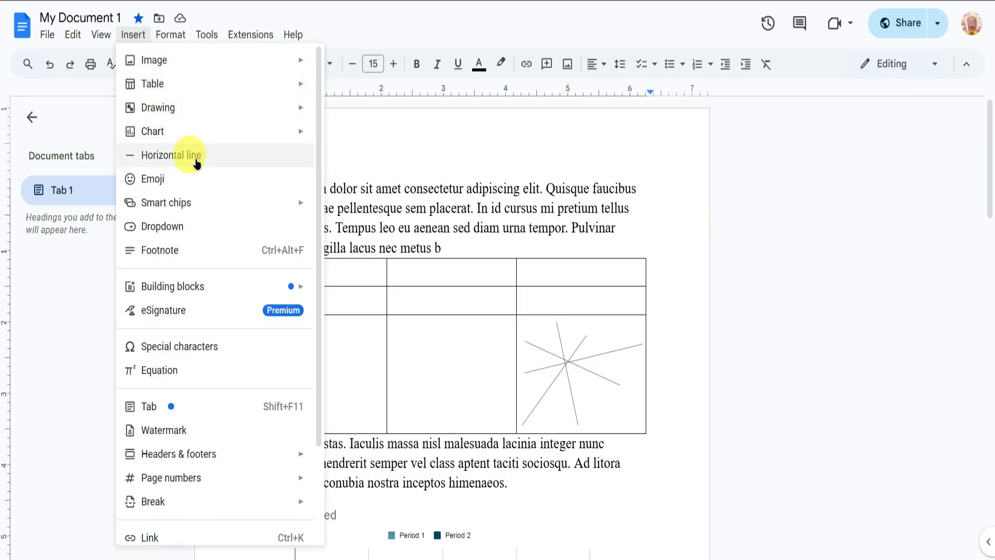
pyautogui.click(195, 179)
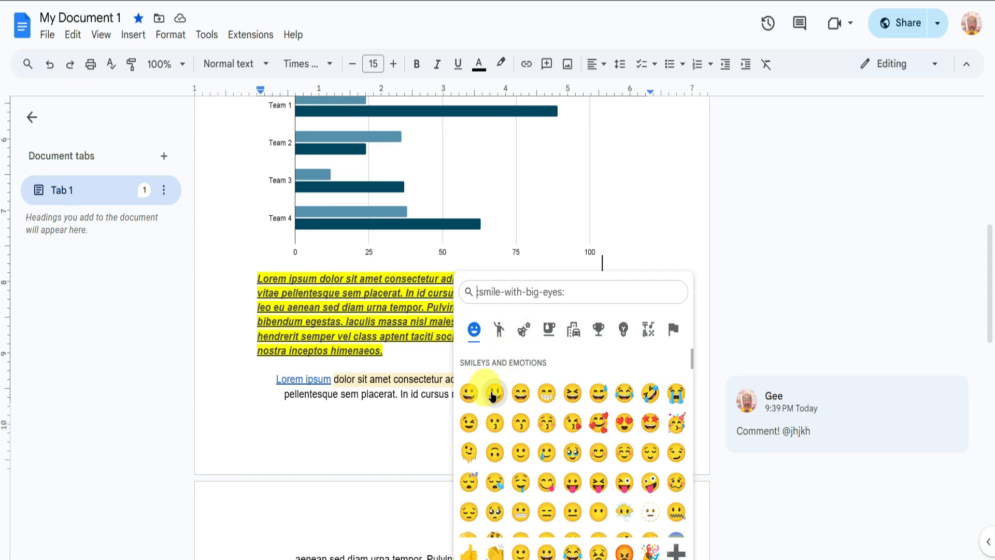
pyautogui.click(493, 395)
pyautogui.click(134, 34)
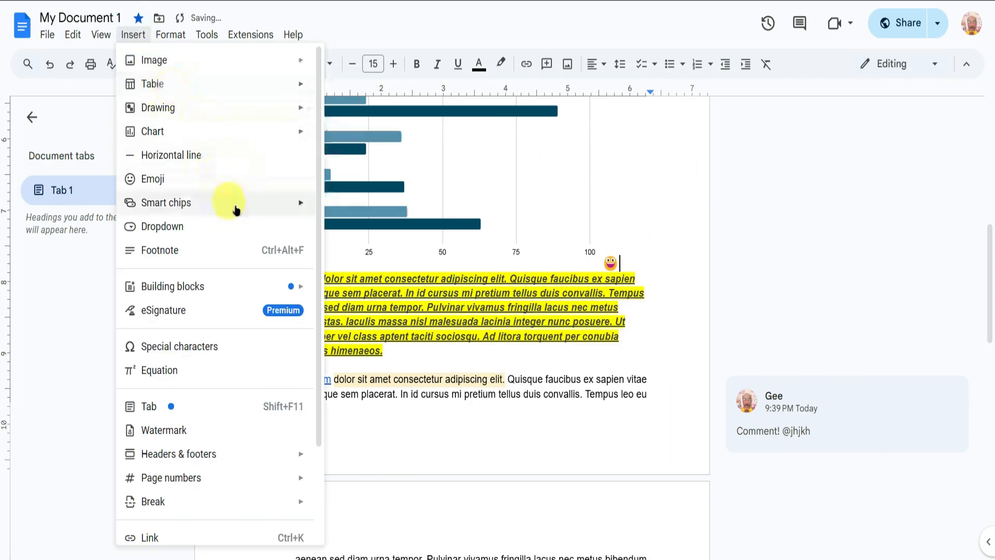
pyautogui.click(190, 257)
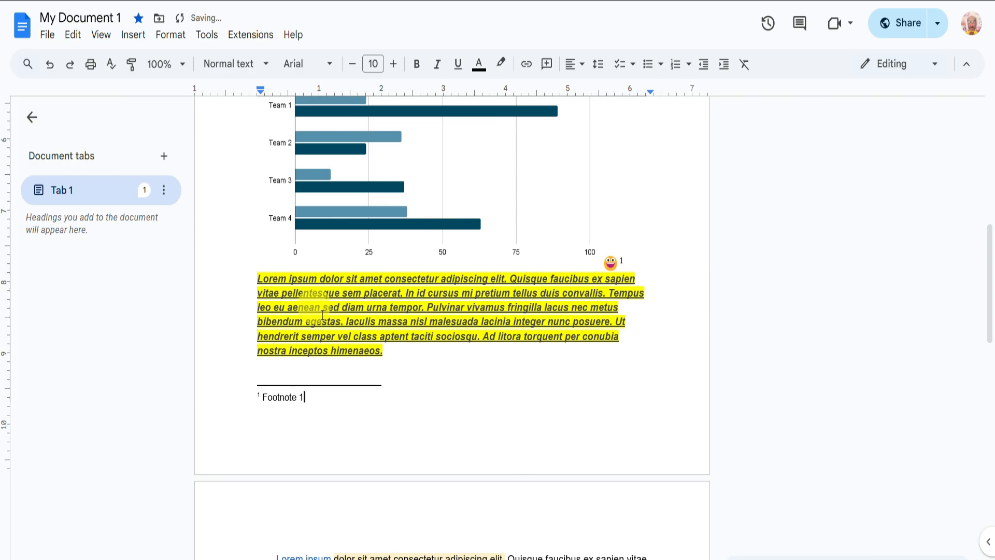
# - Open the special characters collection for insertion at the end of the yellow-highlighted paragraph
pyautogui.click(393, 357)
pyautogui.click(133, 34)
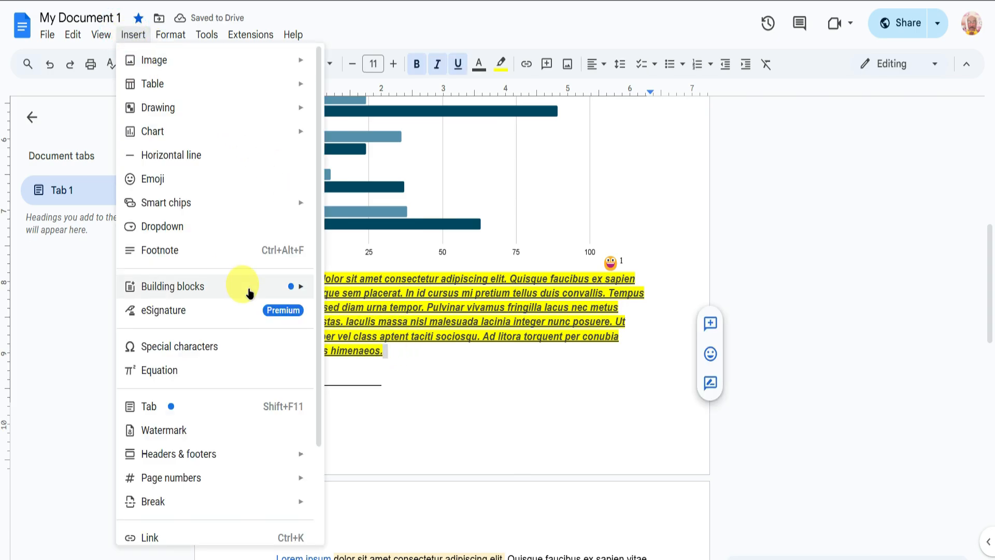
pyautogui.moveTo(250, 293)
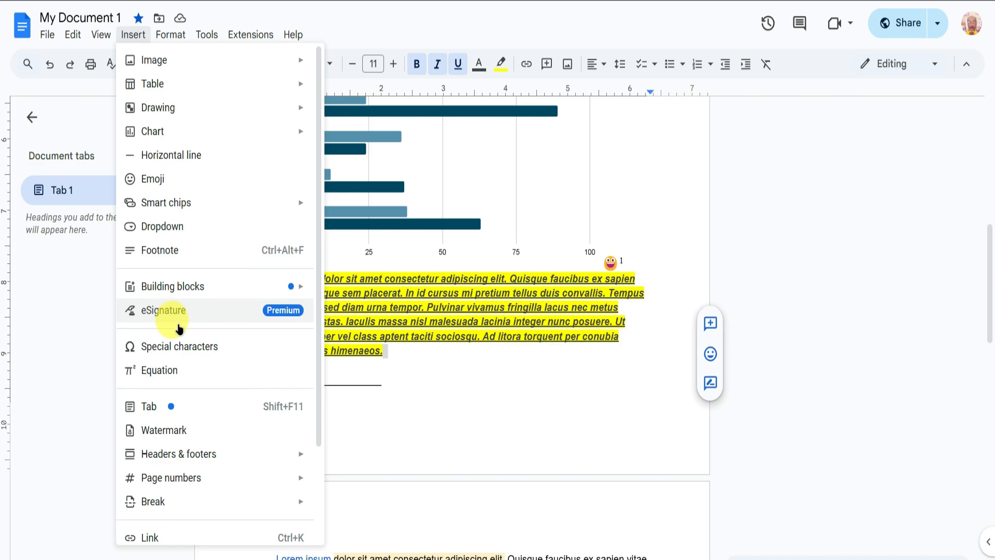
pyautogui.click(210, 347)
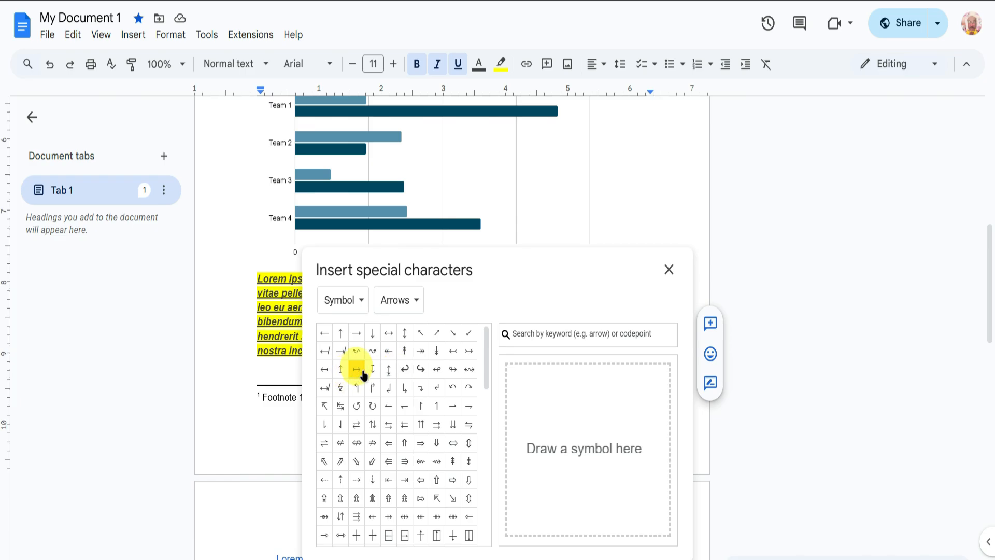
# - Browse through the arrow symbols available among the special characters
pyautogui.scroll(-3, 373, 394)
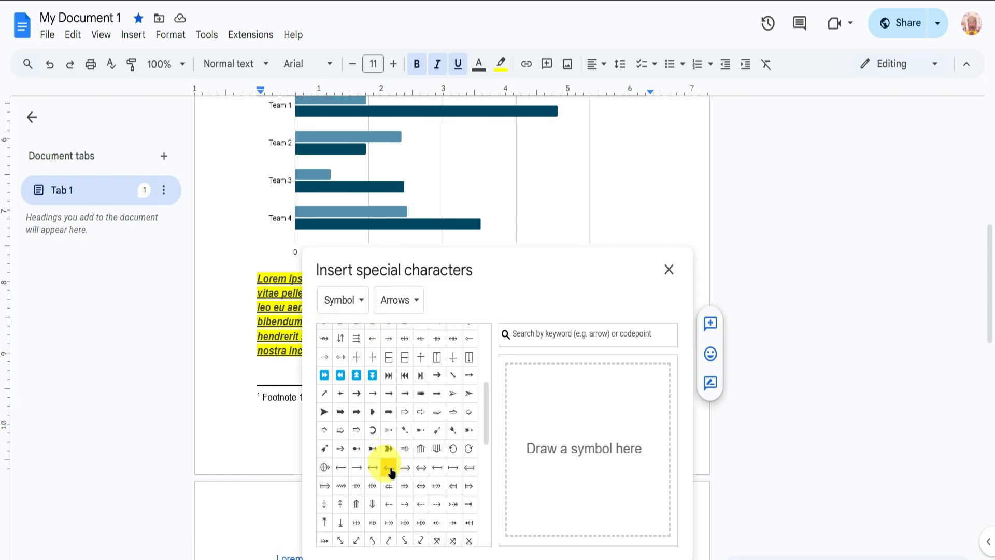
pyautogui.scroll(-5, 391, 471)
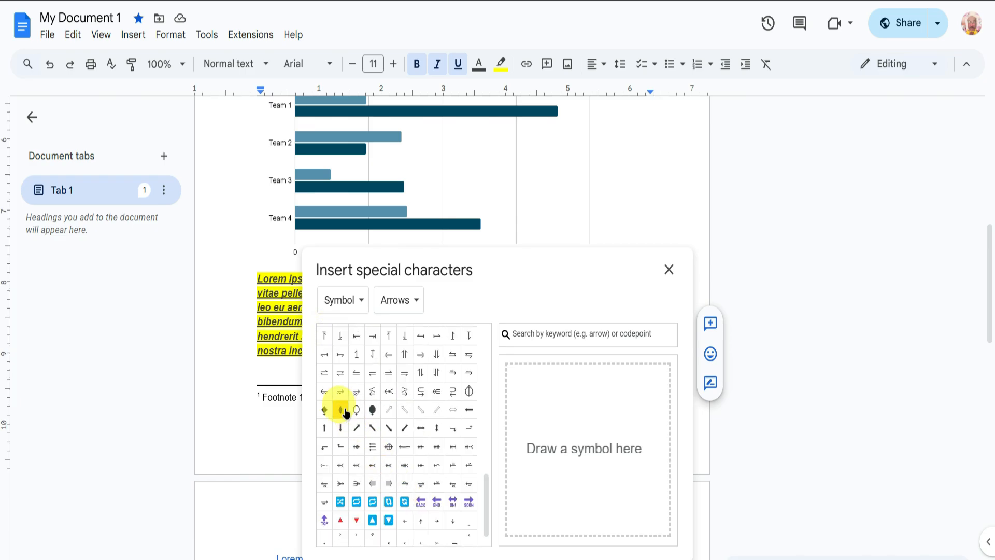
pyautogui.click(349, 312)
pyautogui.click(585, 283)
pyautogui.scroll(3, 453, 444)
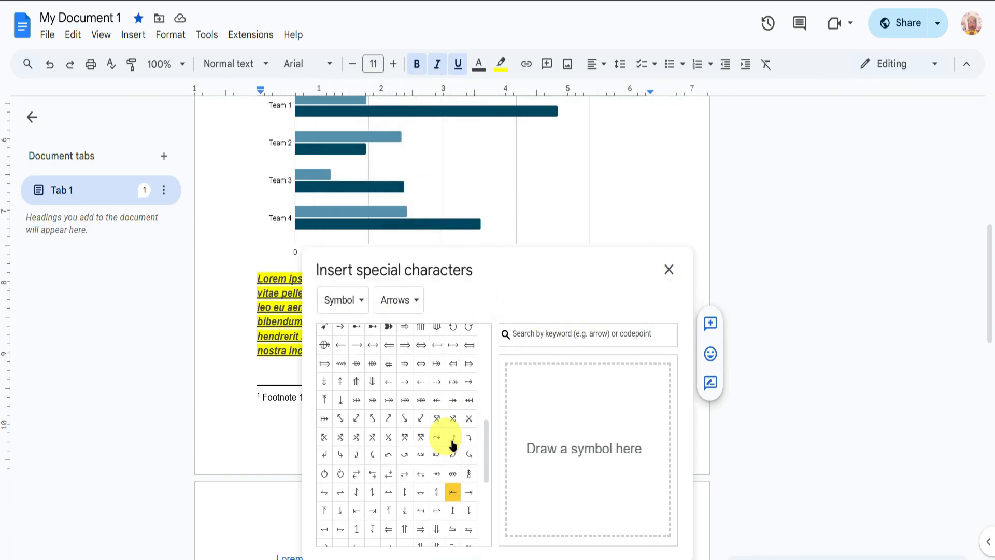
pyautogui.scroll(5, 453, 443)
# - Find the infinity symbol by sketching its shape and insert it at the end of the highlighted paragraph
pyautogui.click(525, 333)
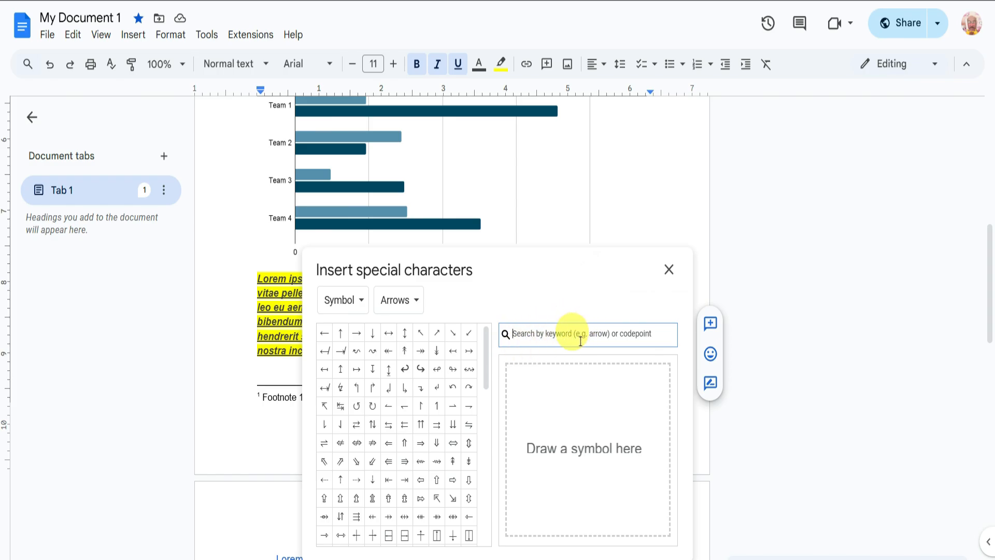
pyautogui.moveTo(564, 410); pyautogui.dragTo(571, 450)
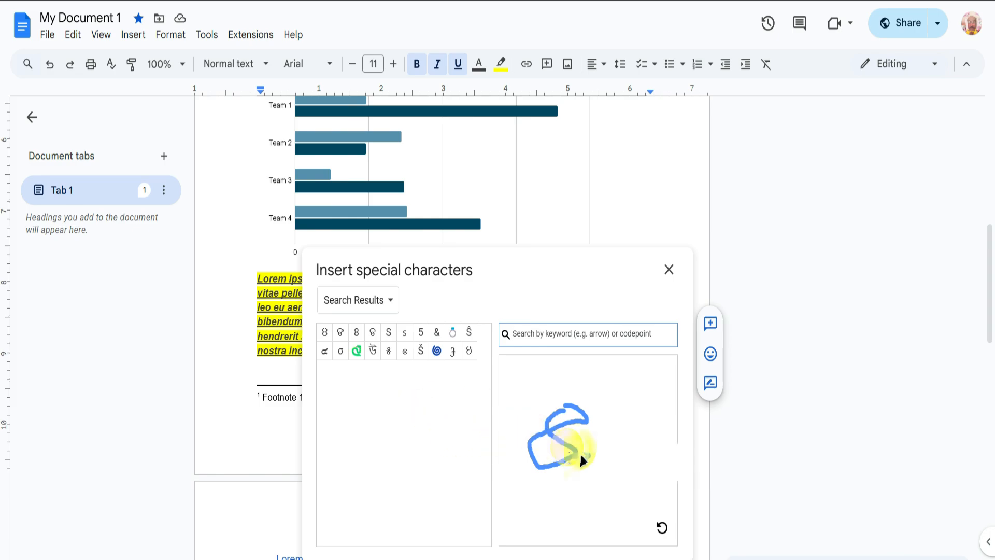
pyautogui.click(662, 527)
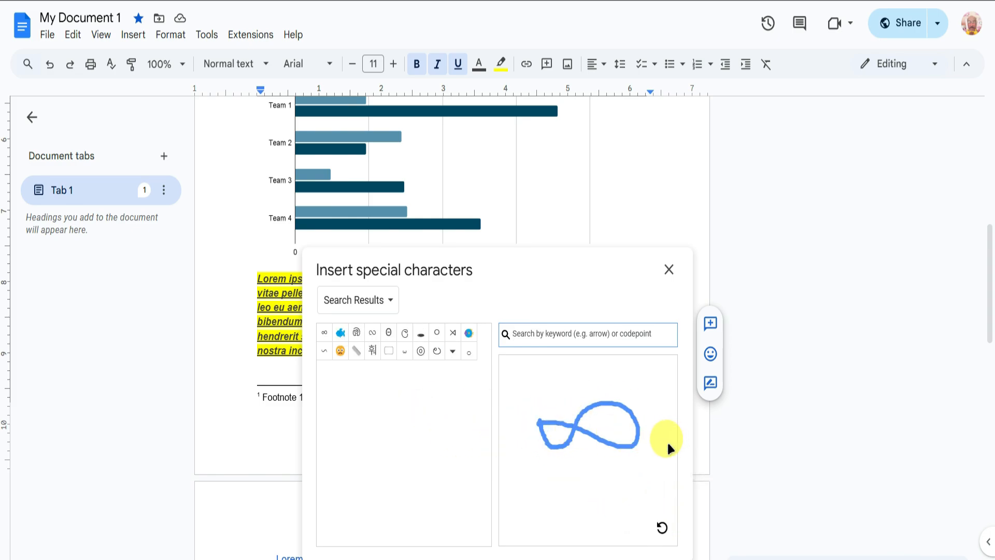
pyautogui.click(324, 337)
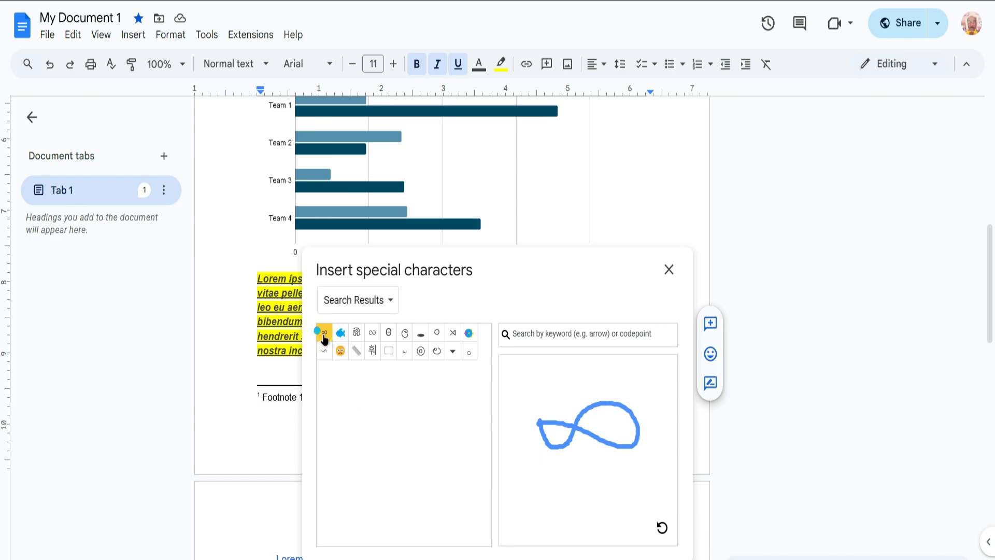
pyautogui.click(669, 269)
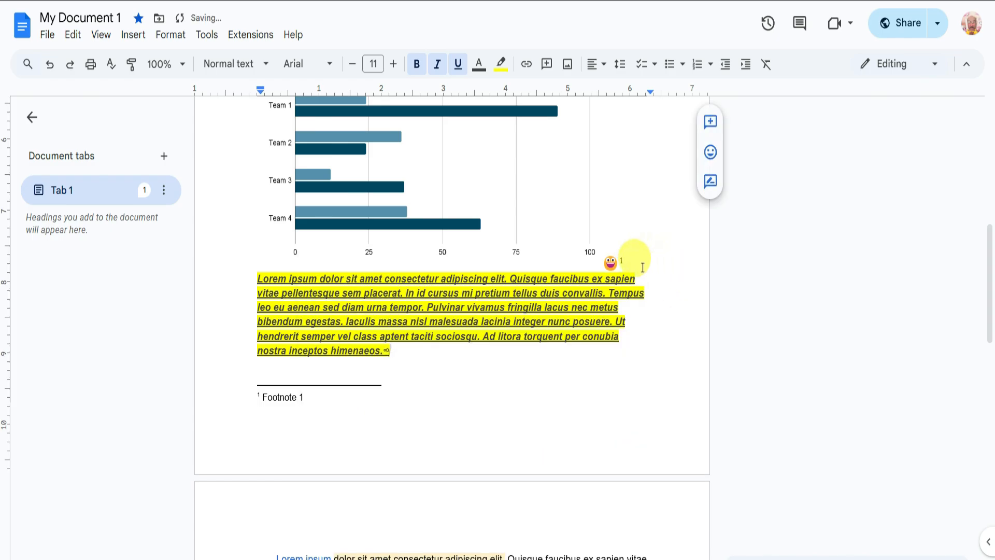
# - Insert an equation after the infinity symbol and review the Greek letter, operator, relation, math operation and arrow symbol groups
pyautogui.click(134, 34)
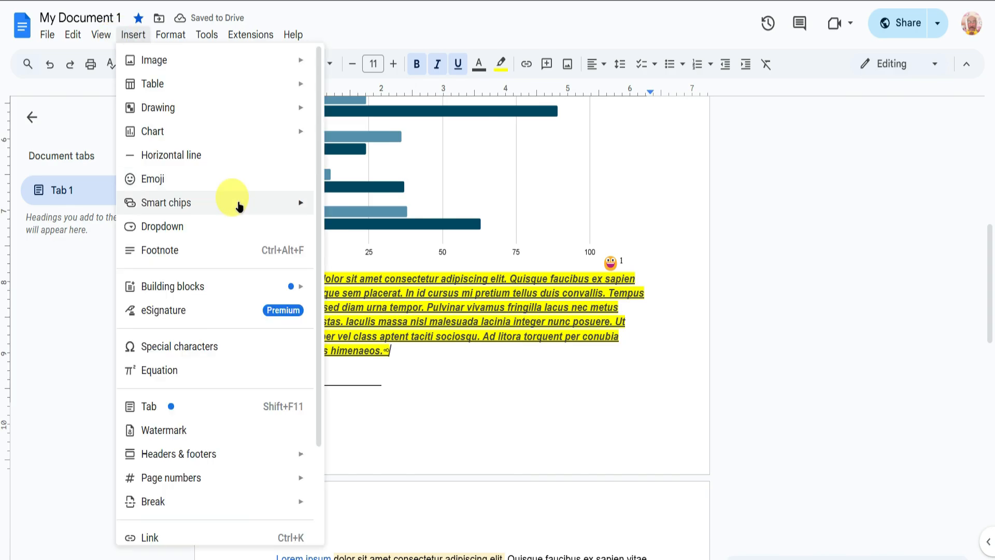
pyautogui.click(195, 368)
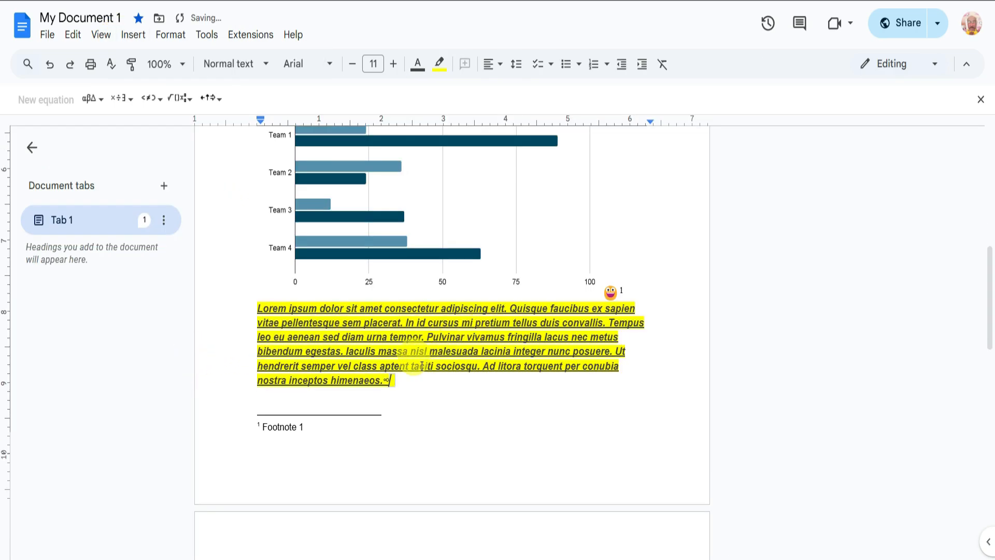
pyautogui.click(100, 102)
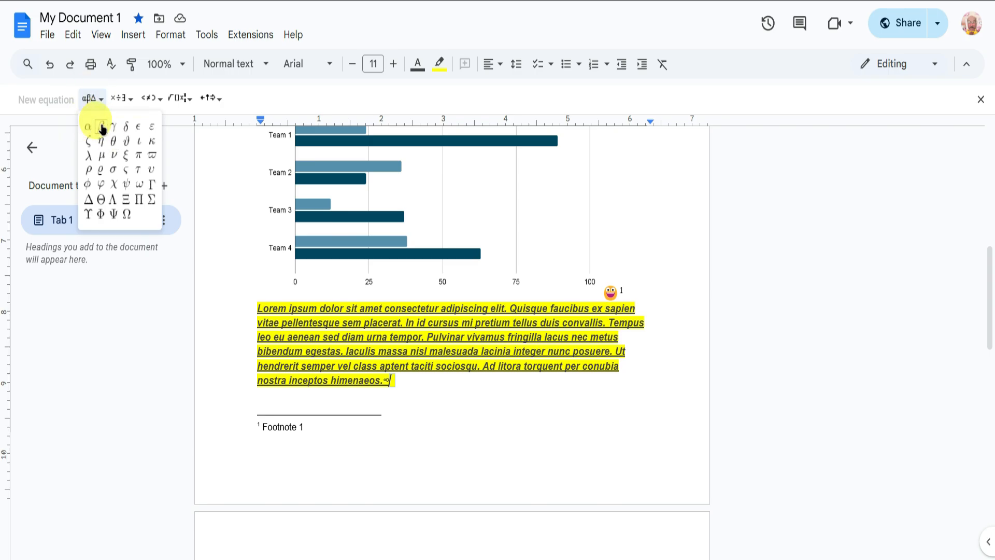
pyautogui.click(124, 102)
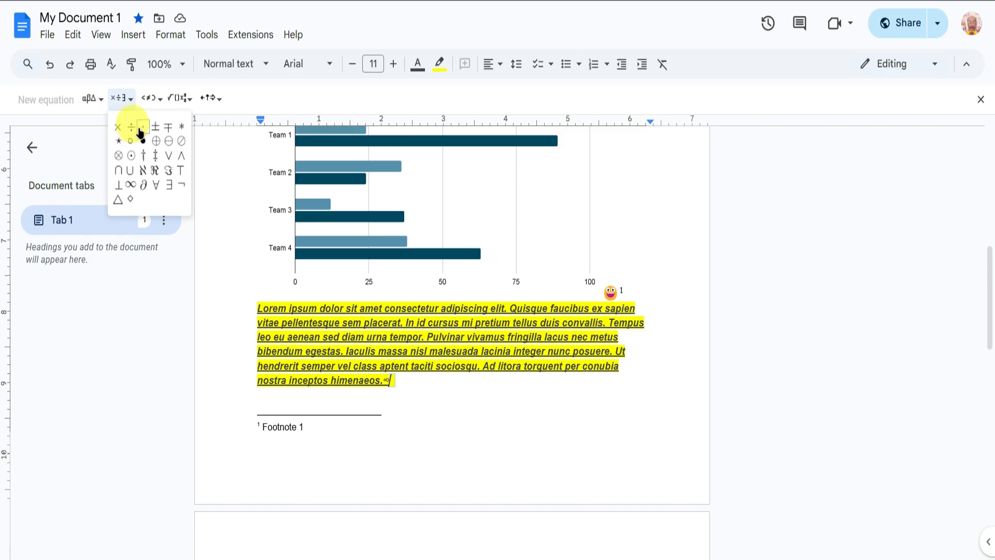
pyautogui.click(149, 100)
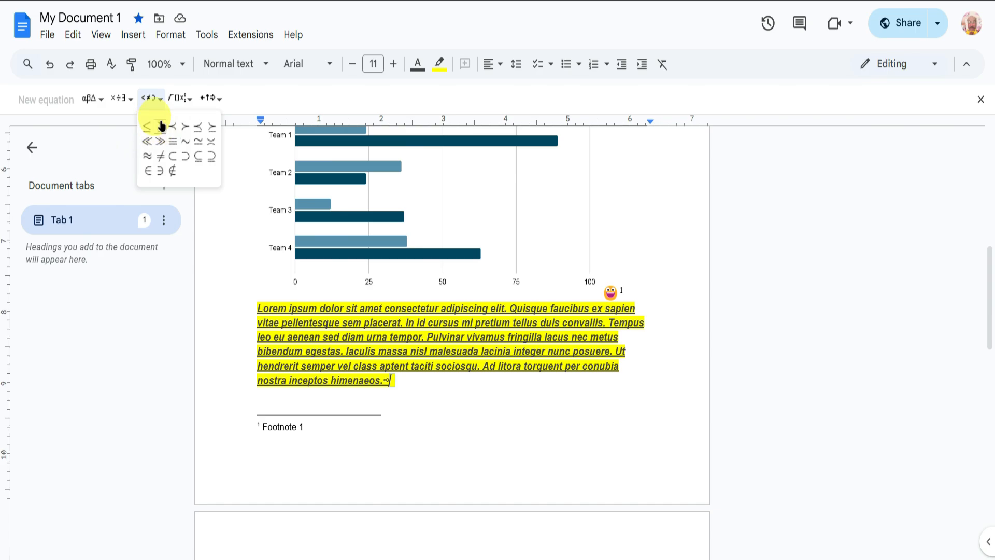
pyautogui.click(185, 100)
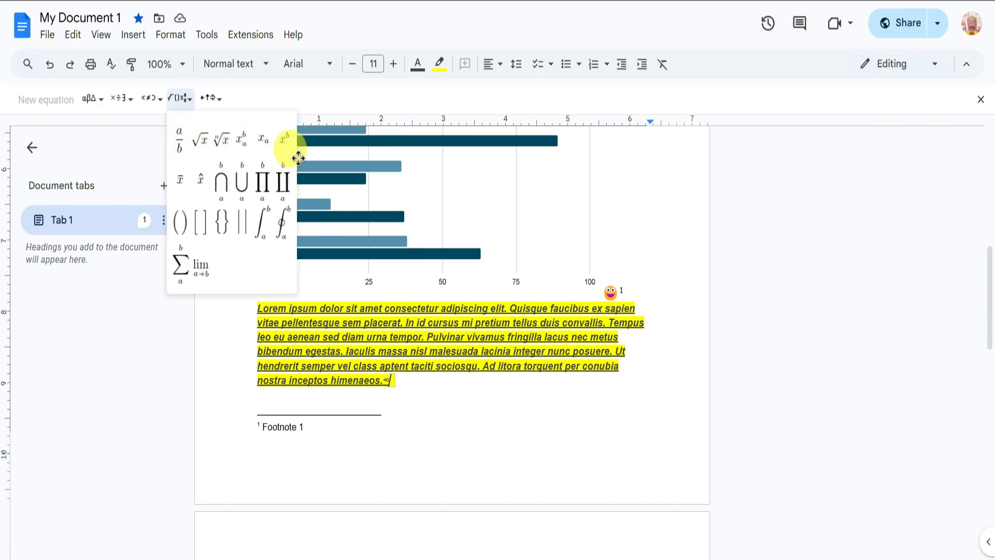
pyautogui.click(208, 100)
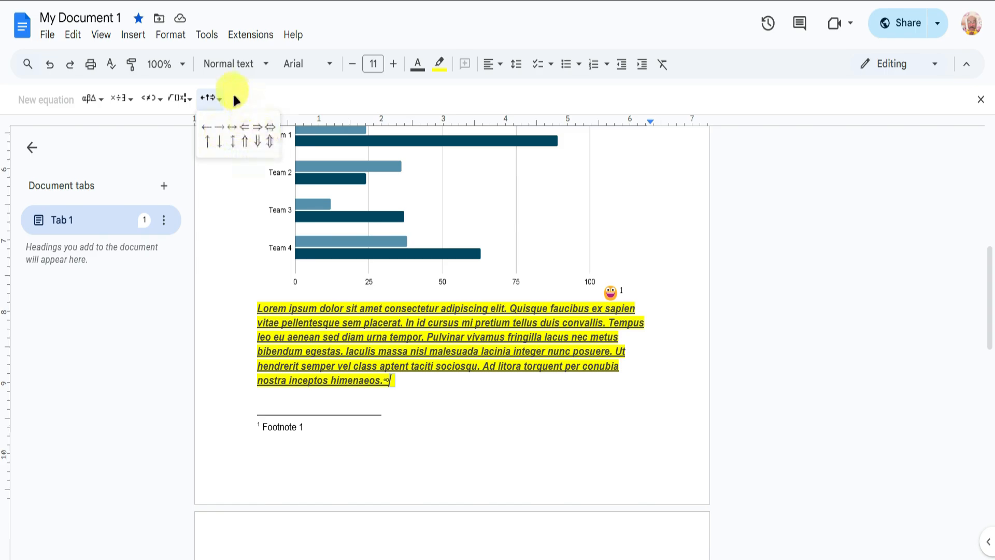
# - Add a second tab to the document and switch back and forth between it and Tab 1
pyautogui.click(133, 34)
pyautogui.click(219, 410)
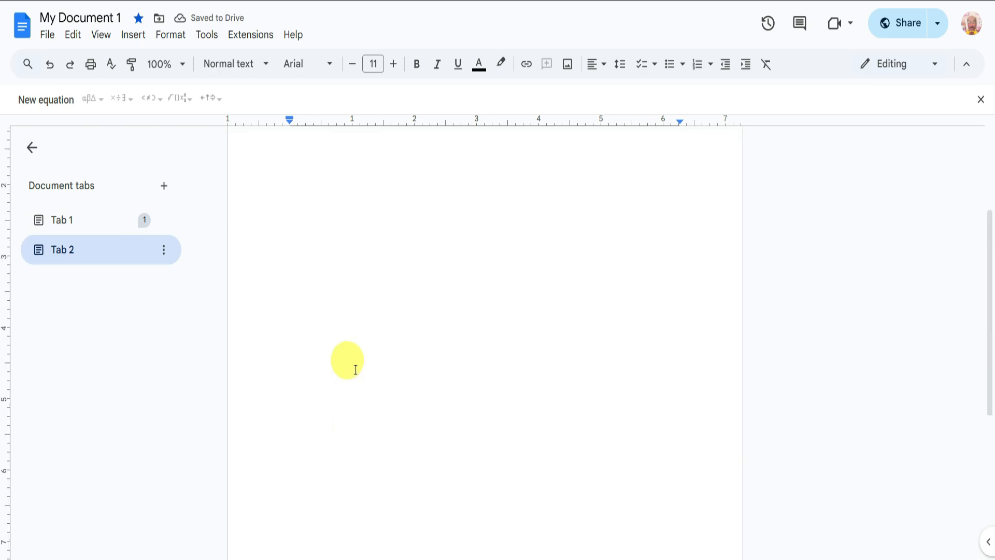
pyautogui.click(76, 228)
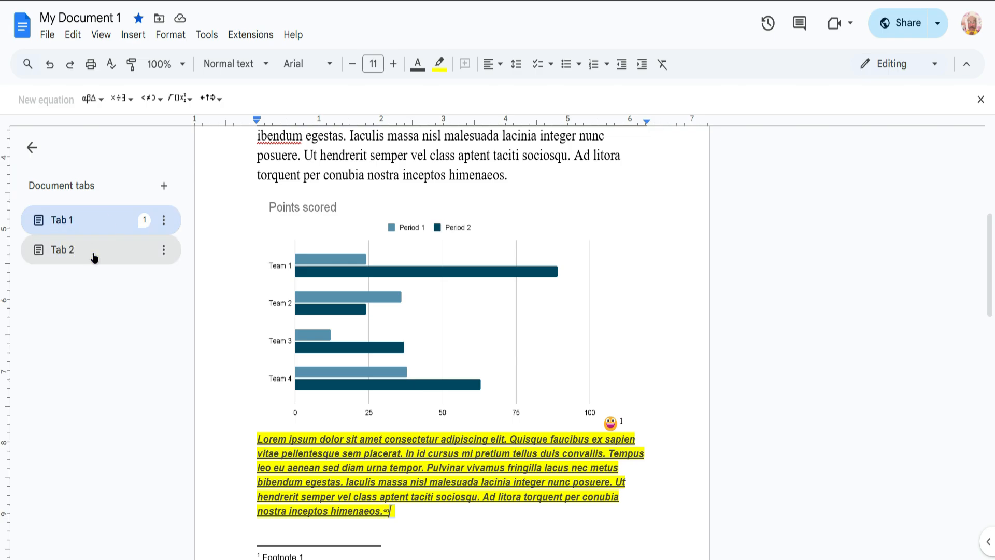
pyautogui.click(92, 253)
pyautogui.click(87, 227)
pyautogui.click(89, 247)
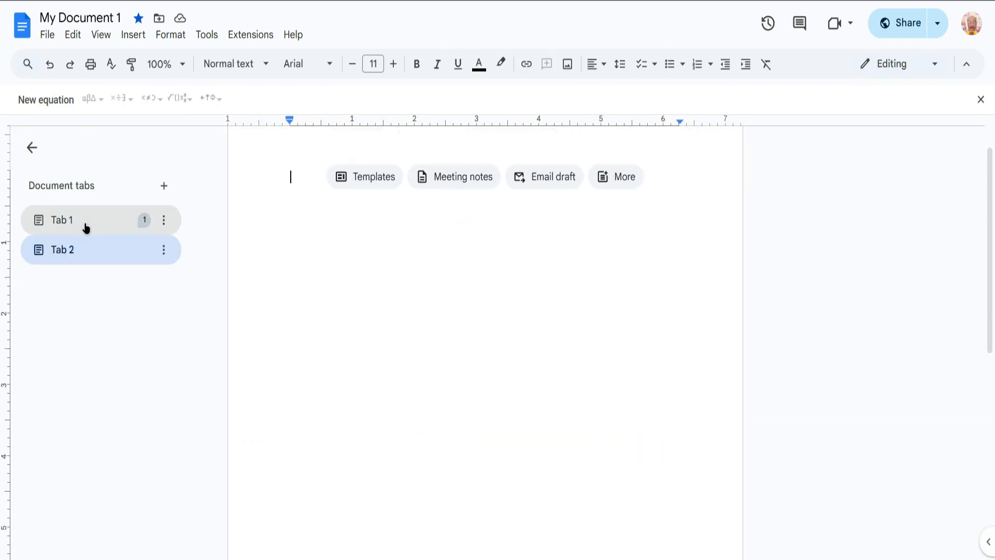
pyautogui.click(86, 227)
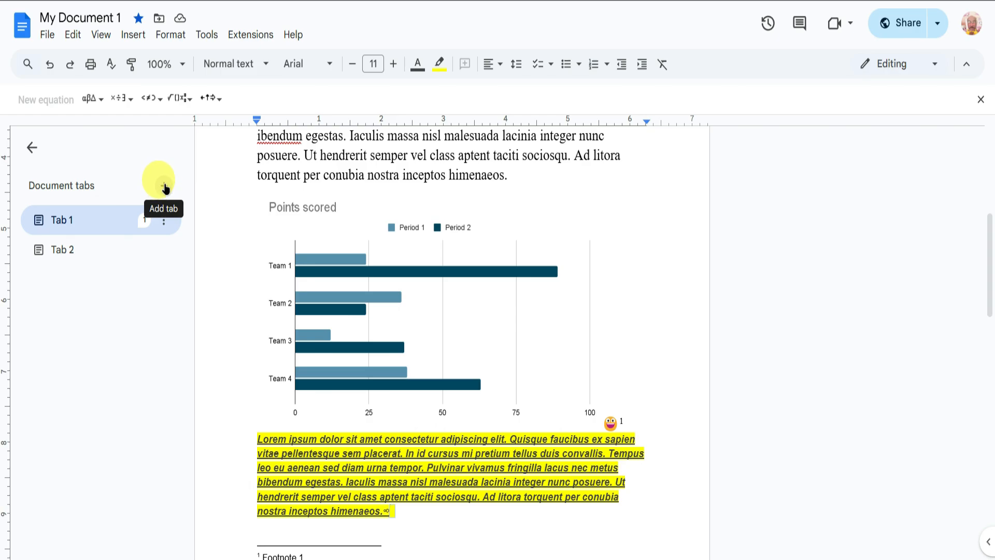
# - Add a third document tab, then delete Tab 3 and Tab 2
pyautogui.click(164, 187)
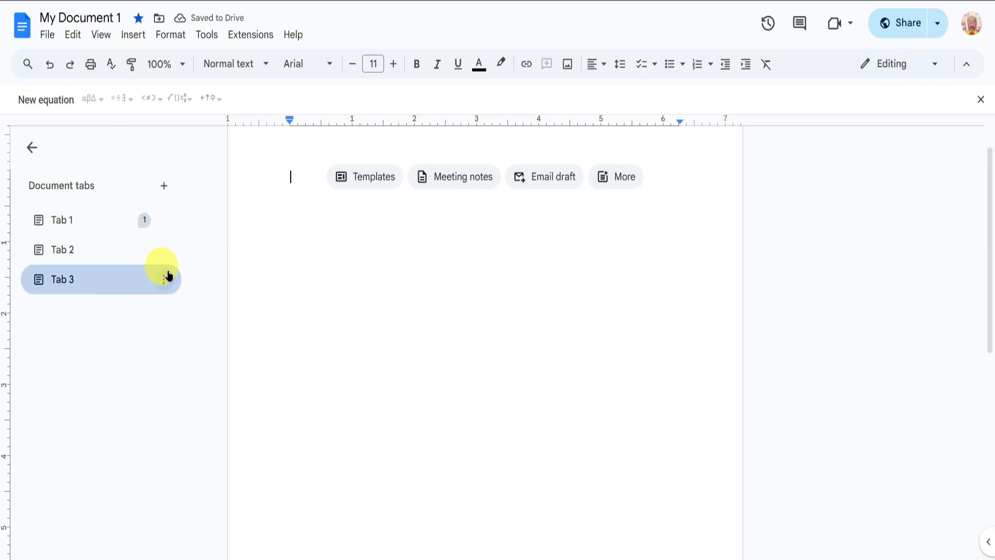
pyautogui.click(163, 280)
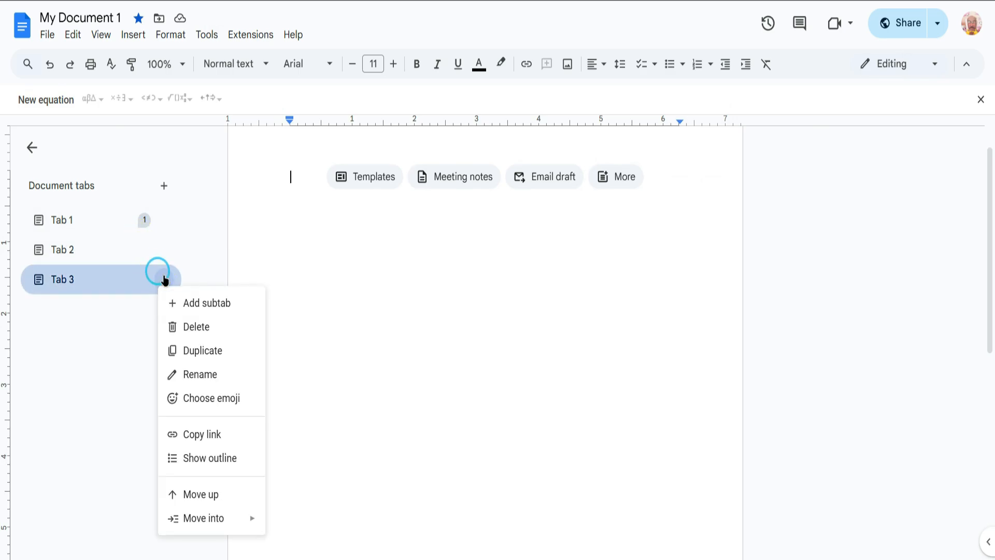
pyautogui.click(200, 327)
pyautogui.click(163, 249)
pyautogui.click(190, 301)
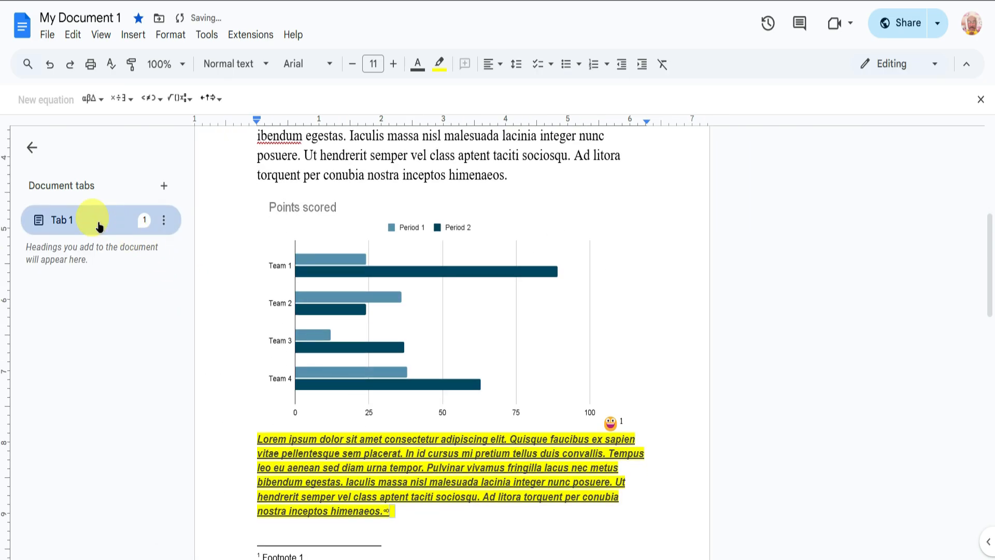
# - Add a page header reading "Header!" to the document
pyautogui.hotkey('alt', 'i')
pyautogui.moveTo(287, 396)
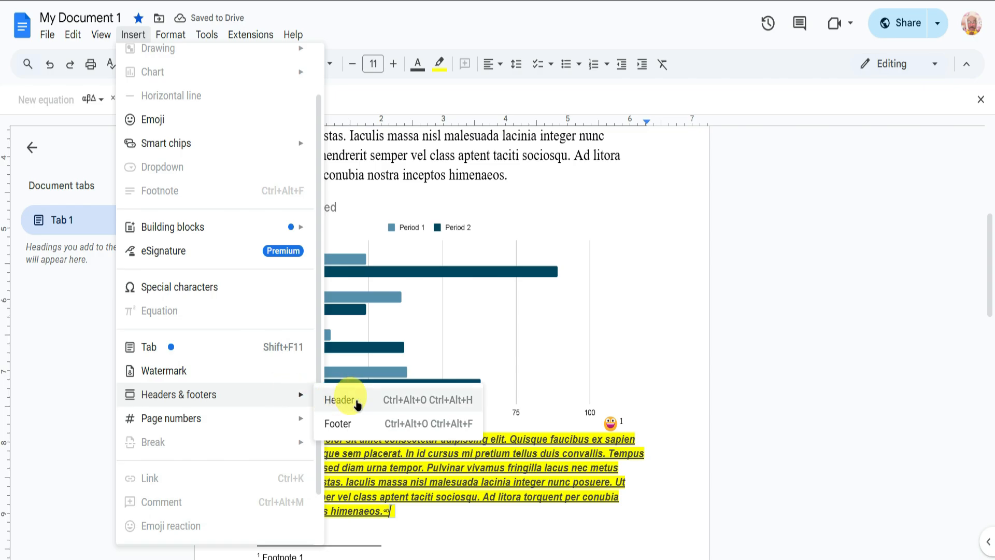
pyautogui.click(379, 403)
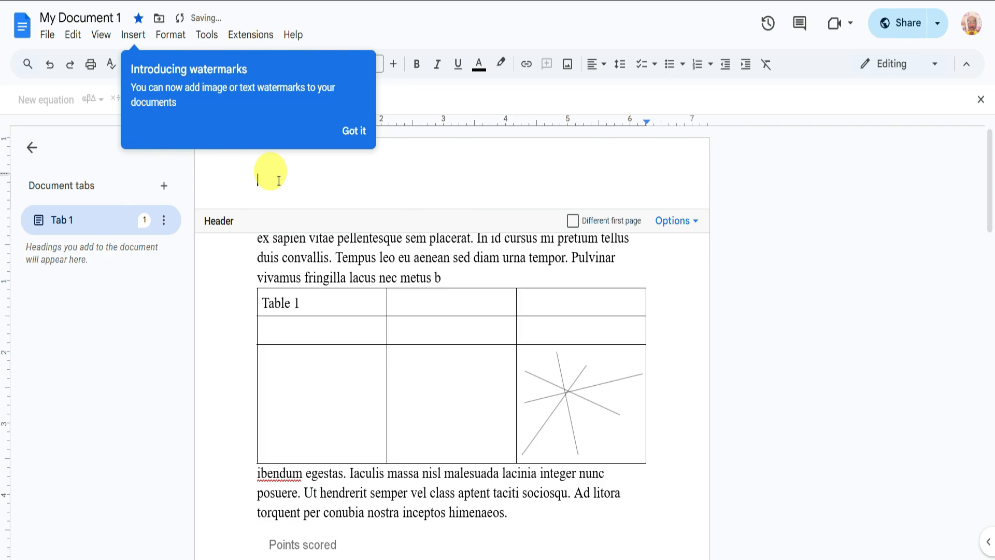
pyautogui.write('Header!')
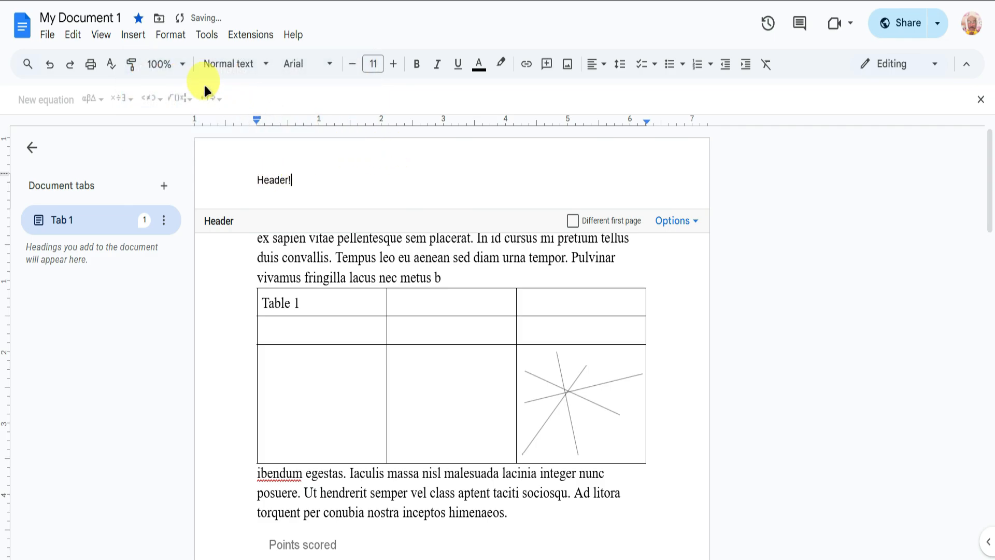
# - Add a page footer reading "Footer!", return to the document body and look over the following pages
pyautogui.click(133, 34)
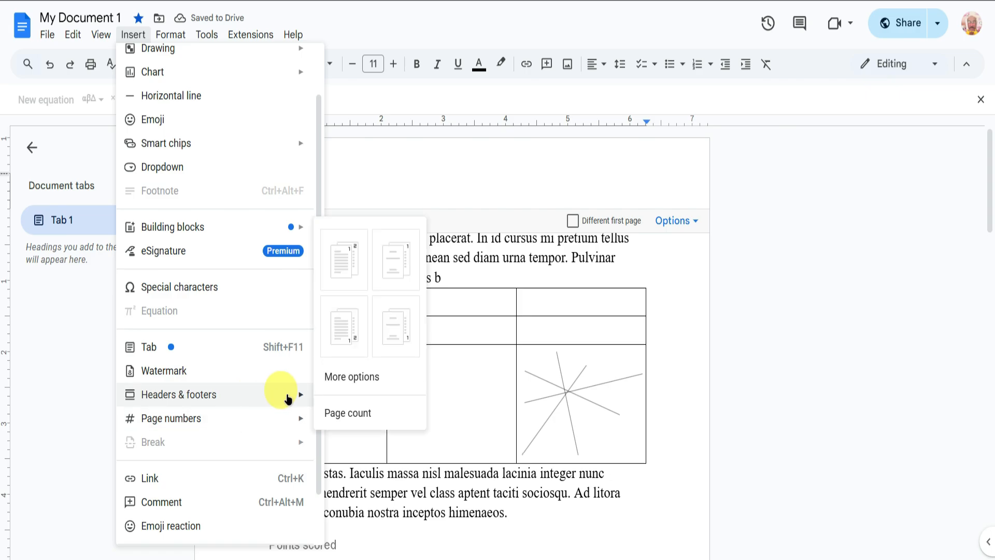
pyautogui.moveTo(282, 395)
pyautogui.click(340, 417)
pyautogui.write('Footer!')
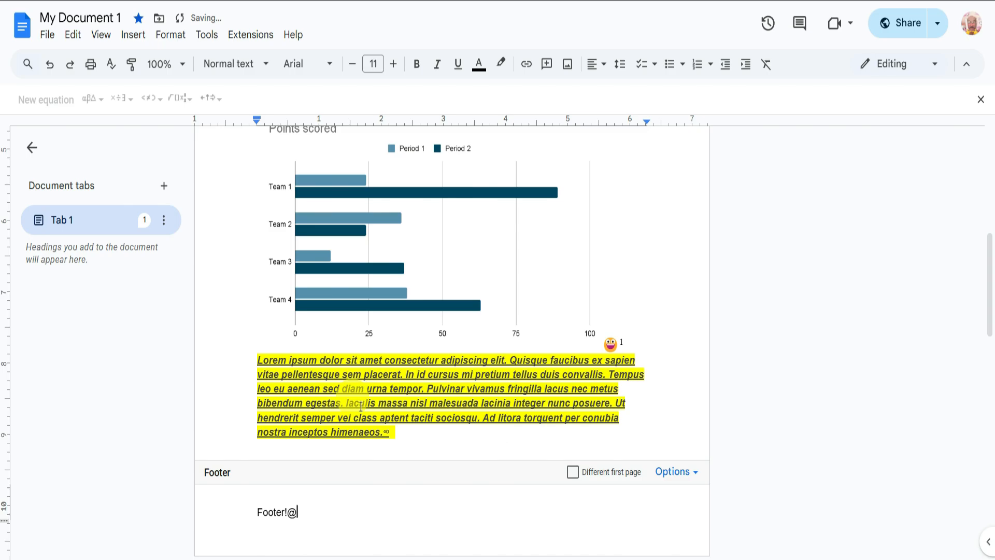
pyautogui.click(793, 341)
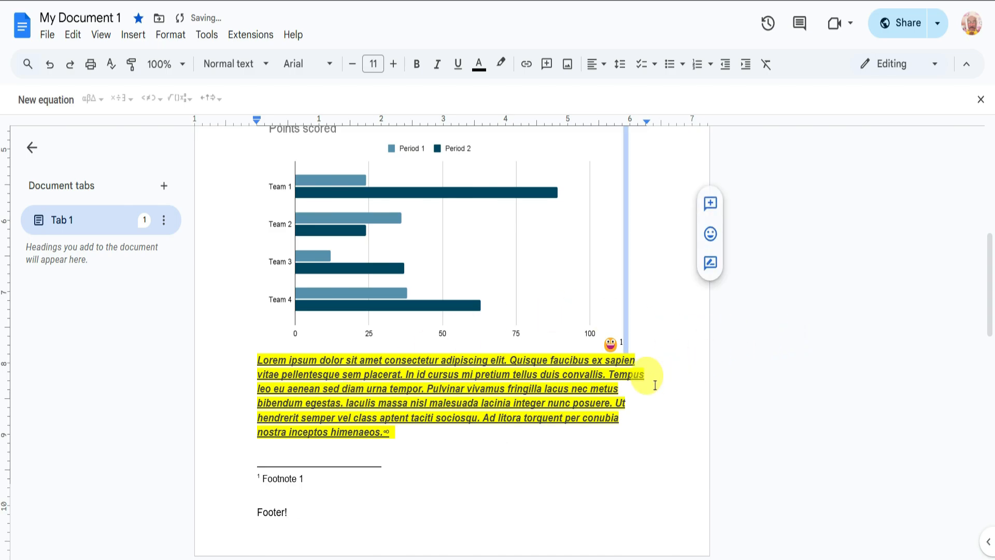
pyautogui.scroll(-8, 450, 405)
pyautogui.scroll(-15, 445, 403)
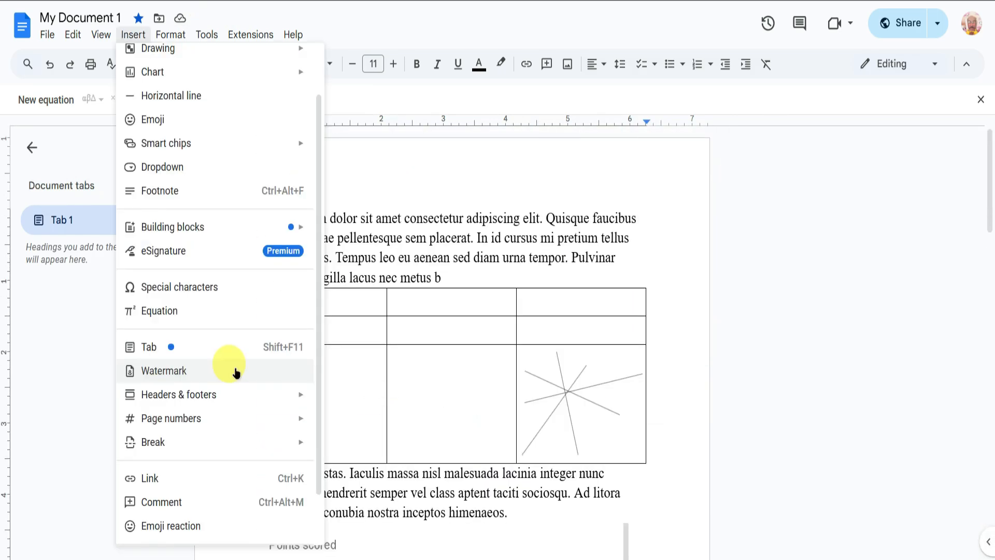
# - Add a text watermark reading "WATERMARK" to the document and look at it on the page
pyautogui.click(236, 369)
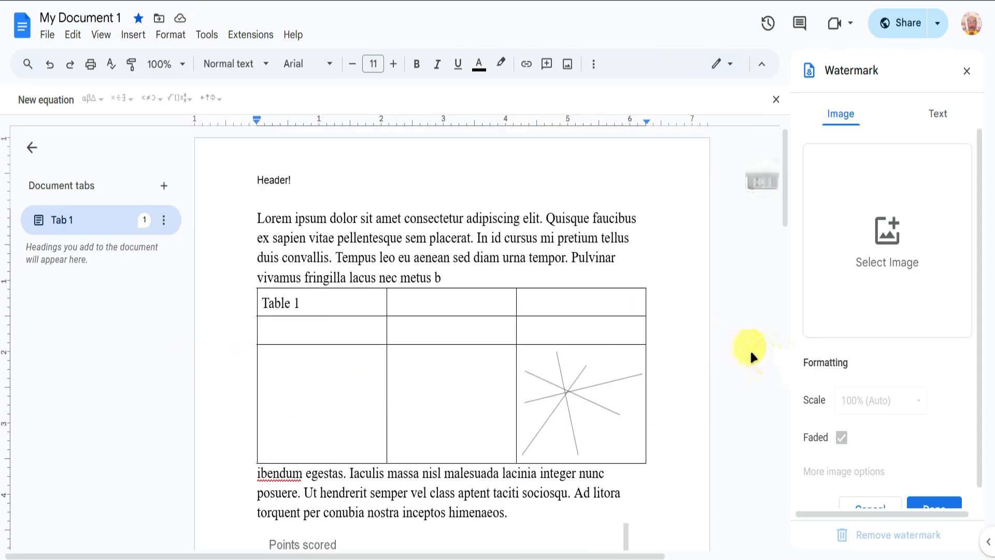
pyautogui.scroll(-1, 849, 274)
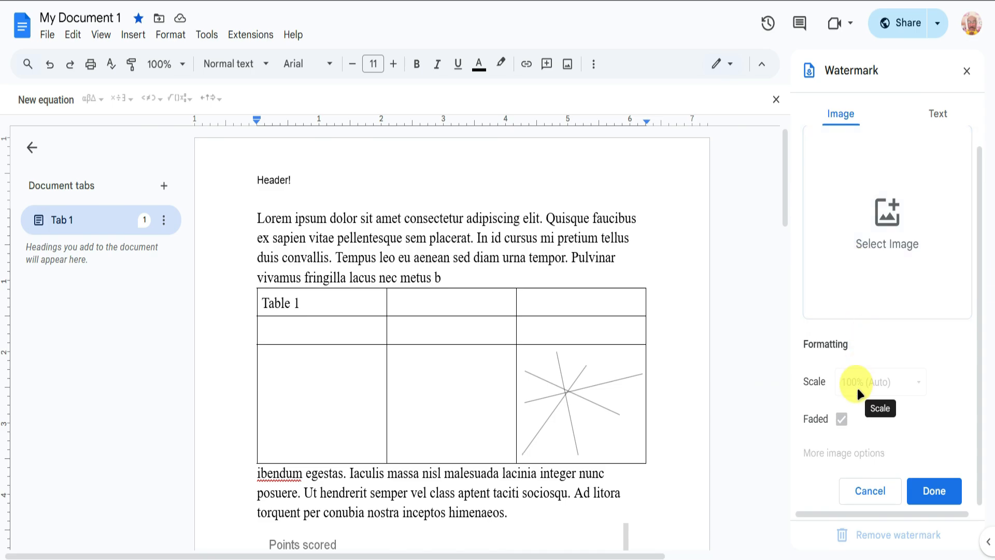
pyautogui.click(938, 116)
pyautogui.click(846, 157)
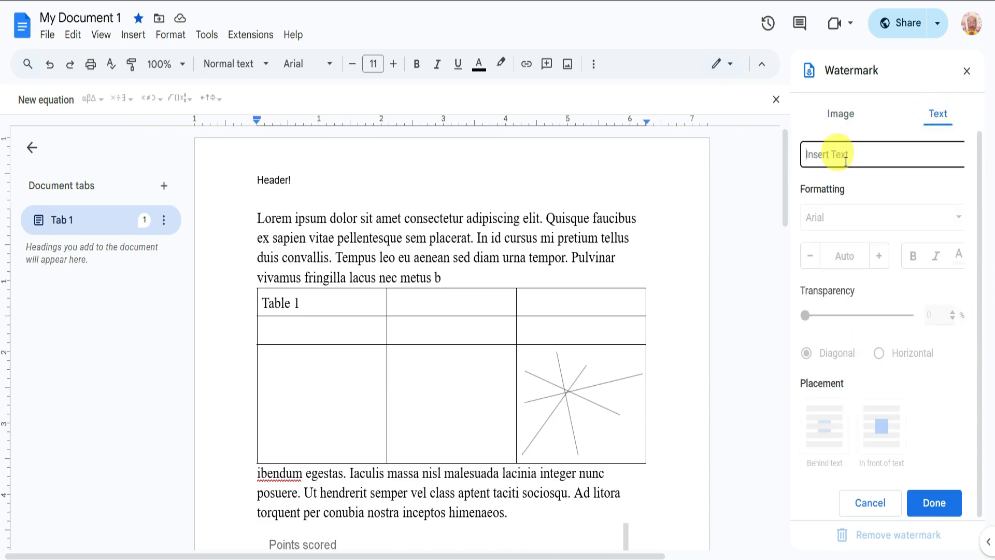
pyautogui.write('WATER')
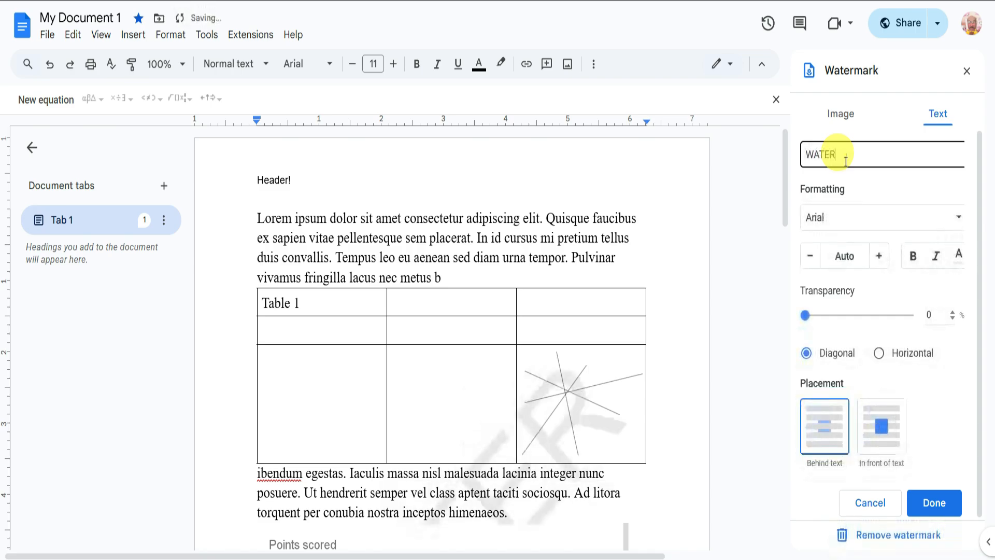
pyautogui.write('MARK')
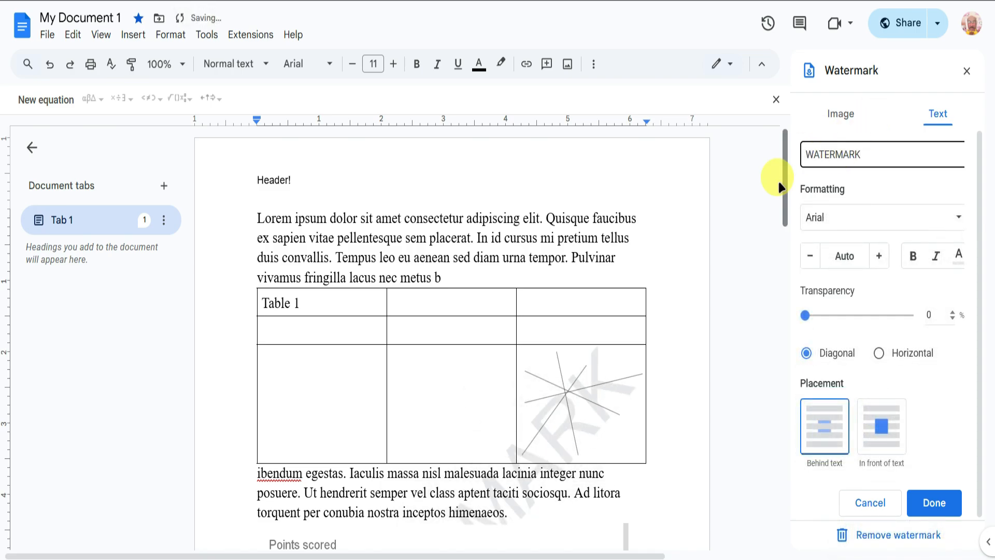
pyautogui.scroll(-3, 584, 315)
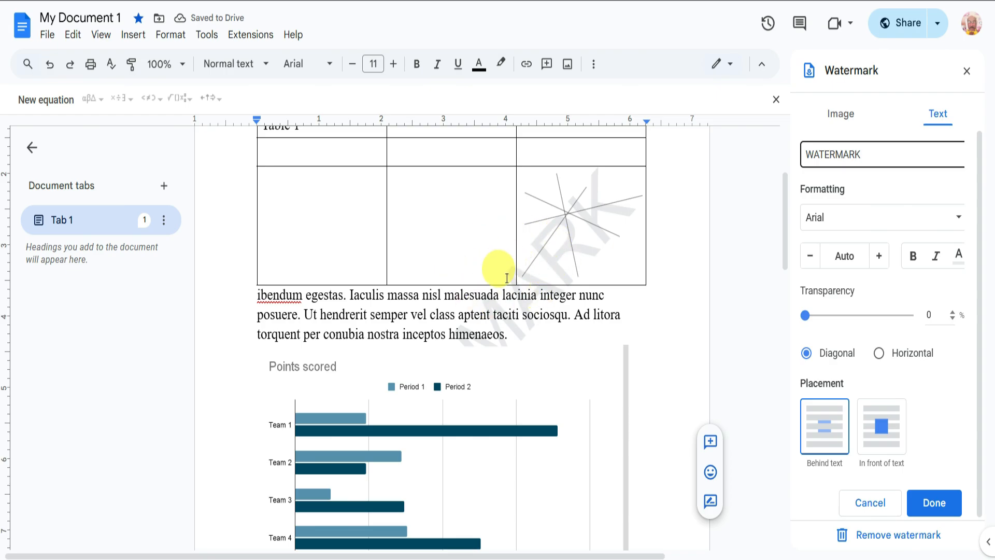
# - Try the watermark in front of the text, set its placement back to Behind text and finish the watermark
pyautogui.click(882, 430)
pyautogui.click(825, 426)
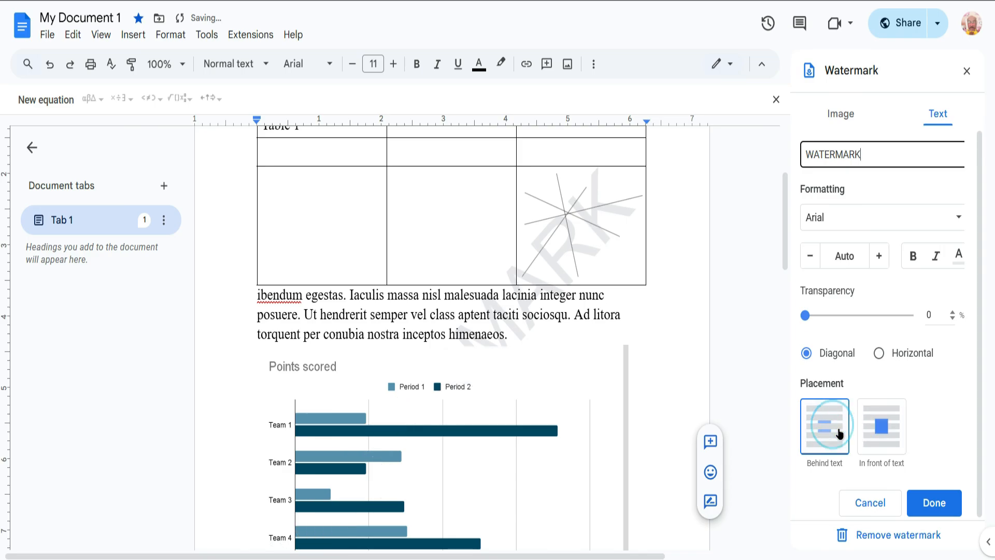
pyautogui.click(829, 310)
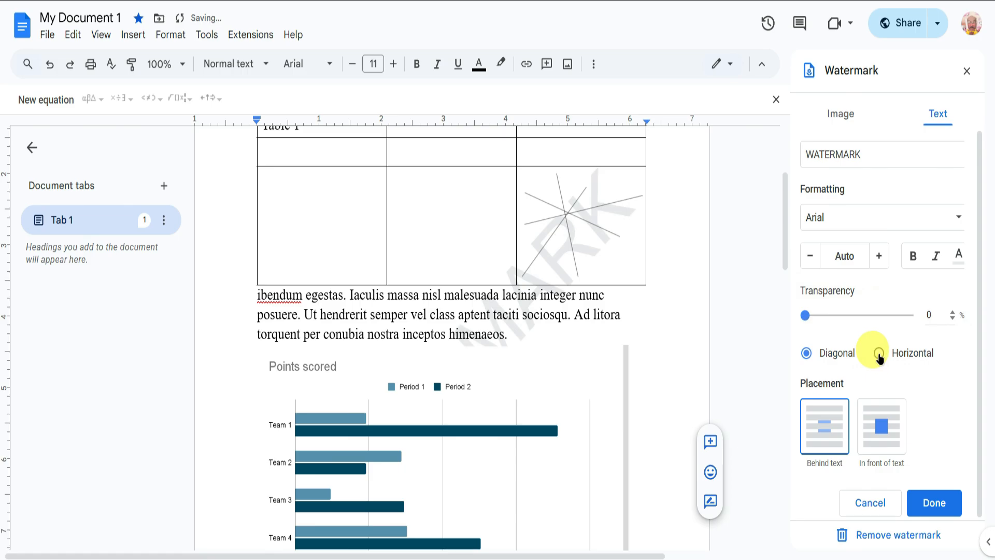
pyautogui.click(844, 225)
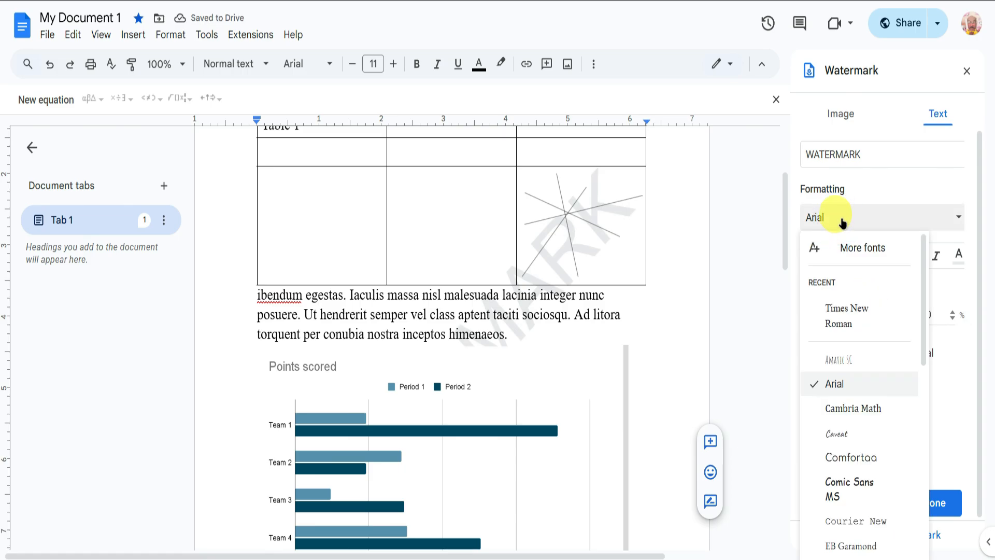
pyautogui.click(841, 221)
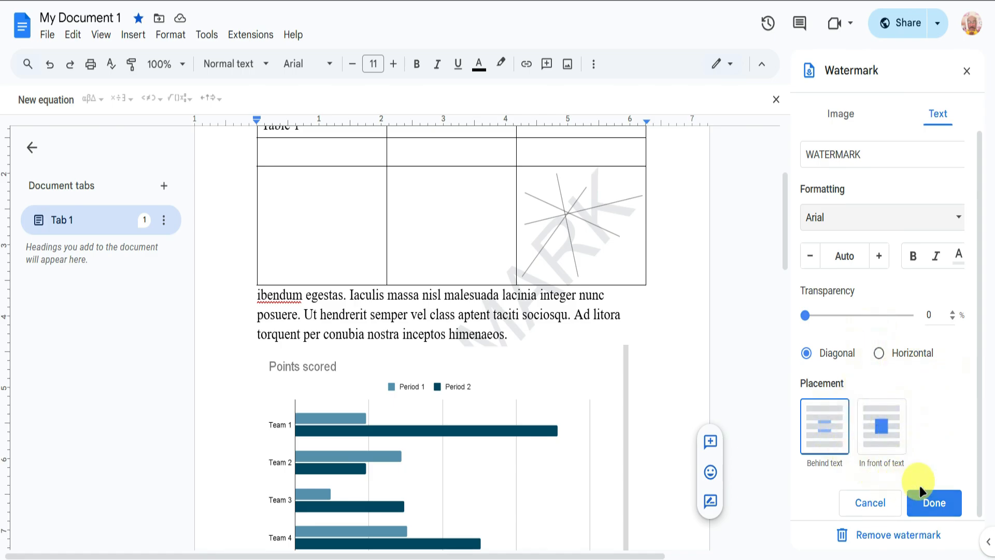
pyautogui.scroll(-3, 546, 353)
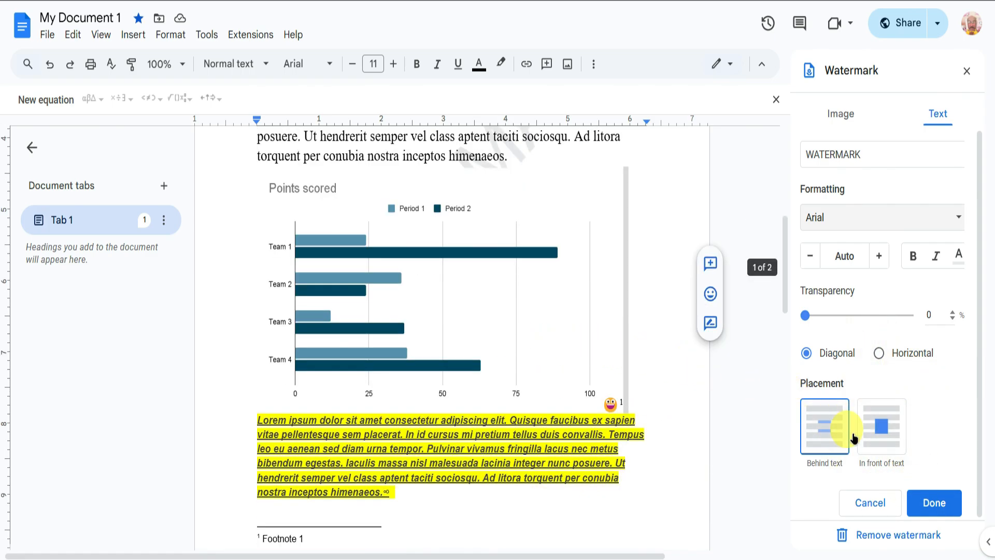
pyautogui.click(939, 502)
# - Add page numbers in the header starting on the first page, return to the document body and check them on both pages
pyautogui.click(133, 34)
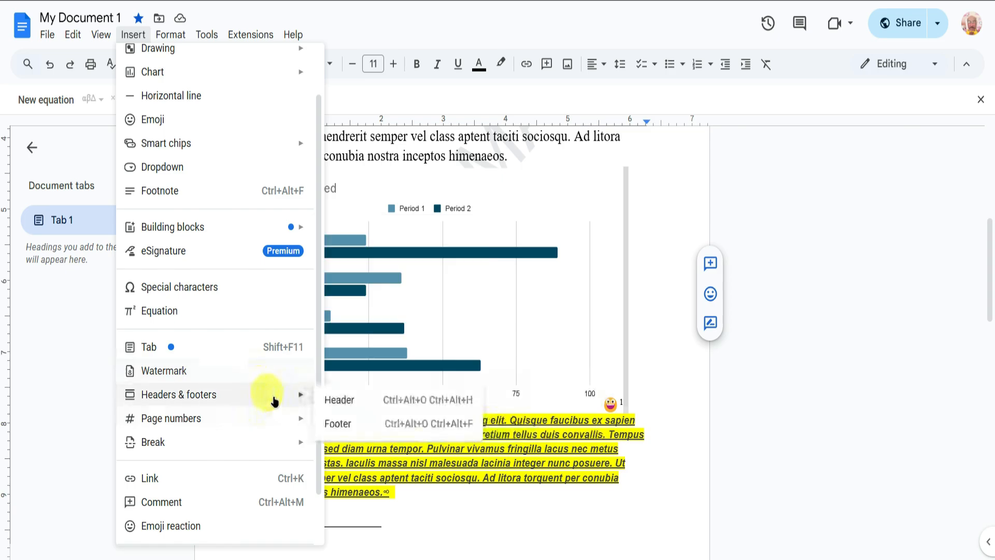
pyautogui.moveTo(266, 418)
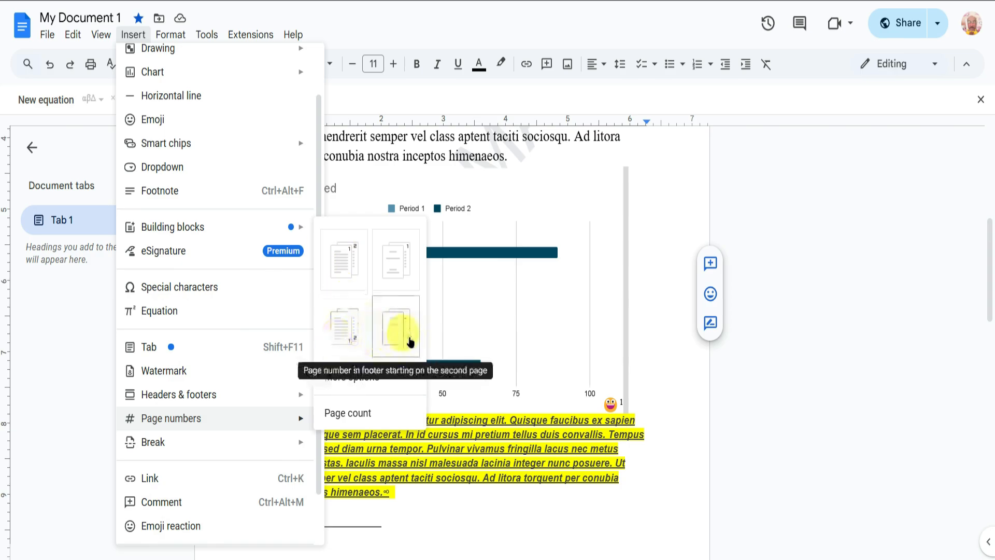
pyautogui.click(350, 265)
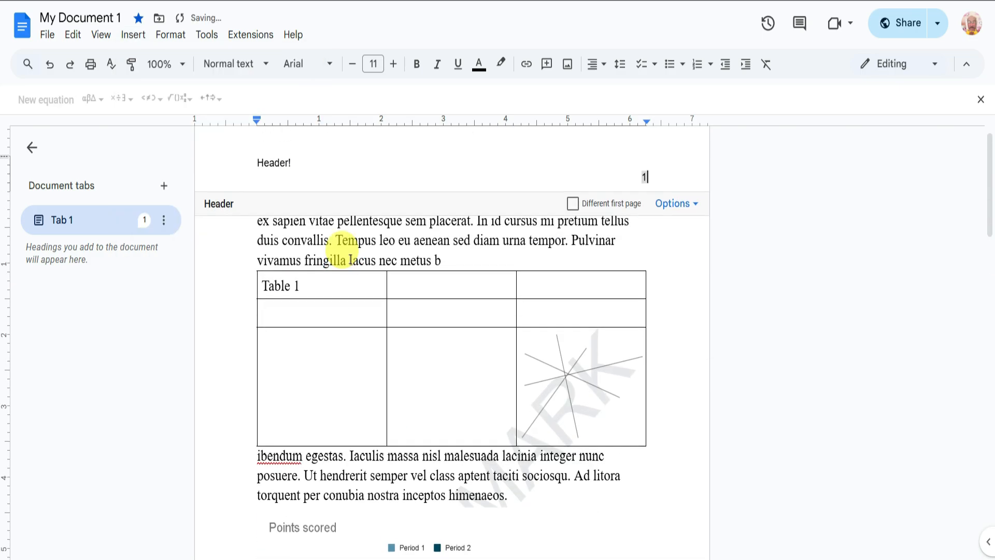
pyautogui.click(680, 271)
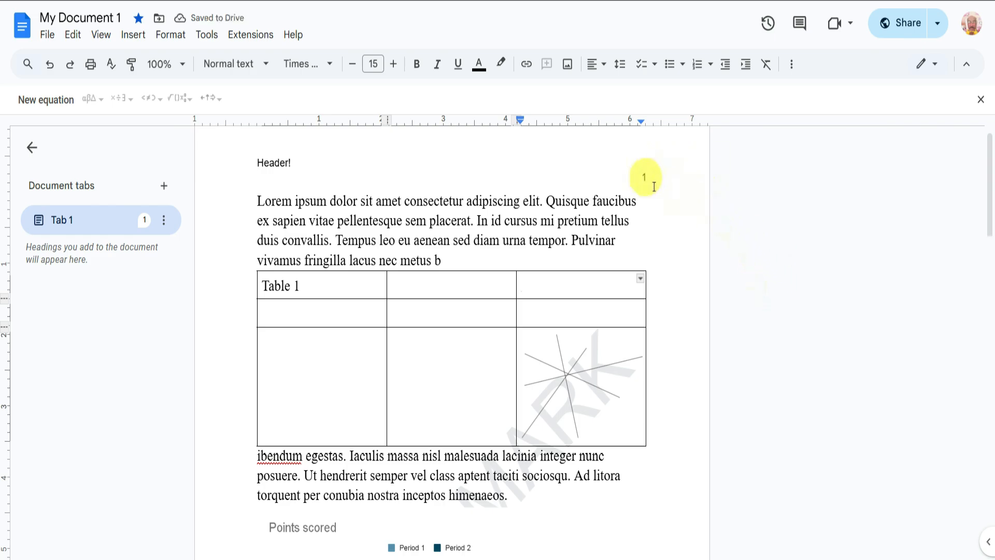
pyautogui.scroll(-15, 646, 181)
pyautogui.scroll(10, 648, 187)
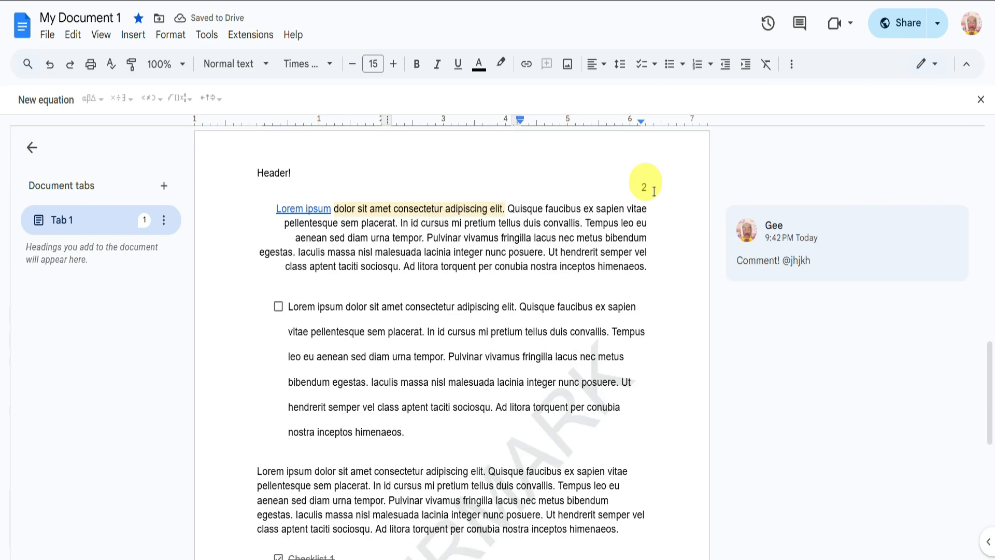
pyautogui.scroll(10, 429, 228)
pyautogui.scroll(-5, 429, 229)
# - Insert a page break before the yellow-highlighted paragraph
pyautogui.click(133, 34)
pyautogui.moveTo(299, 446)
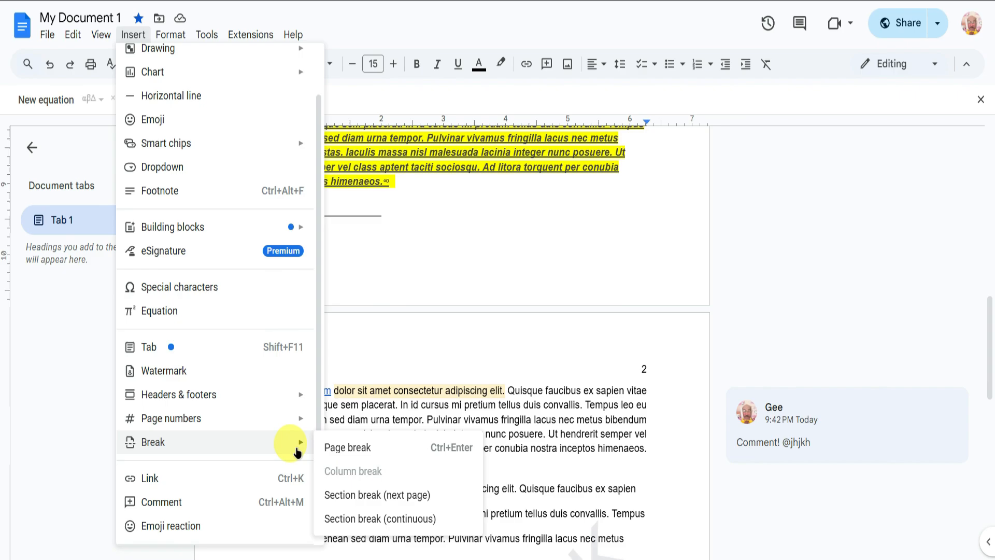
pyautogui.click(356, 447)
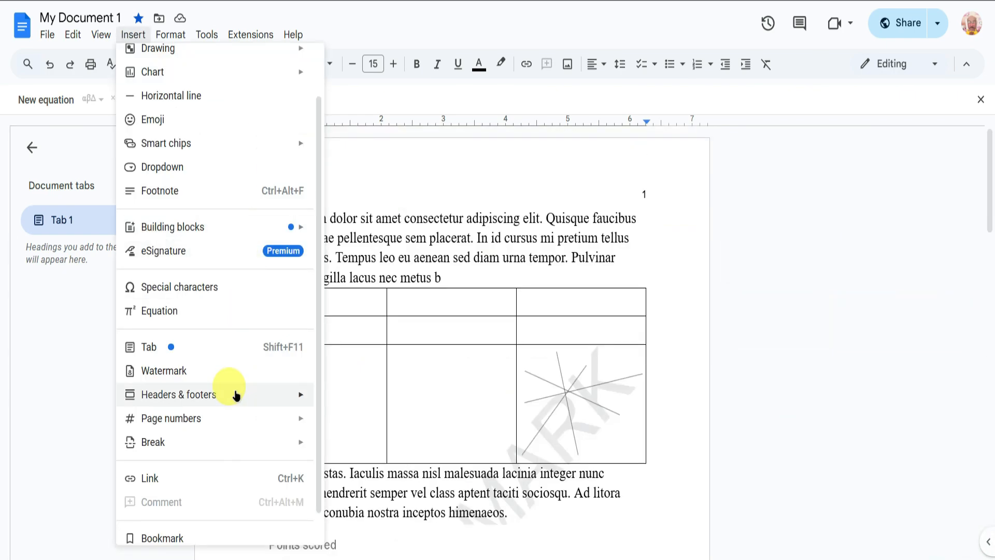
# - Insert a table of contents above the yellow-highlighted paragraph and look over the pages
pyautogui.scroll(-1, 244, 477)
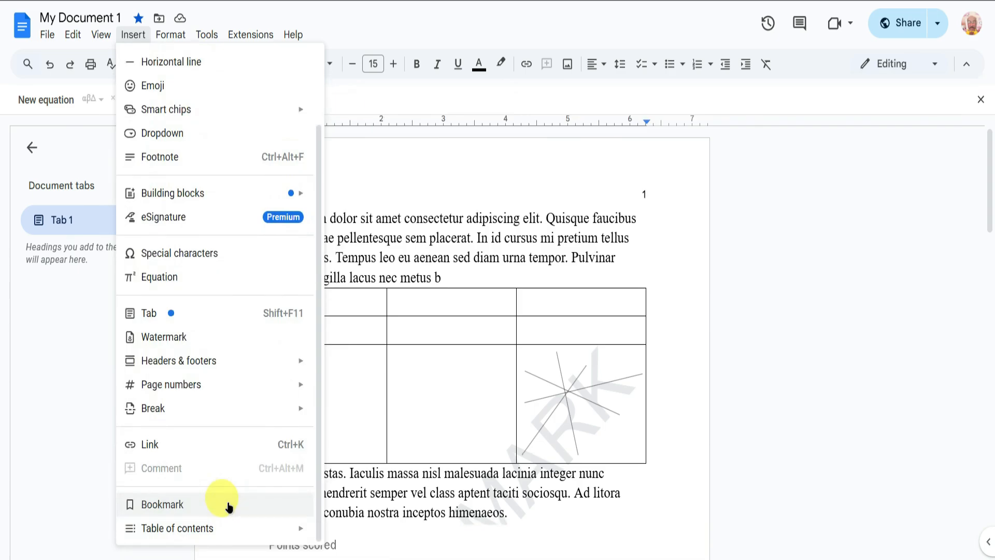
pyautogui.moveTo(270, 526)
pyautogui.click(337, 512)
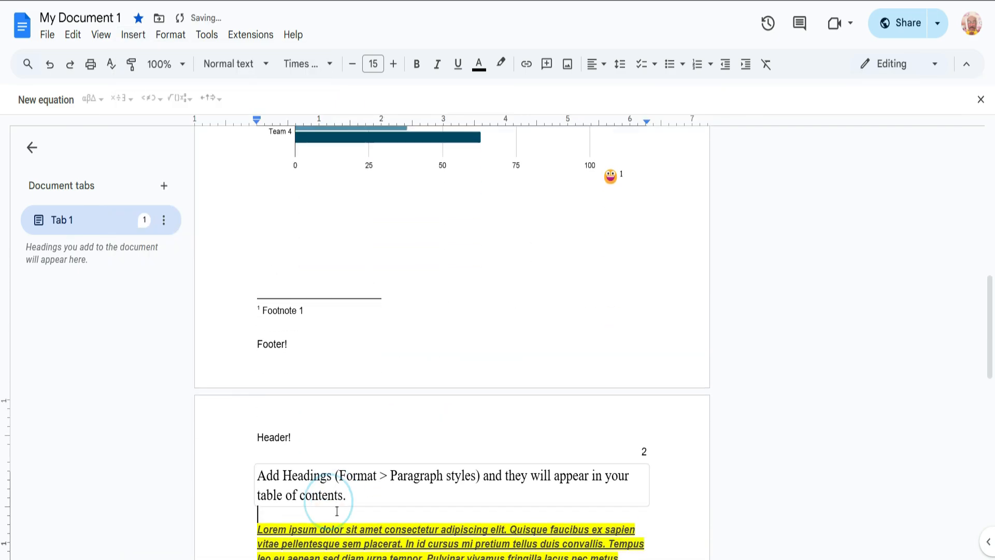
pyautogui.scroll(10, 363, 417)
pyautogui.scroll(-20, 363, 420)
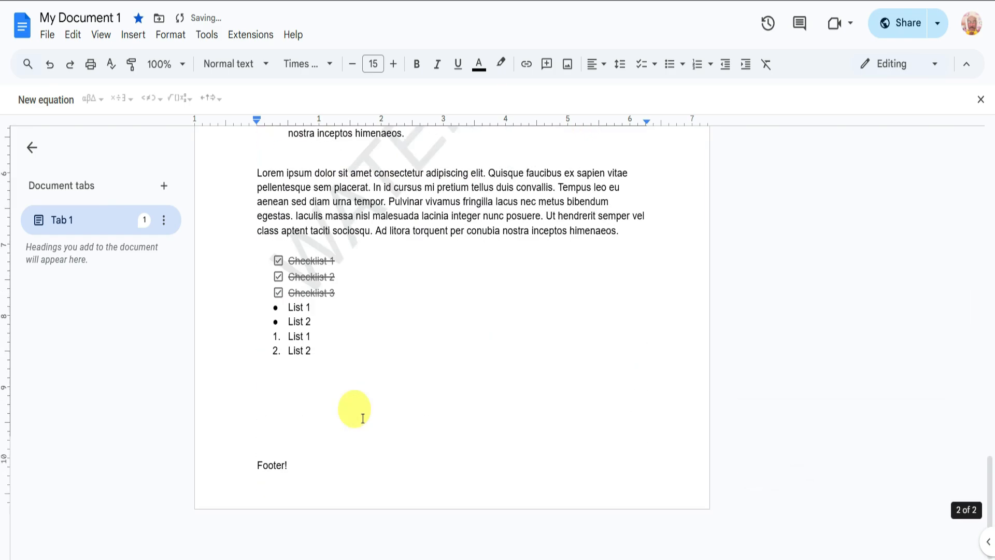
pyautogui.scroll(10, 362, 418)
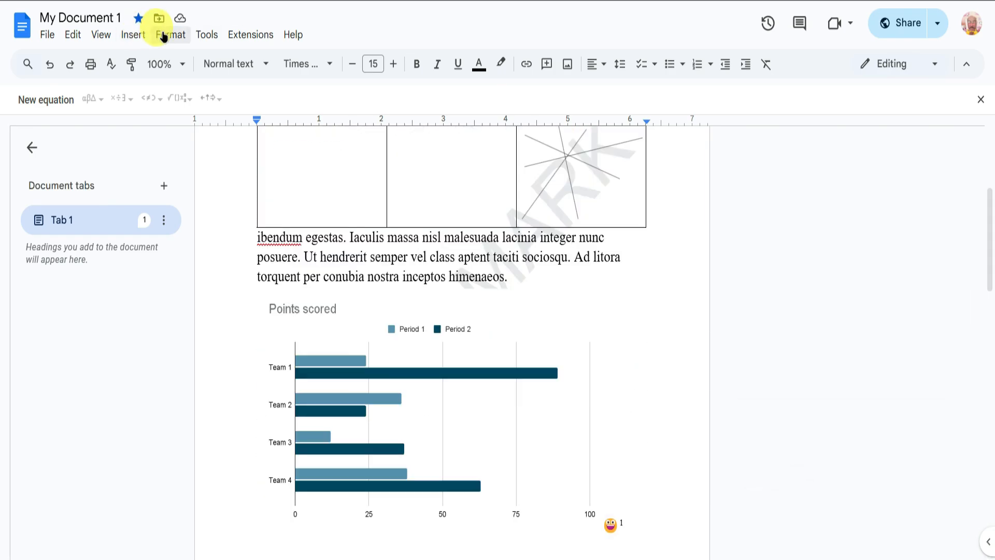
pyautogui.click(164, 36)
pyautogui.moveTo(262, 61)
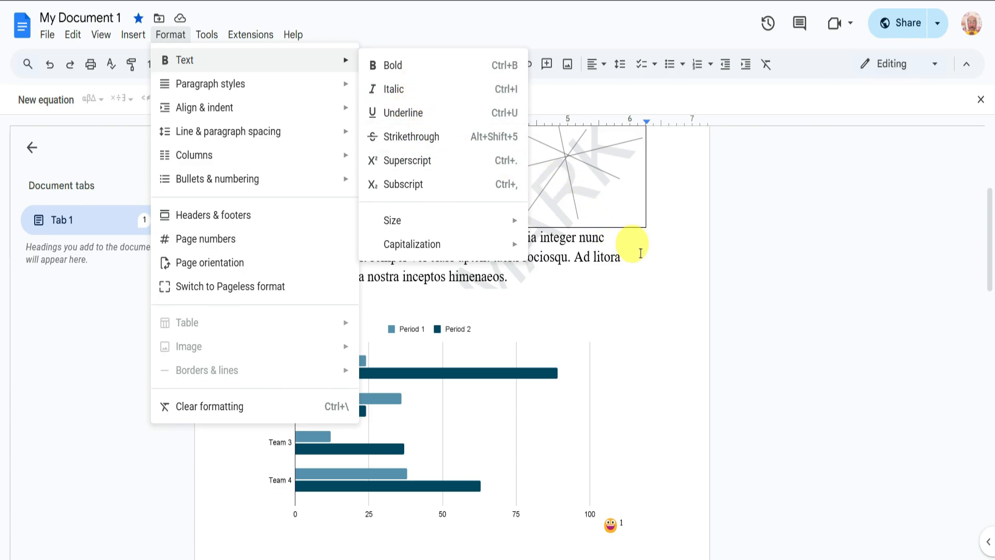
pyautogui.click(643, 261)
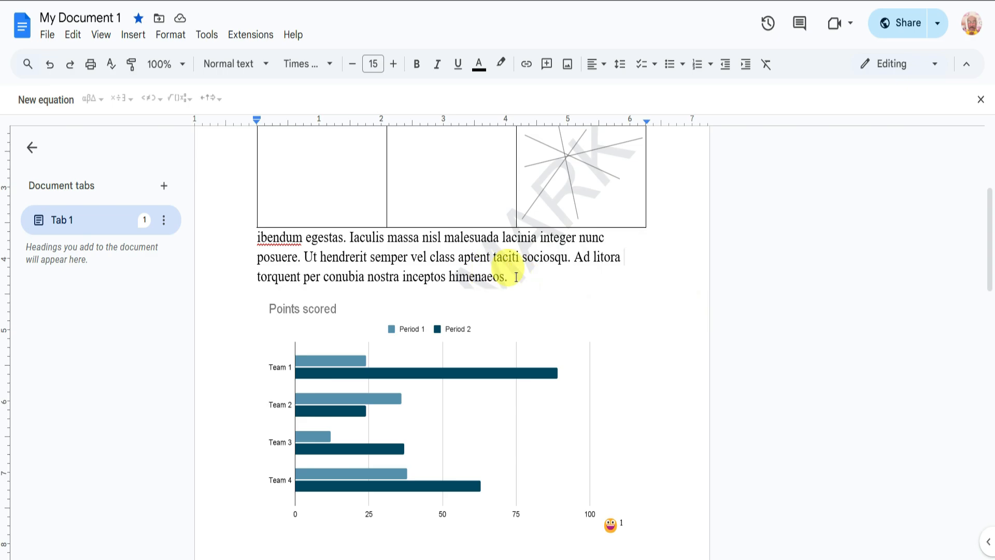
# - Apply strikethrough to the whole paragraph between the table and the chart
pyautogui.moveTo(511, 277); pyautogui.dragTo(249, 236)
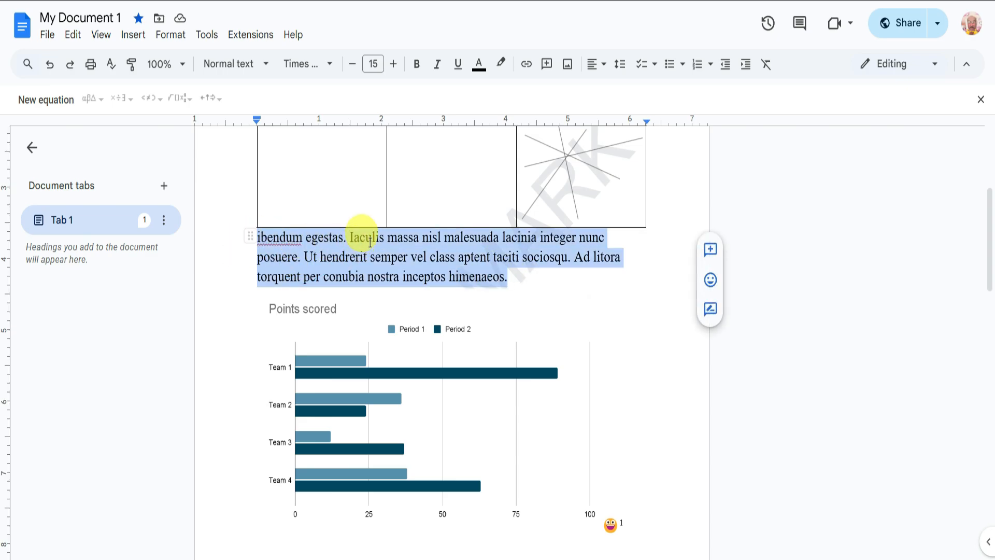
pyautogui.click(171, 34)
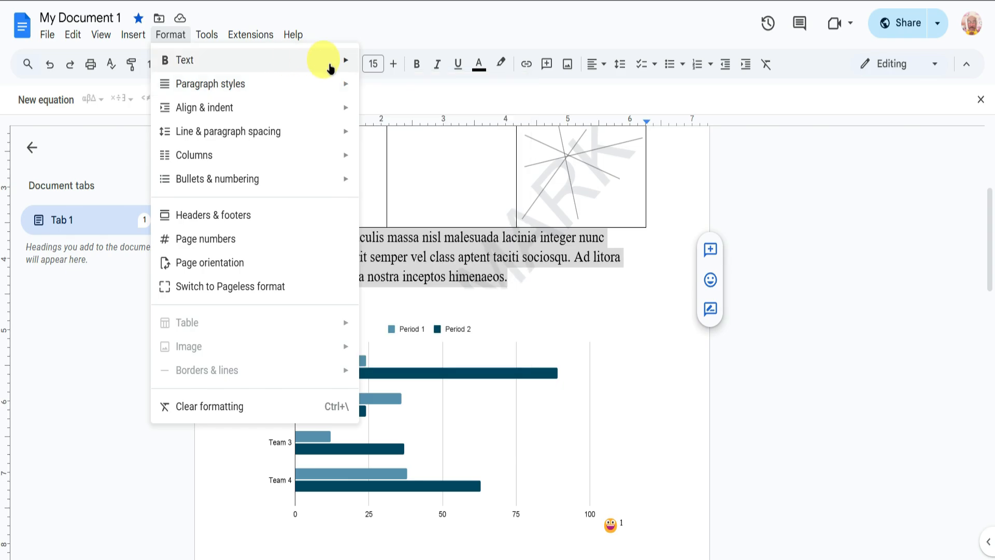
pyautogui.moveTo(329, 63)
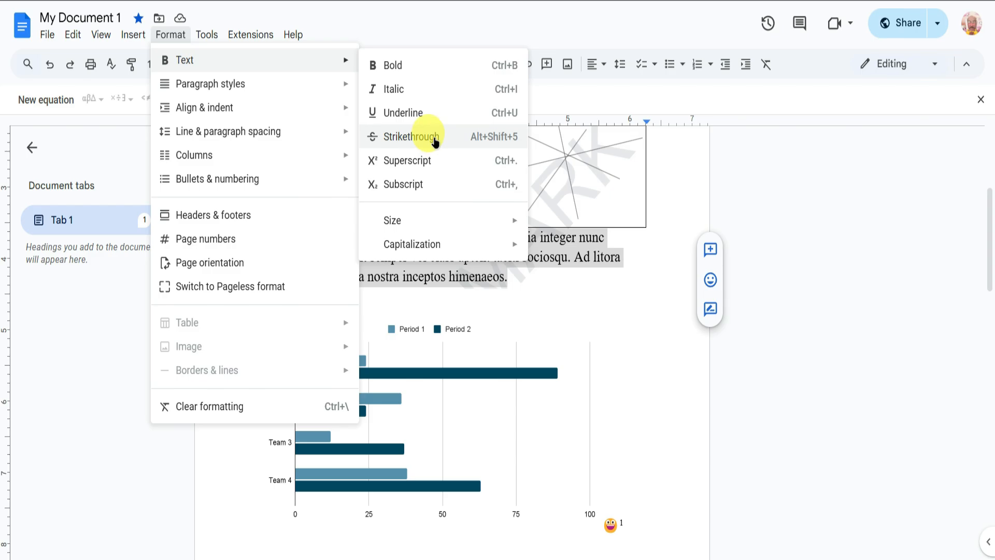
pyautogui.click(434, 140)
# - Change the capitalization of the selected struck-through paragraph to UPPERCASE
pyautogui.click(174, 34)
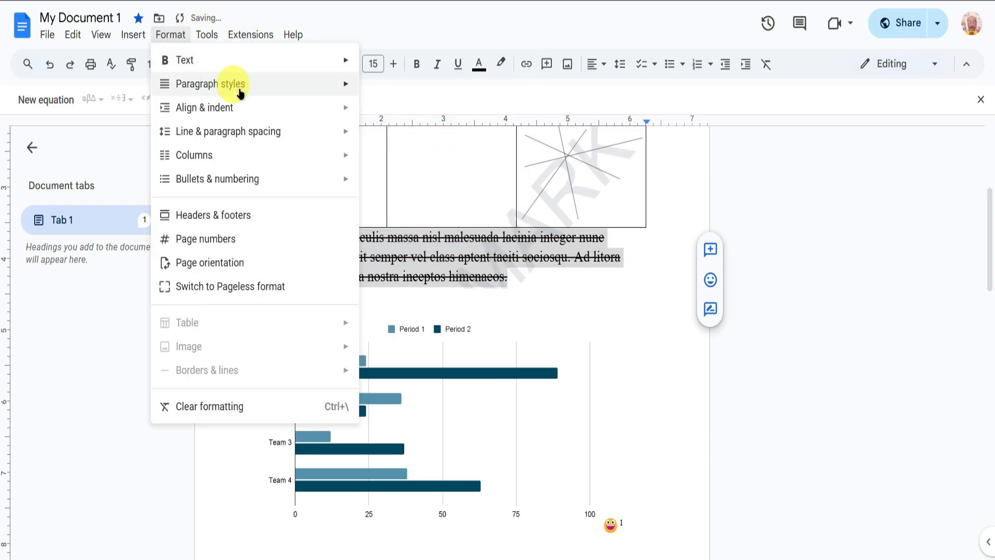
pyautogui.moveTo(353, 65)
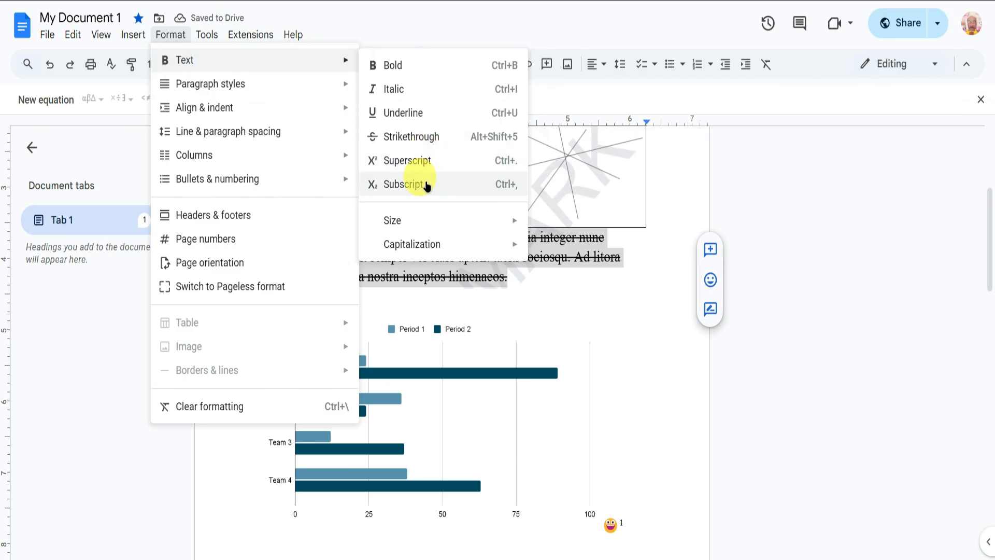
pyautogui.moveTo(500, 254)
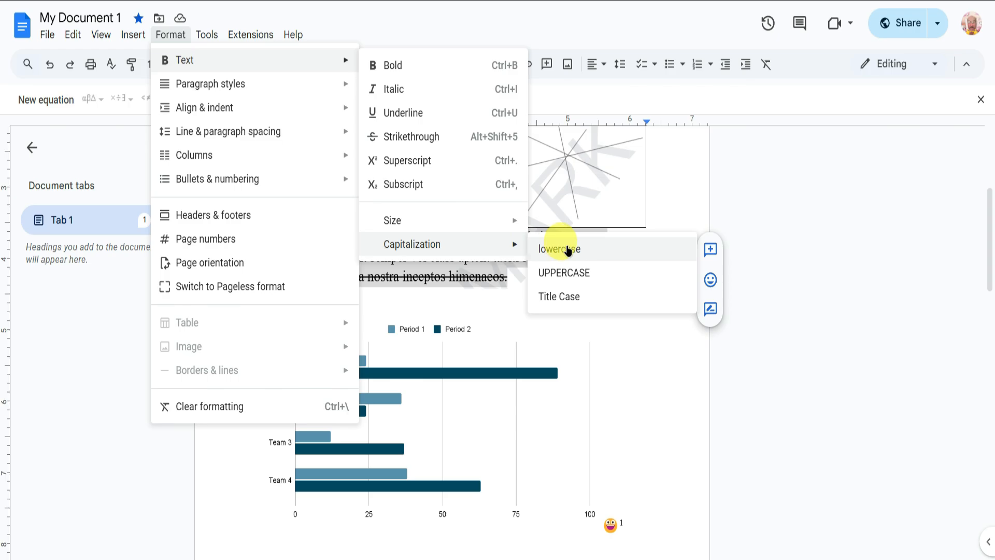
pyautogui.click(573, 272)
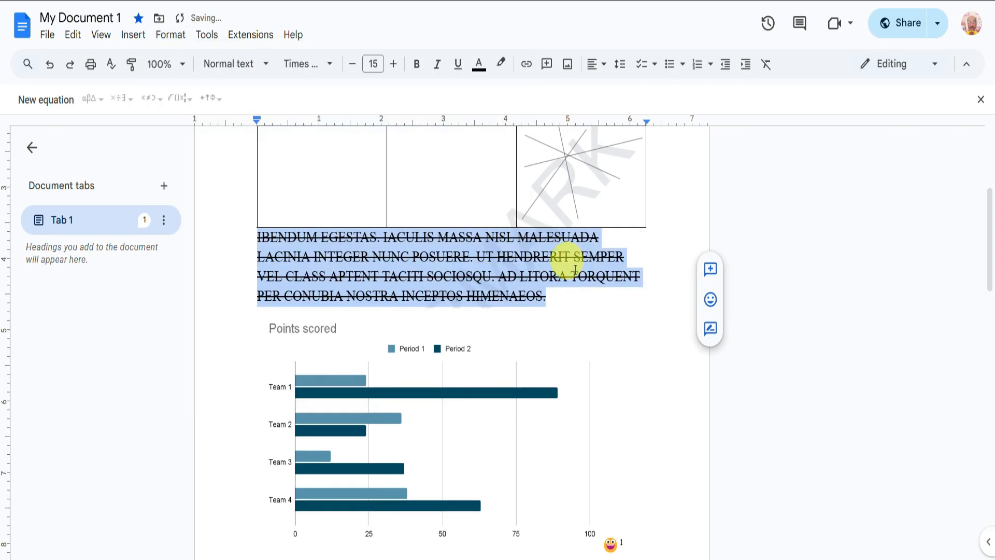
# - Examine the available formatting options for capitalization, paragraph styles, alignment and indent, line spacing, columns, and bullets and numbering
pyautogui.click(171, 34)
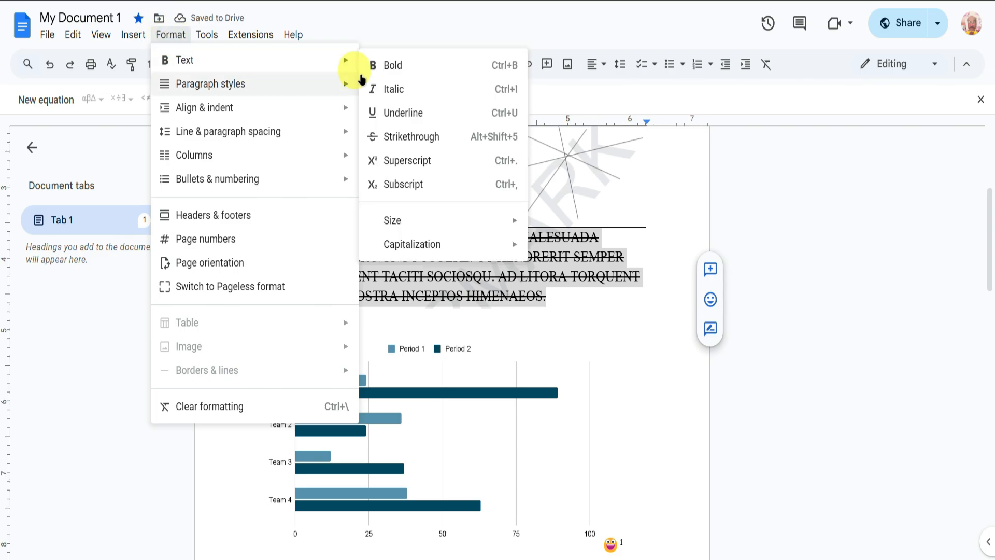
pyautogui.moveTo(470, 248)
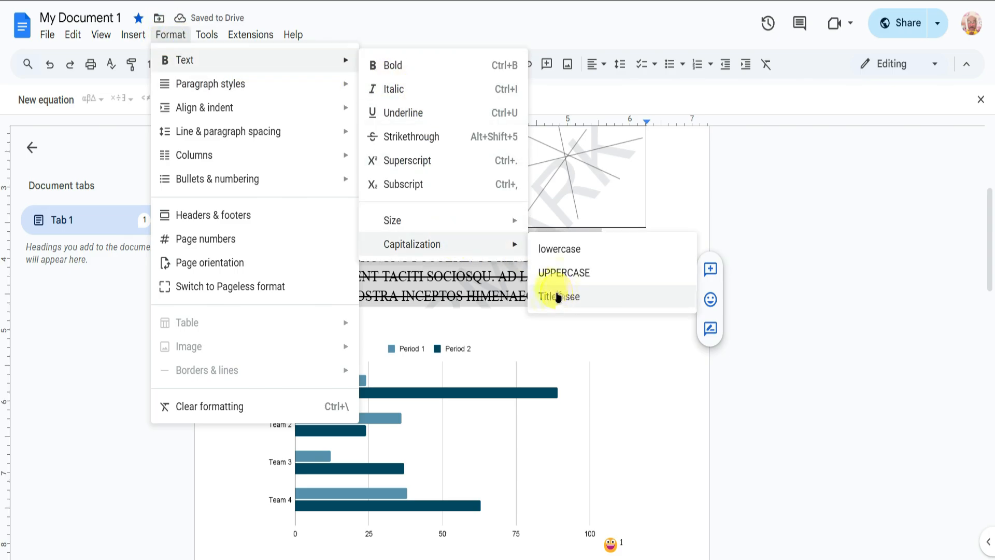
pyautogui.moveTo(296, 92)
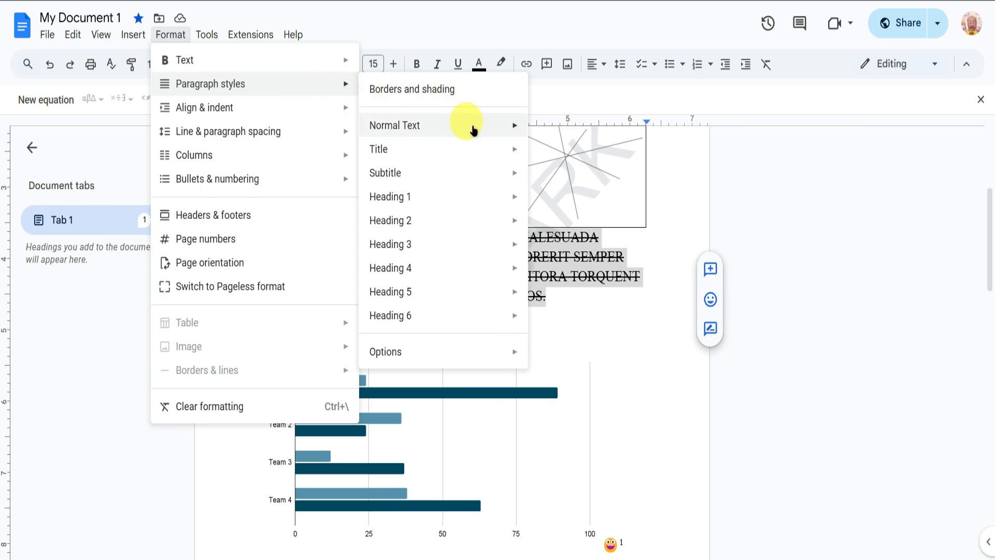
pyautogui.moveTo(487, 134)
pyautogui.moveTo(512, 157)
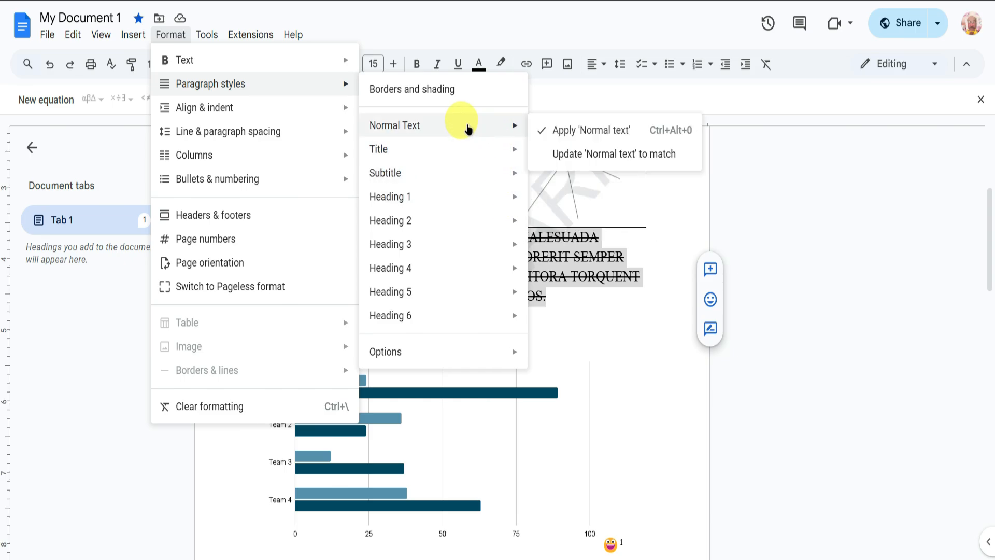
pyautogui.moveTo(339, 114)
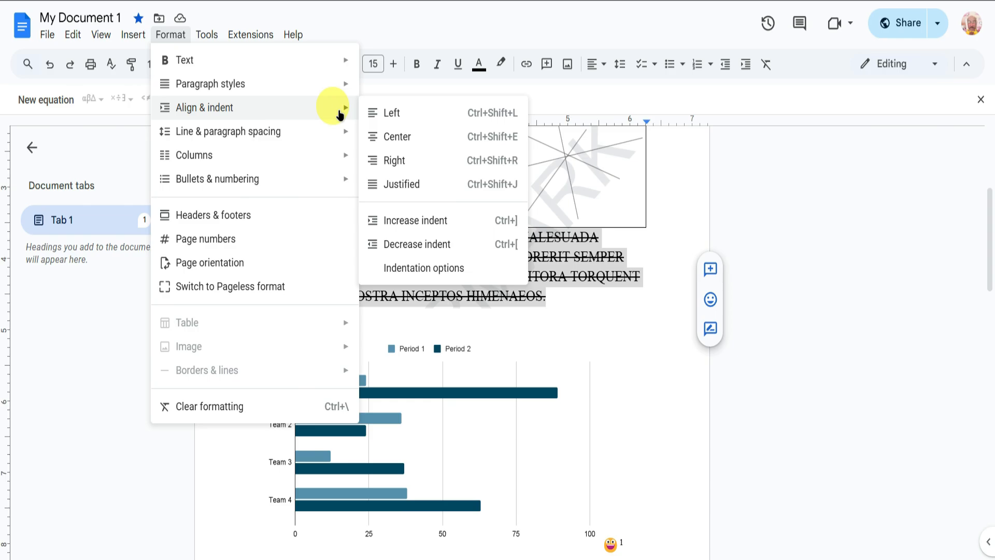
pyautogui.moveTo(342, 141)
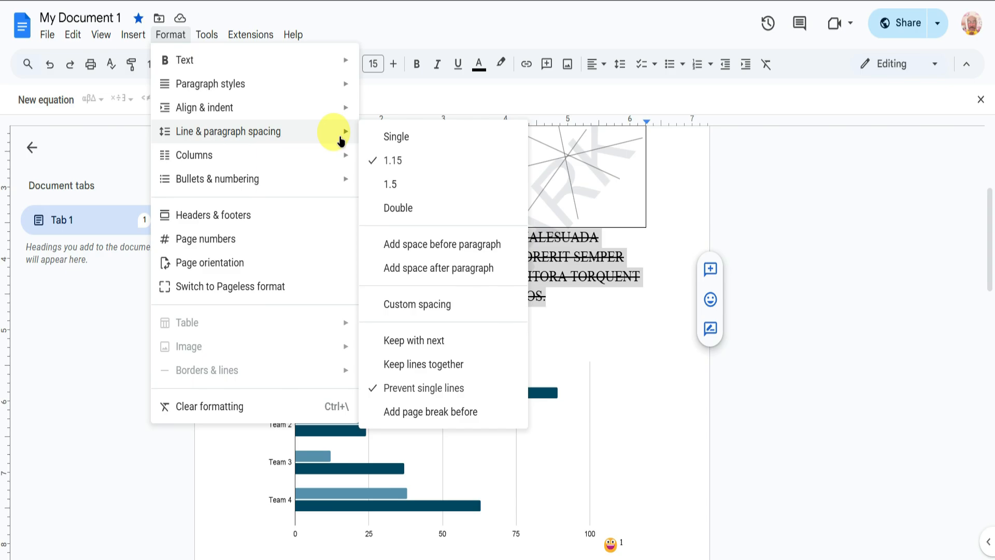
pyautogui.moveTo(337, 165)
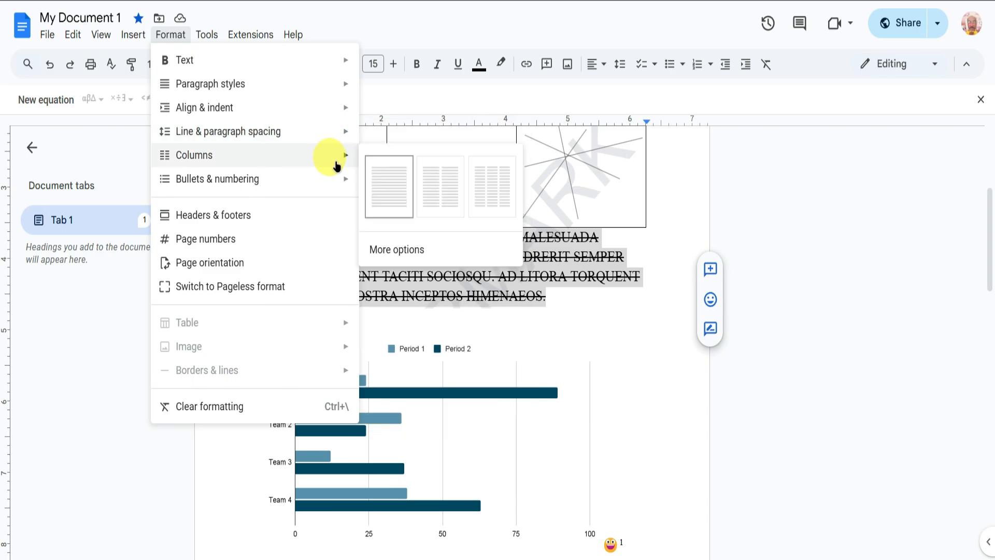
pyautogui.moveTo(338, 187)
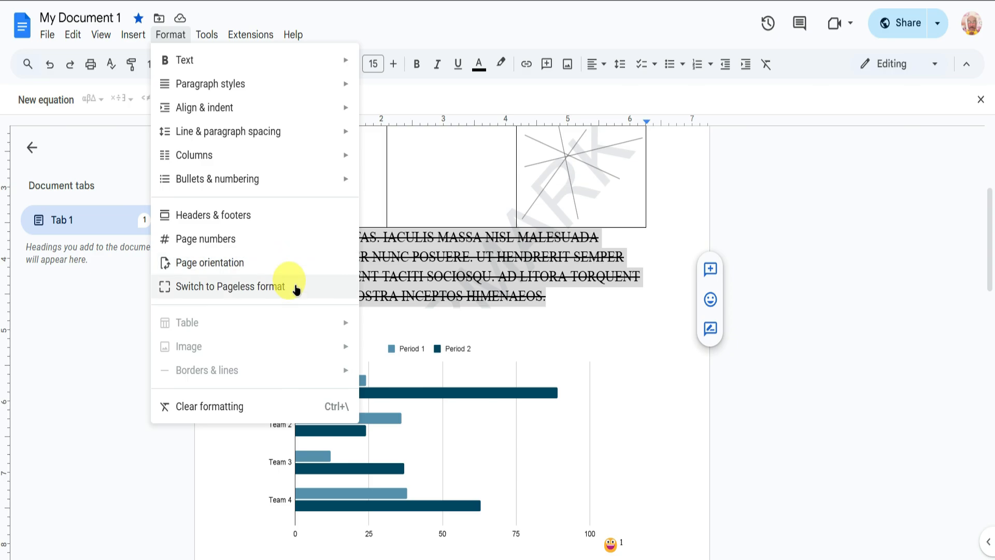
pyautogui.click(111, 369)
# - Look over the document tools, open the Translate document dialog and close it without translating
pyautogui.click(201, 35)
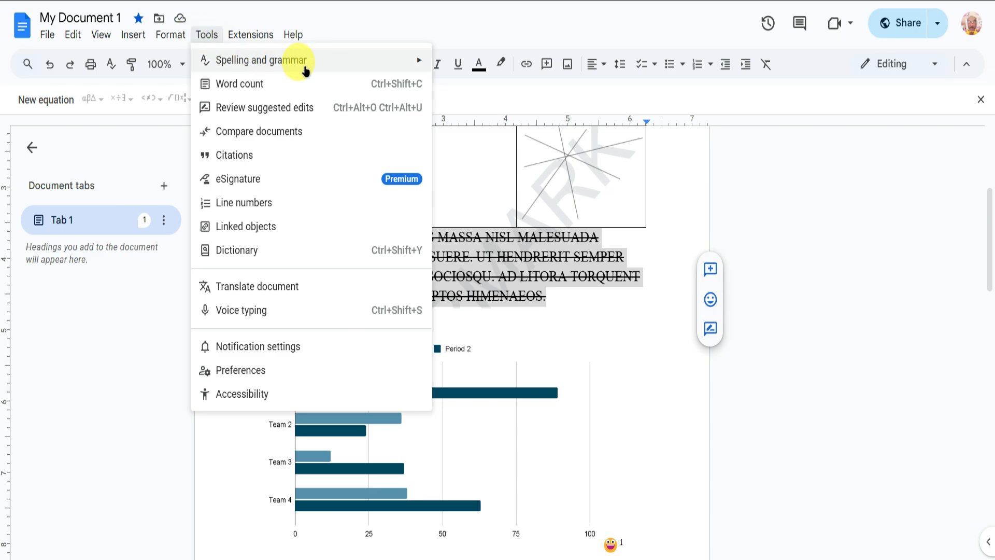
pyautogui.moveTo(305, 73)
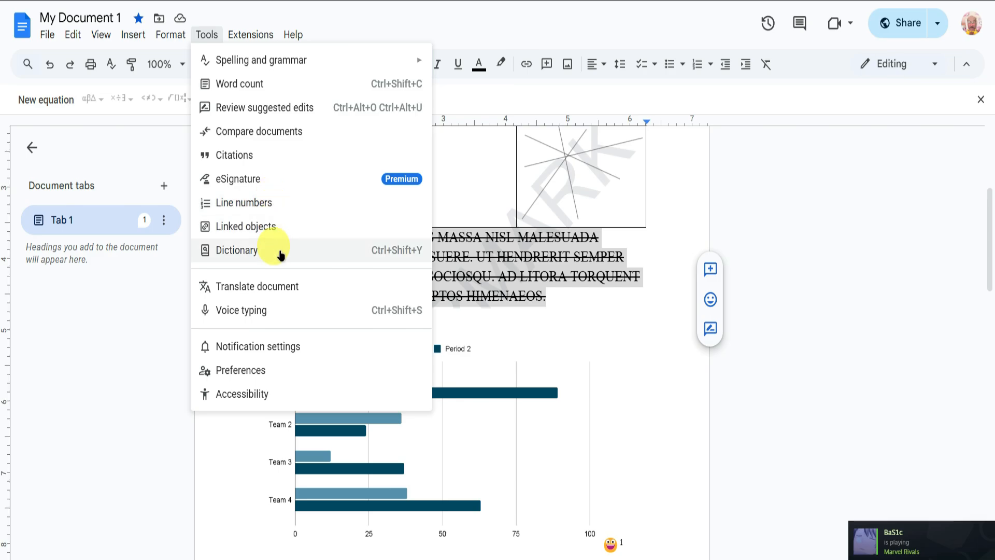
pyautogui.click(275, 284)
pyautogui.click(405, 148)
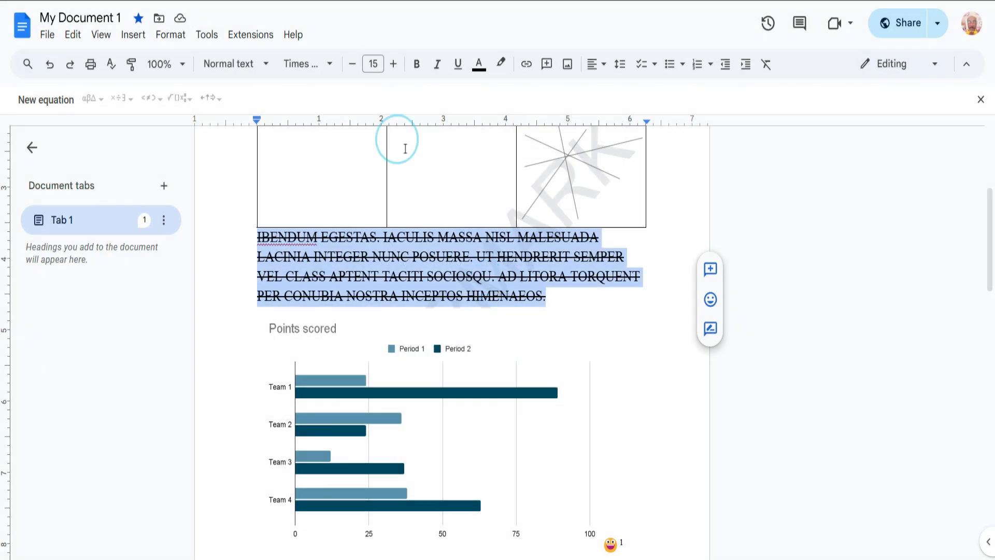
# - Browse the Docs add-ons in the Google Workspace Marketplace and close it without installing any
pyautogui.click(207, 35)
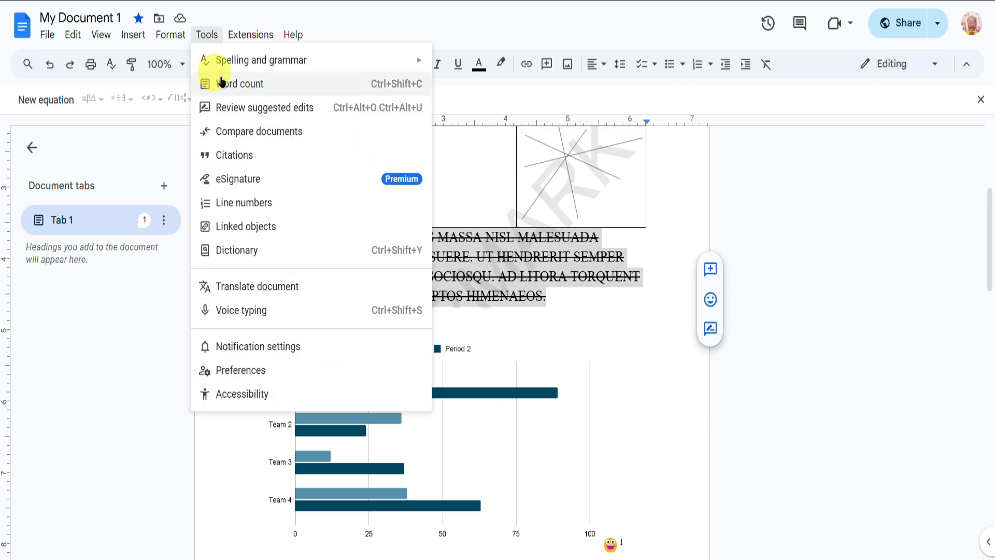
pyautogui.moveTo(254, 35)
pyautogui.moveTo(271, 57)
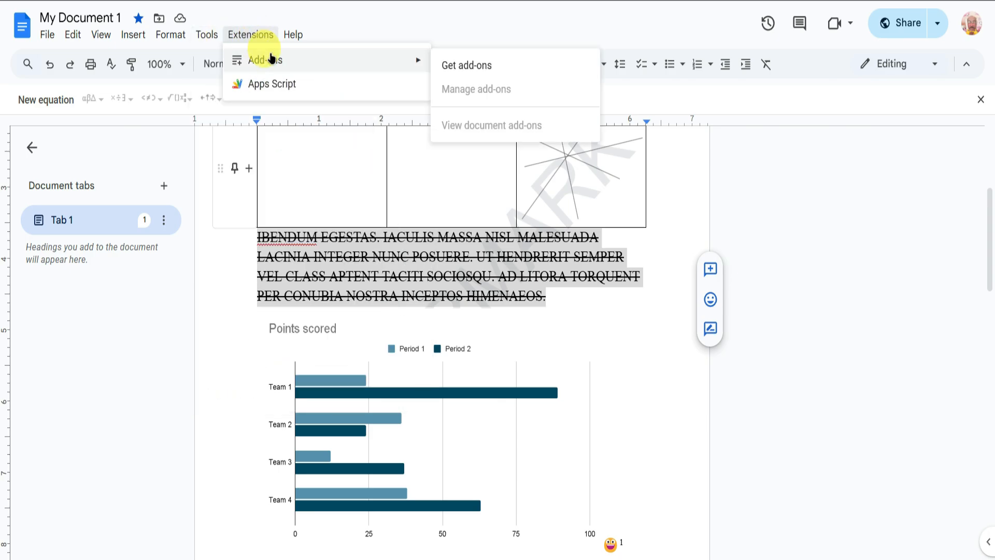
pyautogui.click(493, 65)
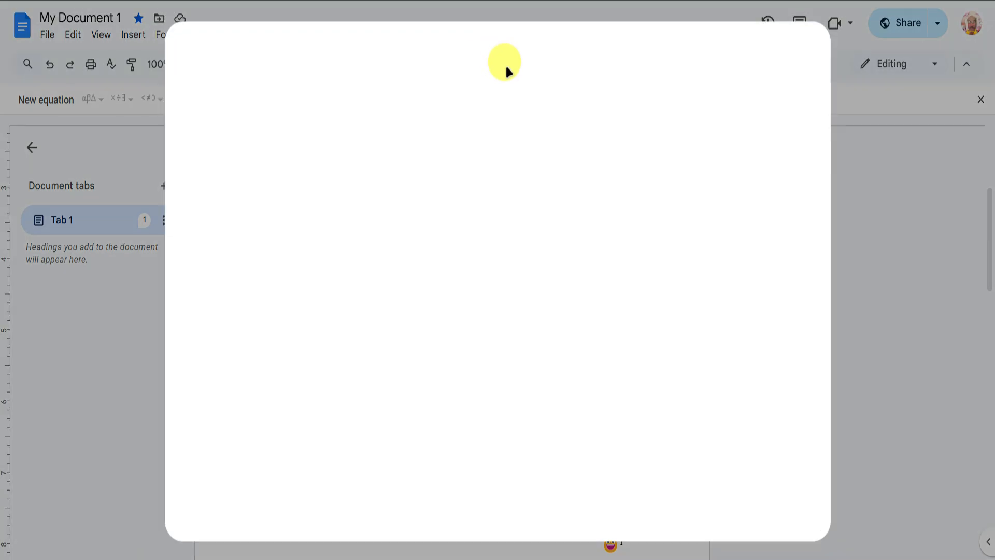
pyautogui.scroll(-5, 704, 292)
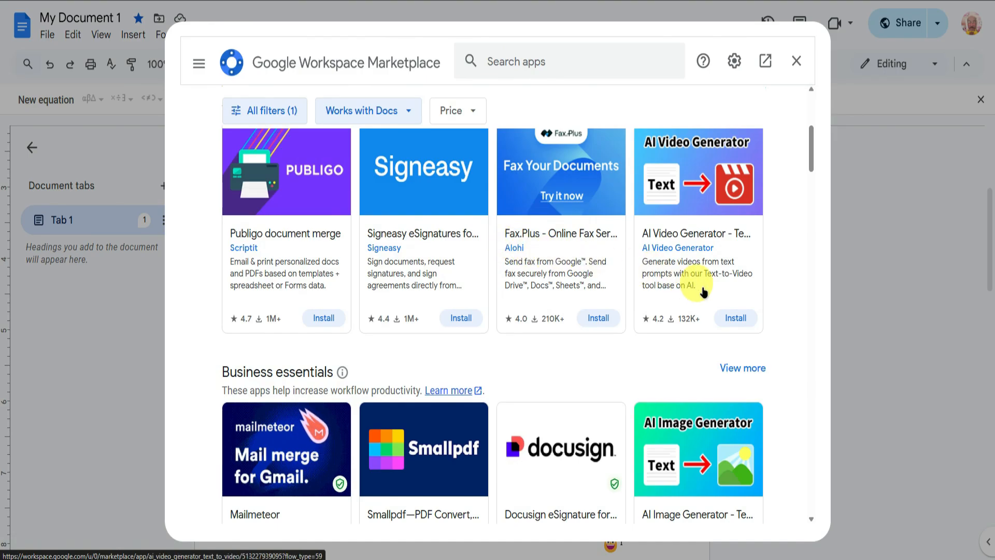
pyautogui.scroll(-5, 772, 275)
pyautogui.scroll(6, 772, 278)
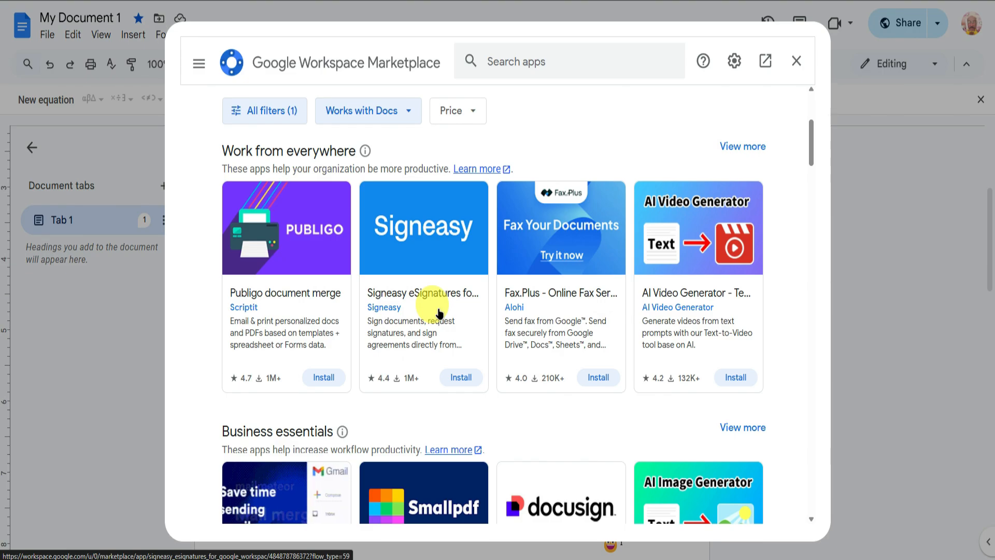
pyautogui.scroll(-1, 440, 313)
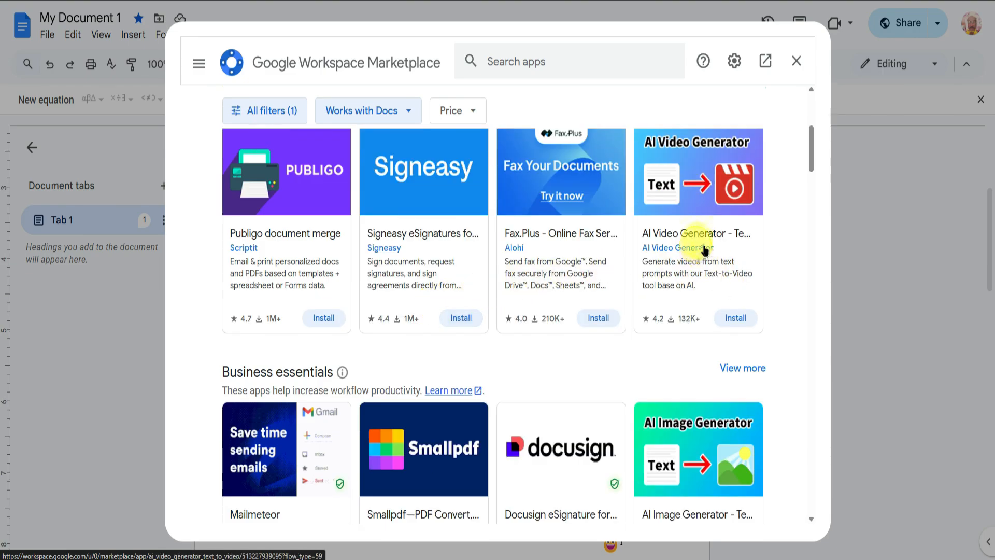
pyautogui.scroll(-3, 584, 270)
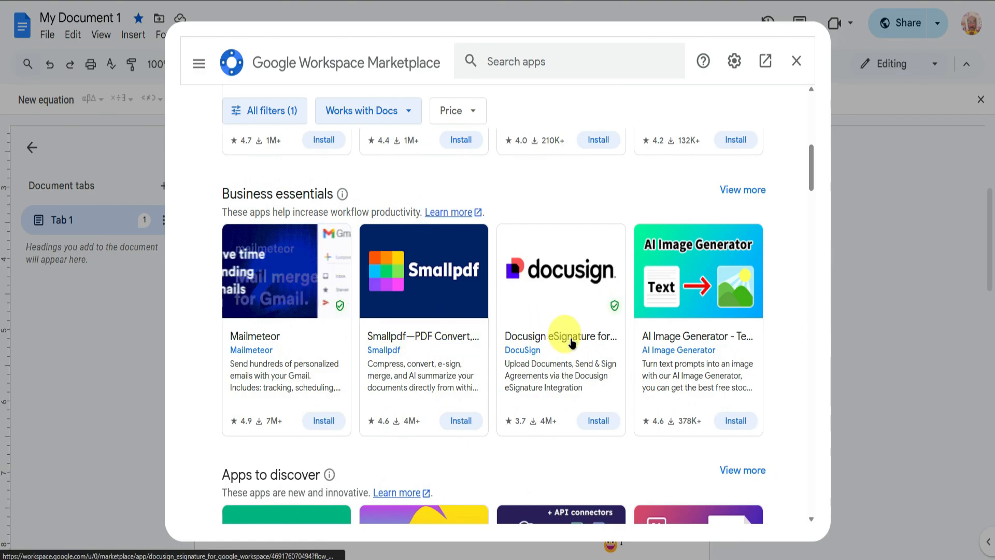
pyautogui.scroll(-15, 564, 334)
pyautogui.scroll(15, 381, 247)
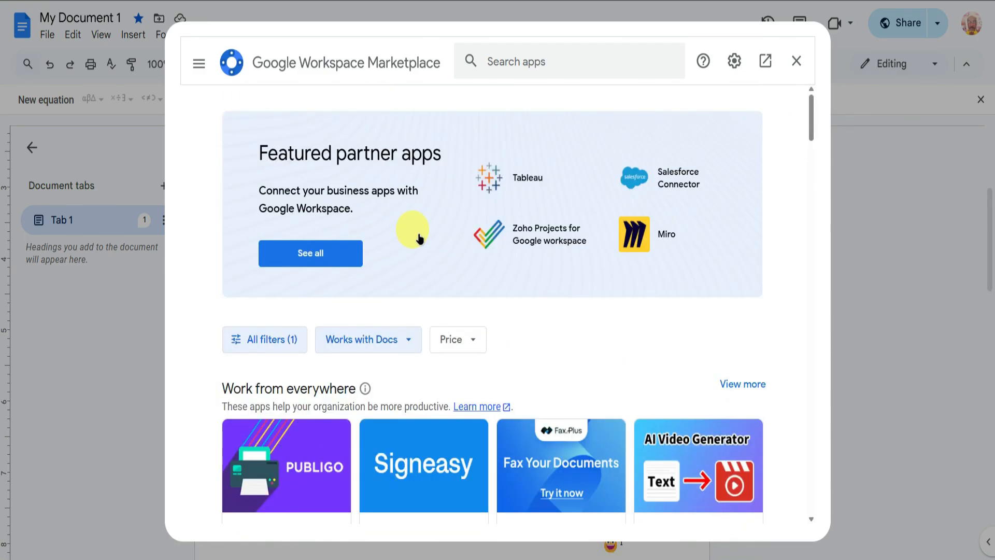
pyautogui.click(796, 61)
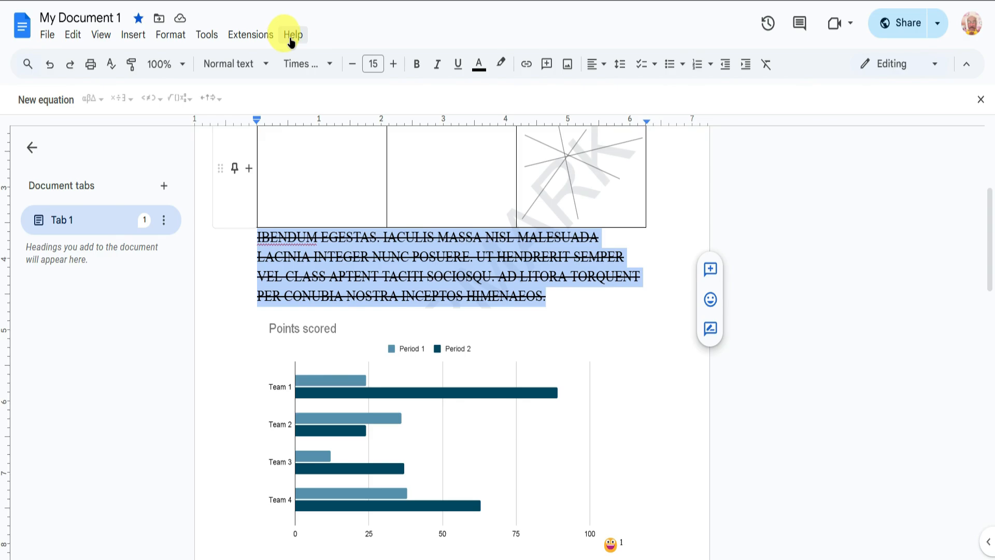
# - Open the command search and the Docs Help window, dismissing each without looking anything up
pyautogui.click(292, 37)
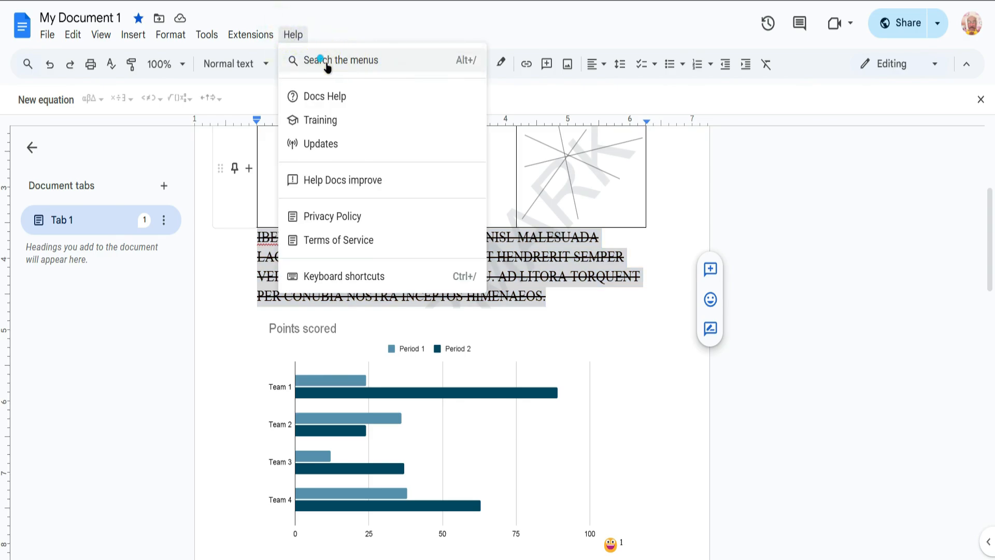
pyautogui.click(364, 62)
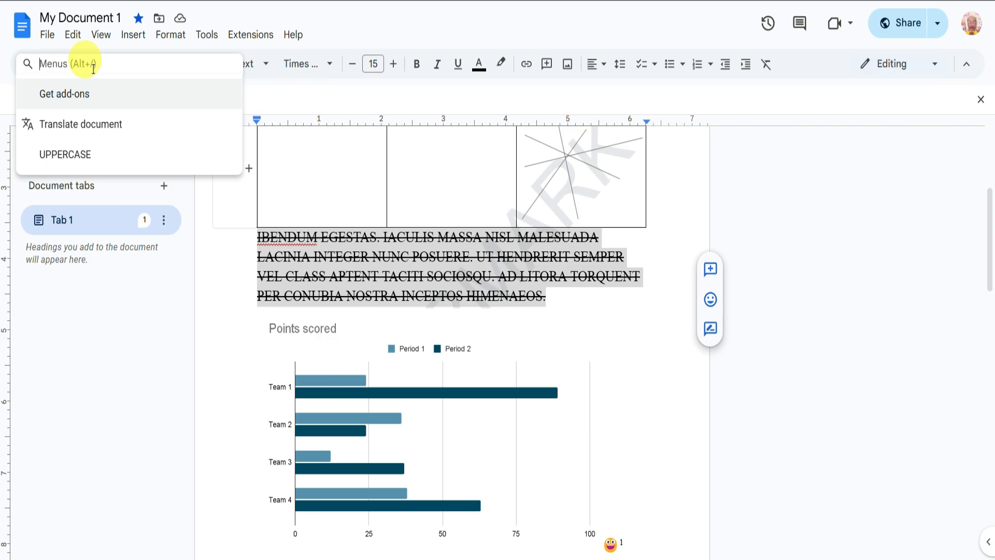
pyautogui.click(293, 36)
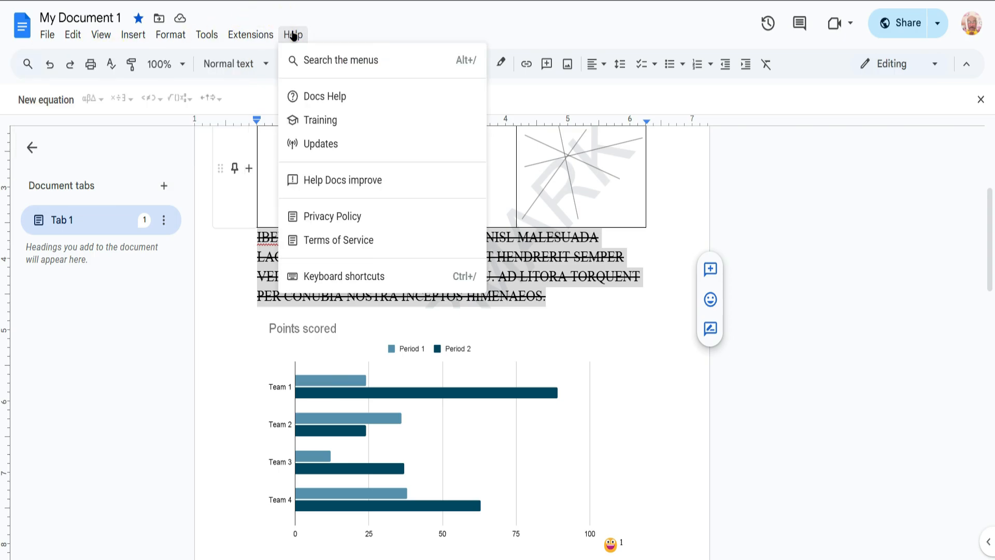
pyautogui.click(329, 94)
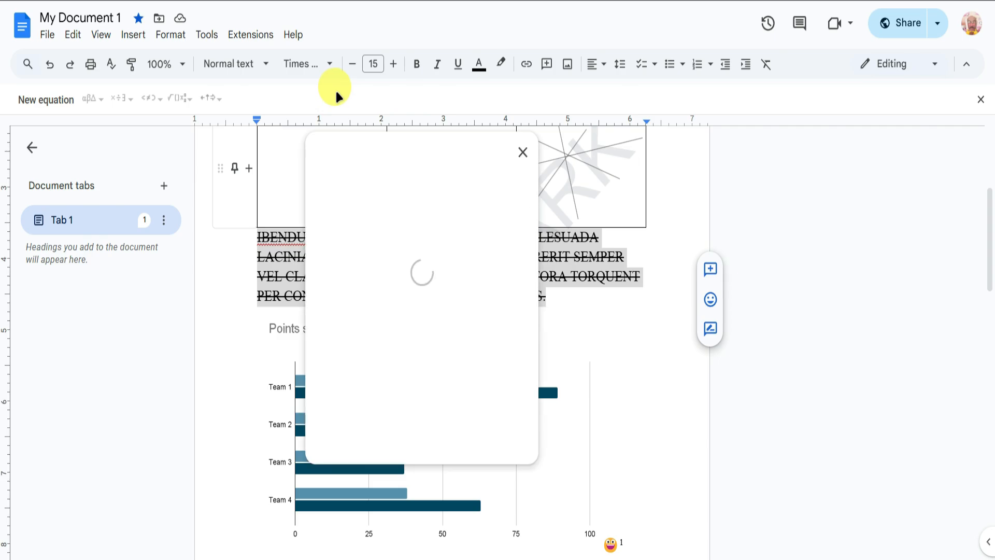
pyautogui.click(523, 152)
# - Look through the full keyboard shortcuts list, from text formatting to comments, and close it
pyautogui.click(293, 34)
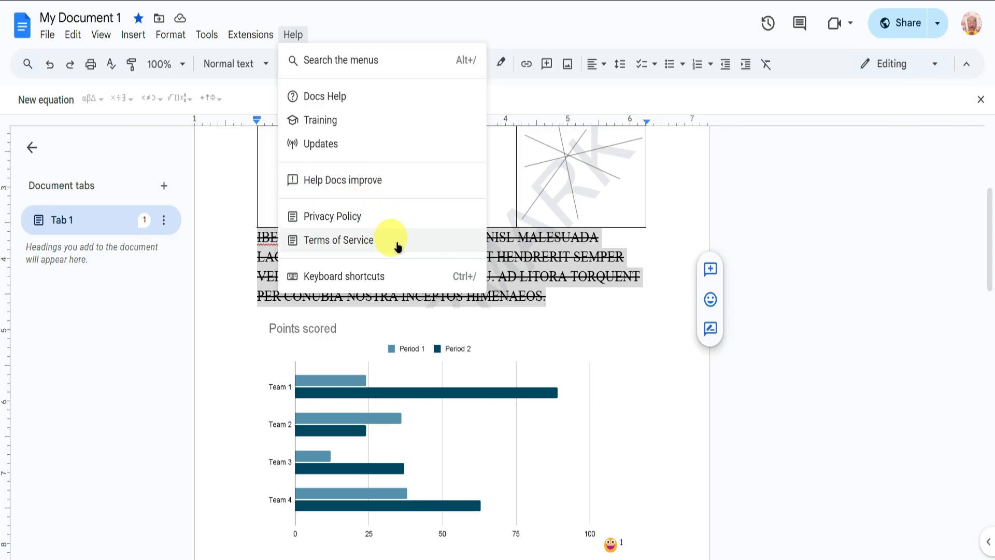
pyautogui.click(331, 273)
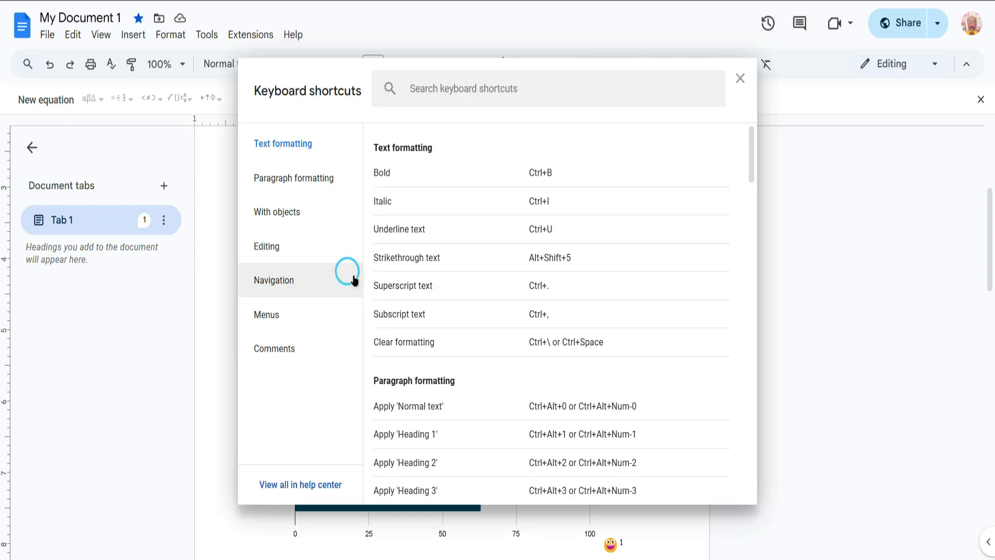
pyautogui.scroll(-15, 474, 233)
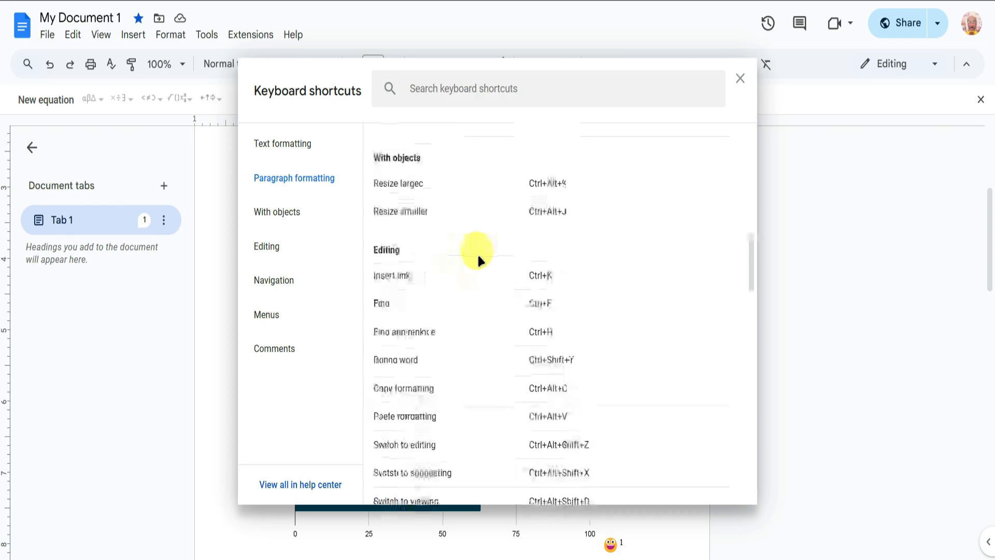
pyautogui.scroll(-15, 478, 254)
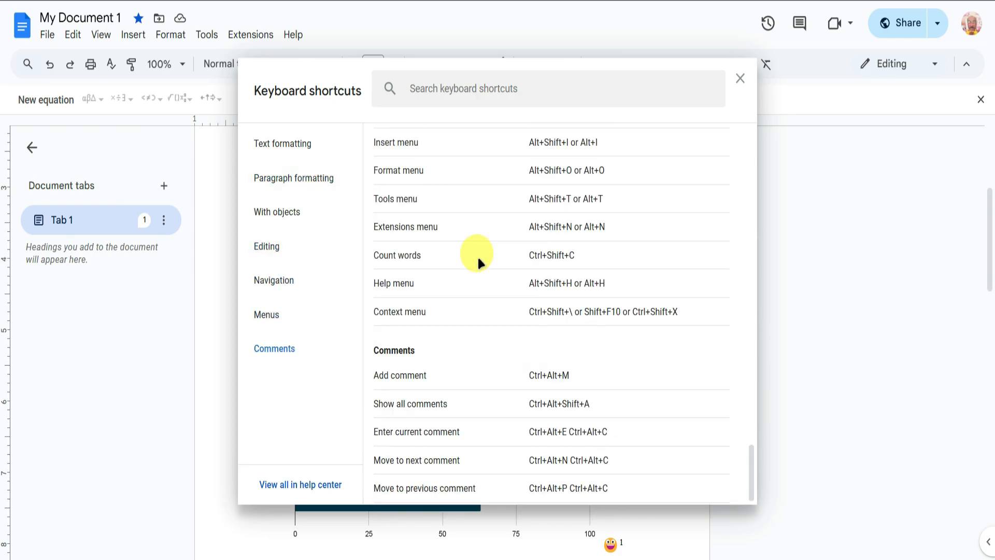
pyautogui.scroll(15, 477, 255)
pyautogui.scroll(15, 471, 261)
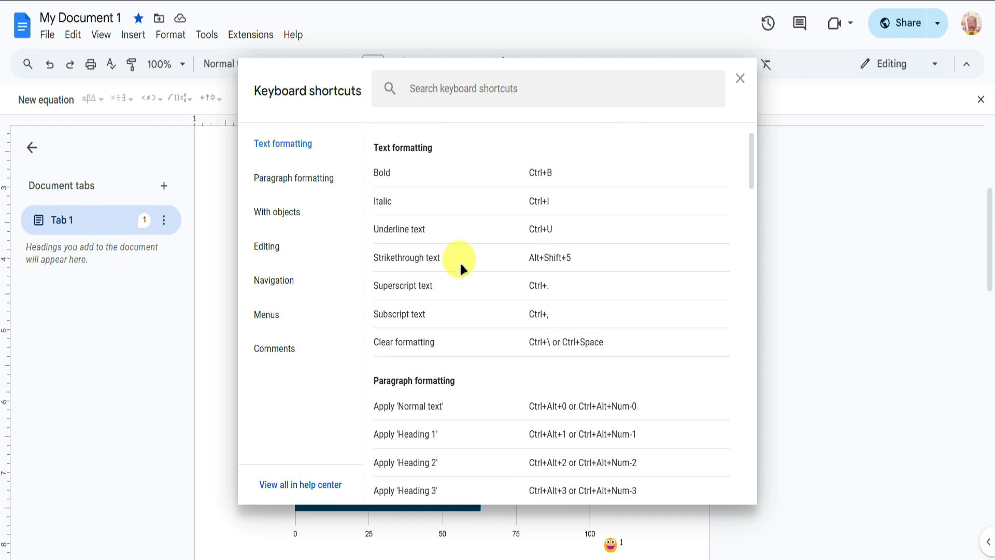
pyautogui.click(417, 87)
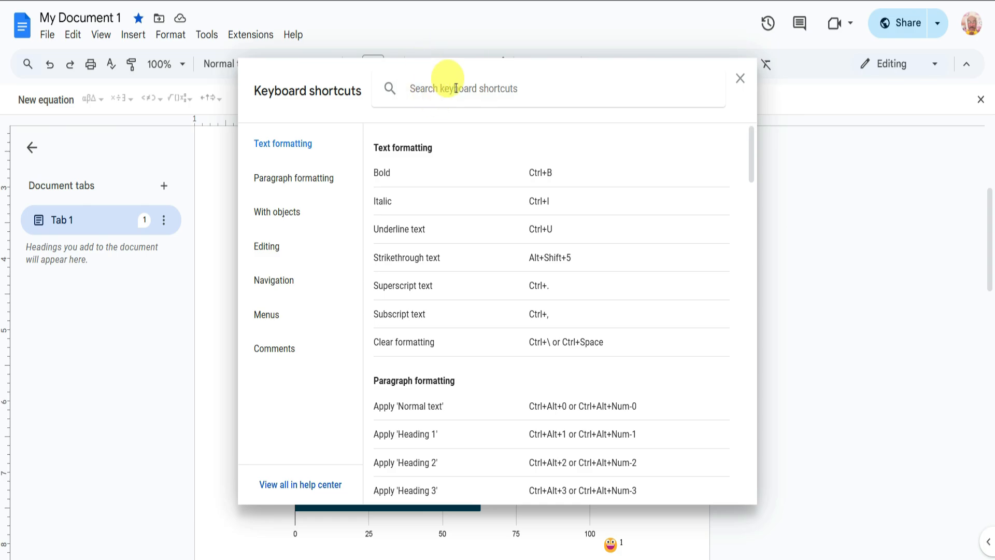
pyautogui.click(738, 80)
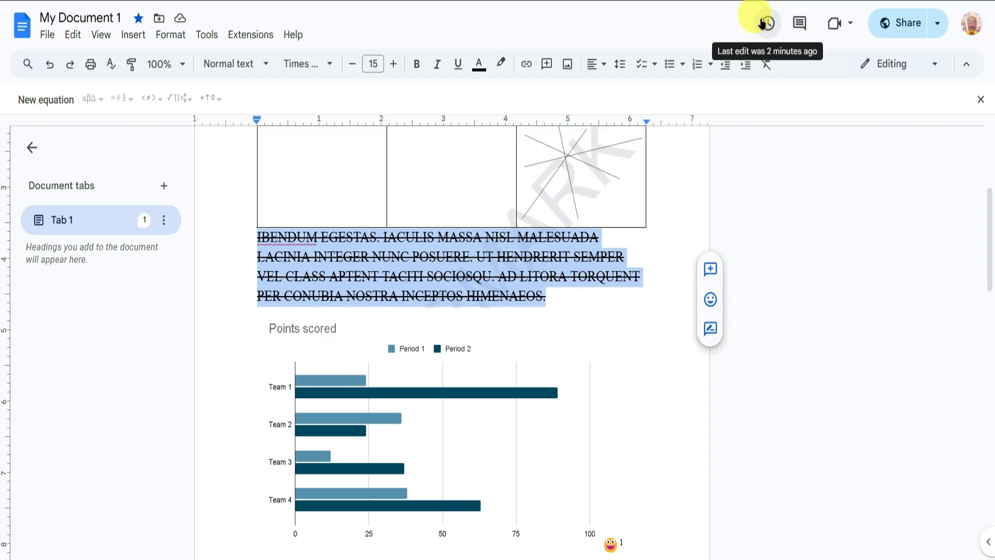
# - Open and close the comments list, and check the document's sharing settings without changing them
pyautogui.click(798, 22)
pyautogui.click(798, 22)
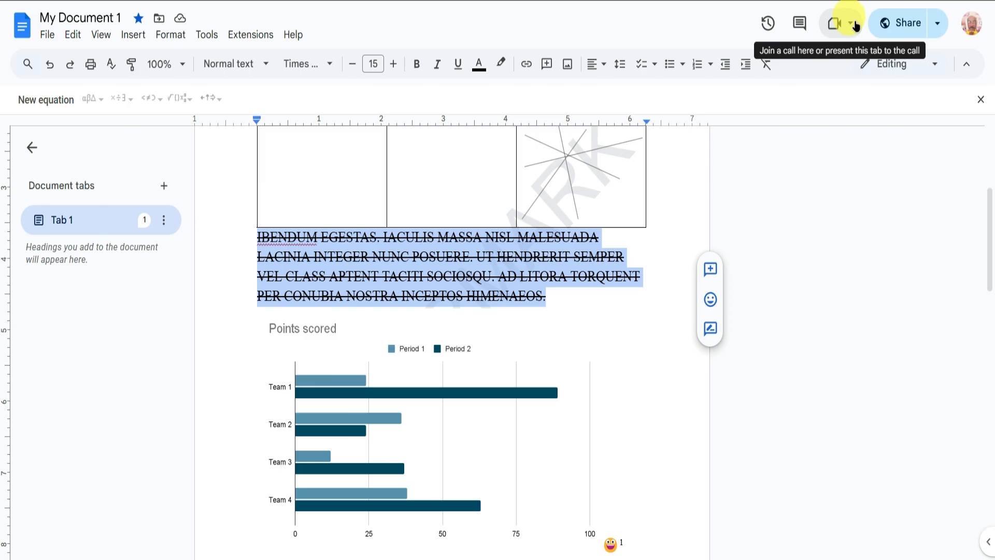
pyautogui.click(897, 24)
pyautogui.click(814, 122)
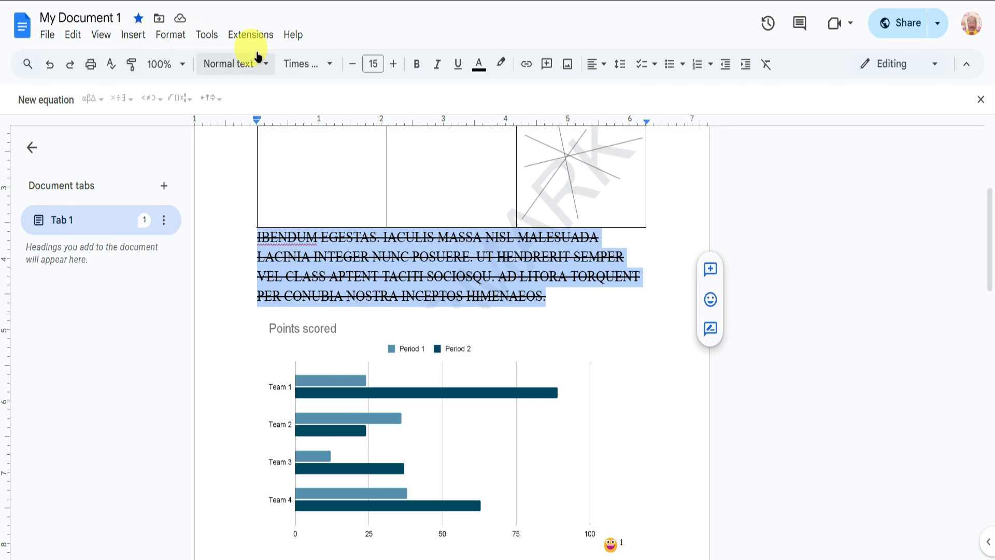
# - Examine the file formats offered for downloading the document, without downloading it
pyautogui.click(46, 34)
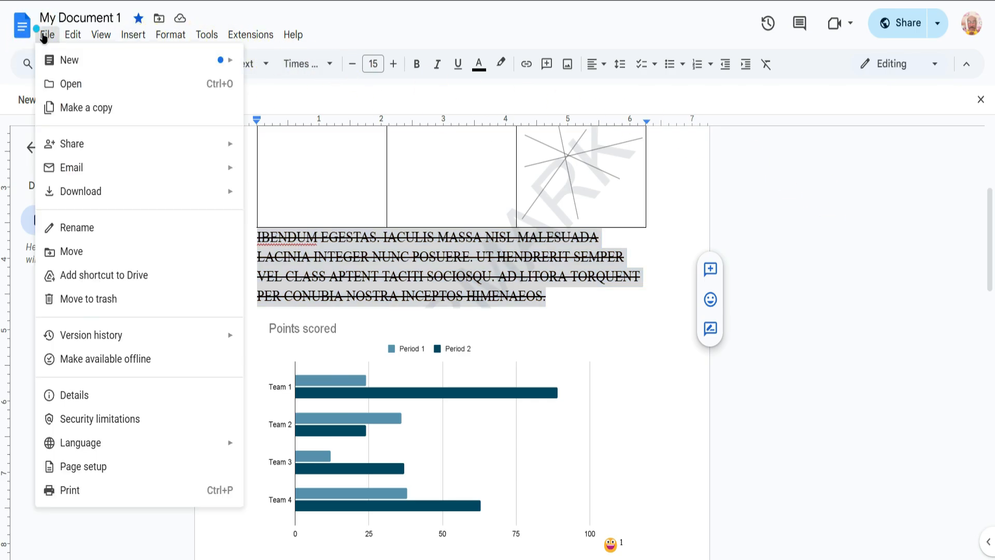
pyautogui.moveTo(166, 193)
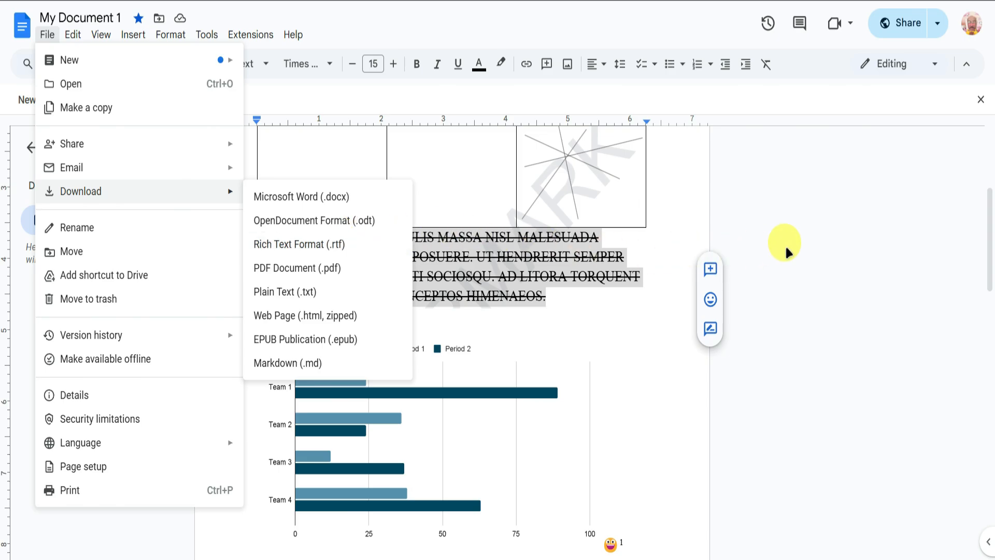
pyautogui.click(770, 207)
# - Review both pages of the finished document, from the header and table to the checklists and lists
pyautogui.scroll(5, 702, 236)
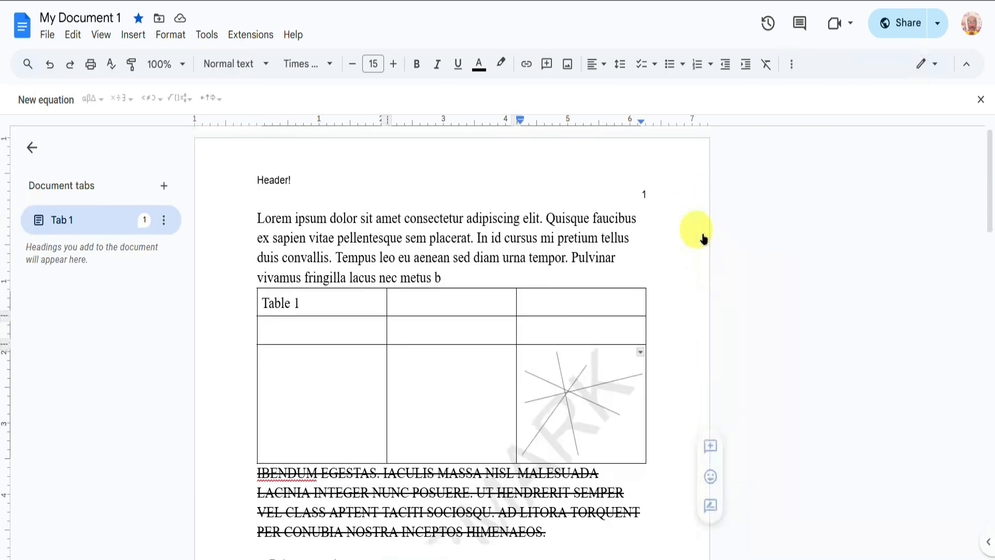
pyautogui.scroll(-7, 674, 222)
pyautogui.scroll(-15, 657, 215)
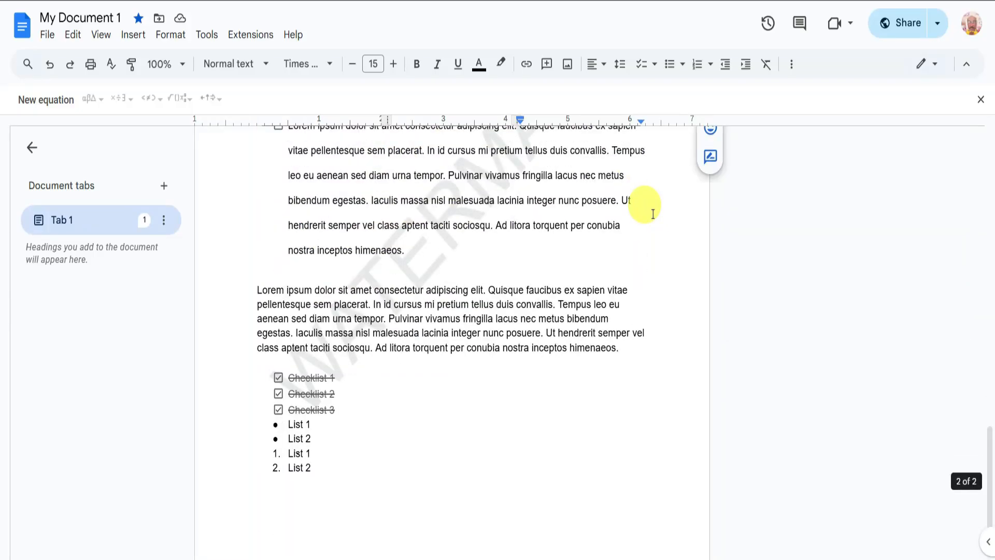
pyautogui.scroll(20, 653, 213)
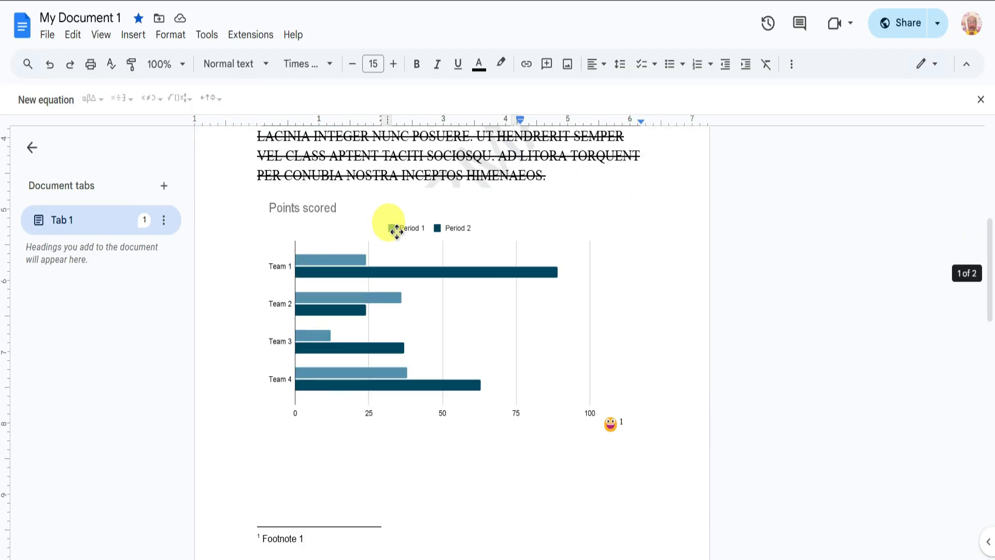
pyautogui.scroll(-20, 397, 229)
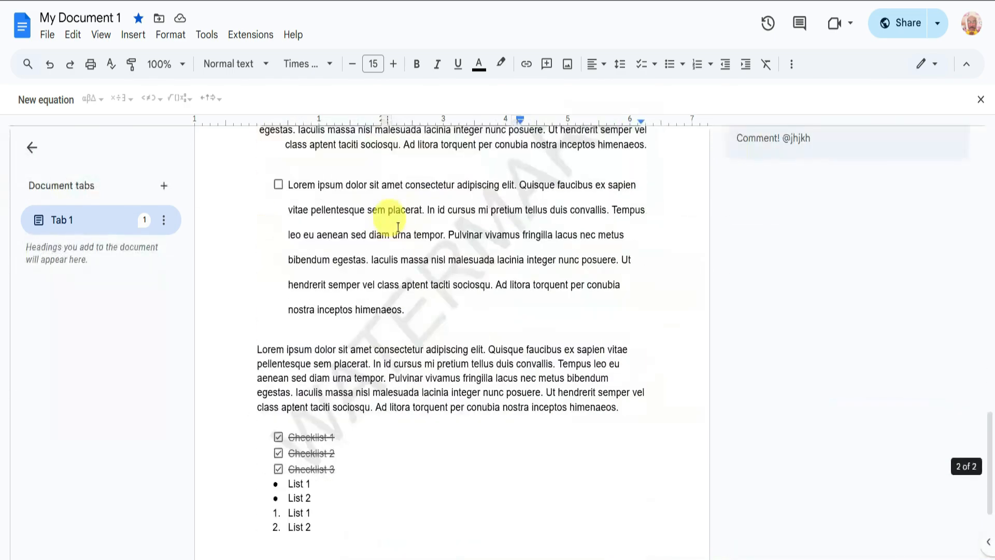